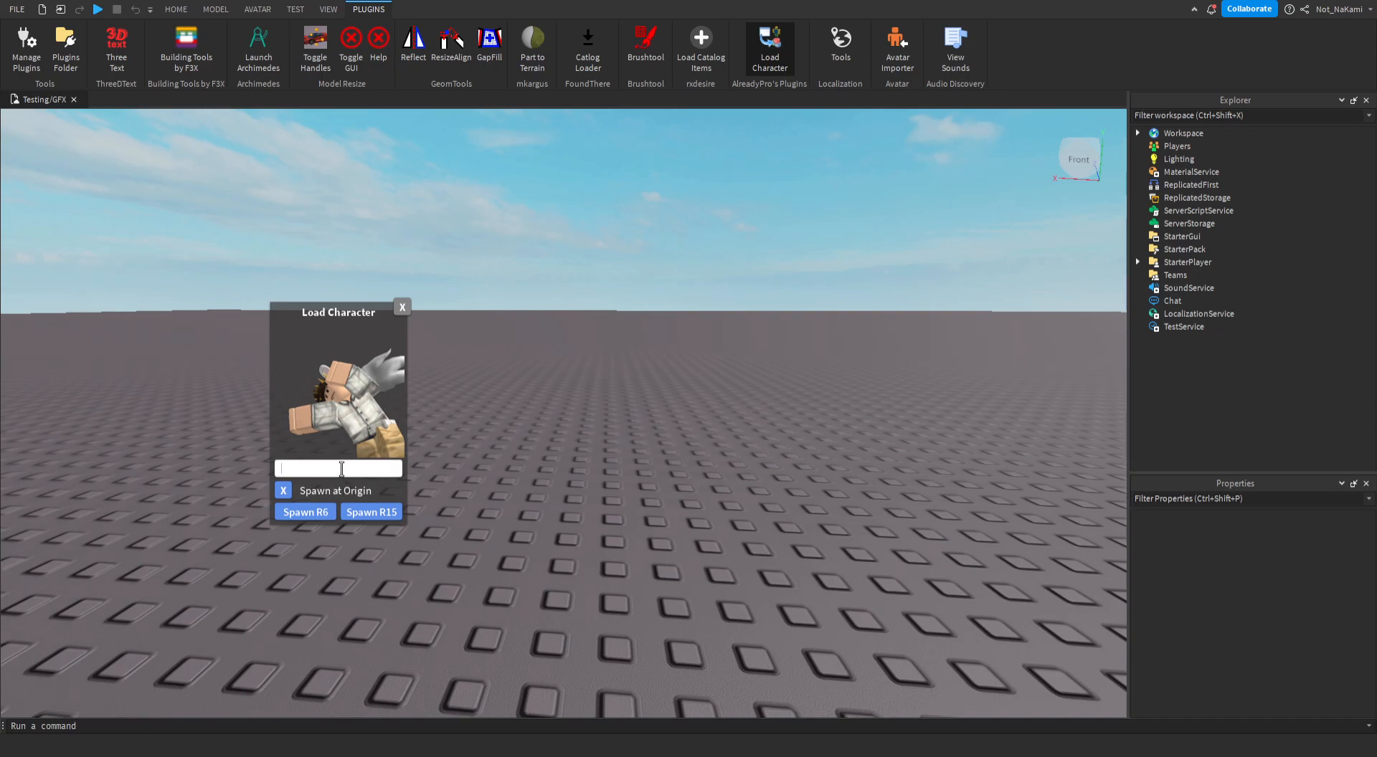
Load the character by its account username and spawn it at the origin as an R6 rig
{"action": "type", "text": "Not_NaKami"}
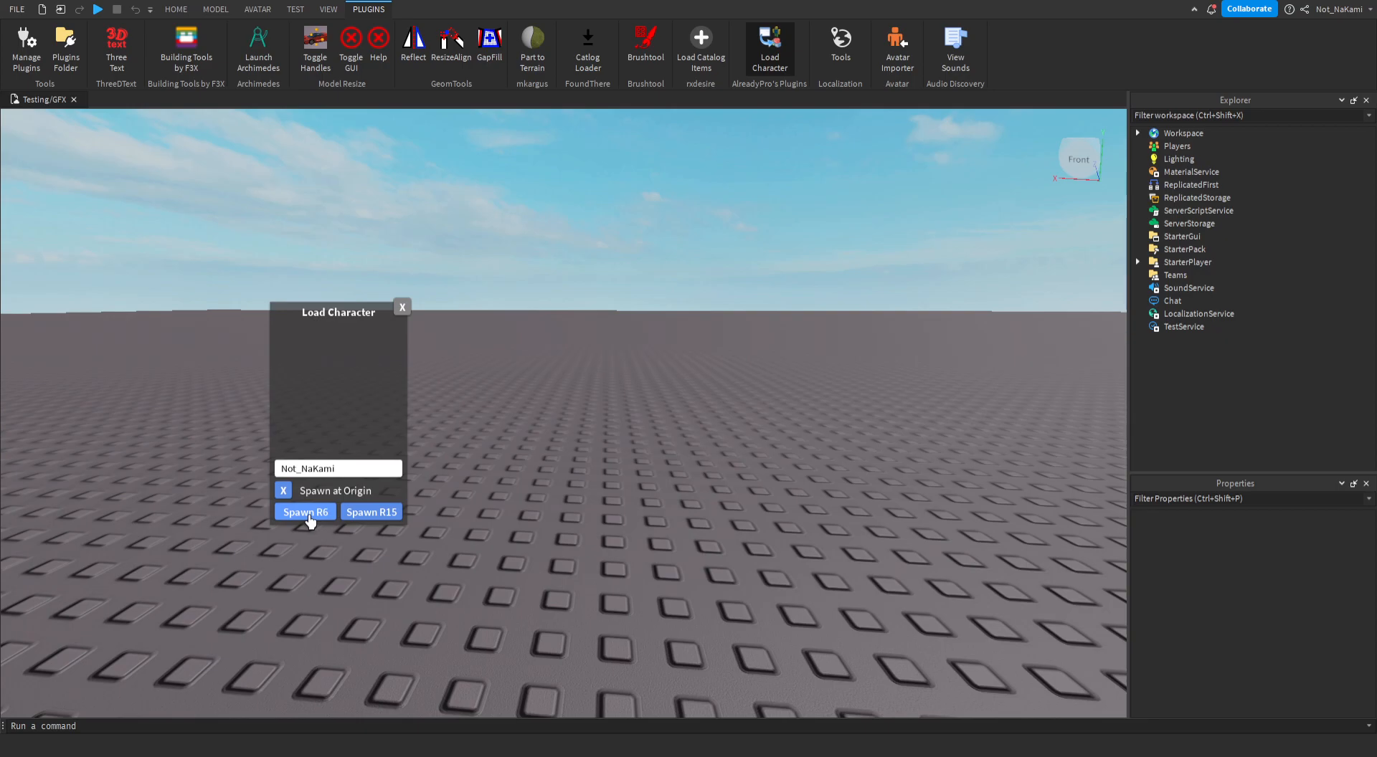
{"action": "left_click", "coordinate": [305, 512]}
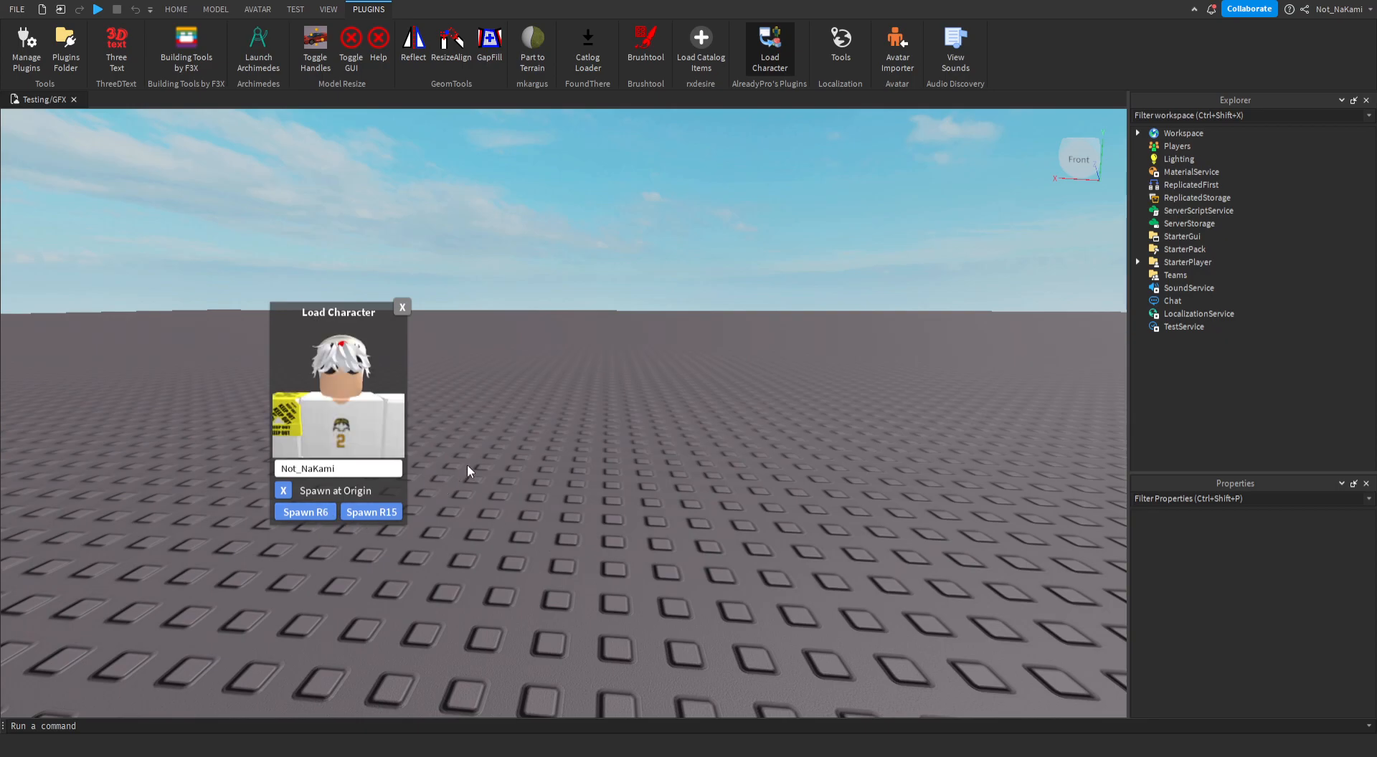
{"action": "left_click_drag", "start_coordinate": [311, 318], "coordinate": [623, 184]}
Set the spawned character model's origin position to 0, 3, 0 and clear the character loader window away from it
{"action": "left_click", "coordinate": [1300, 664]}
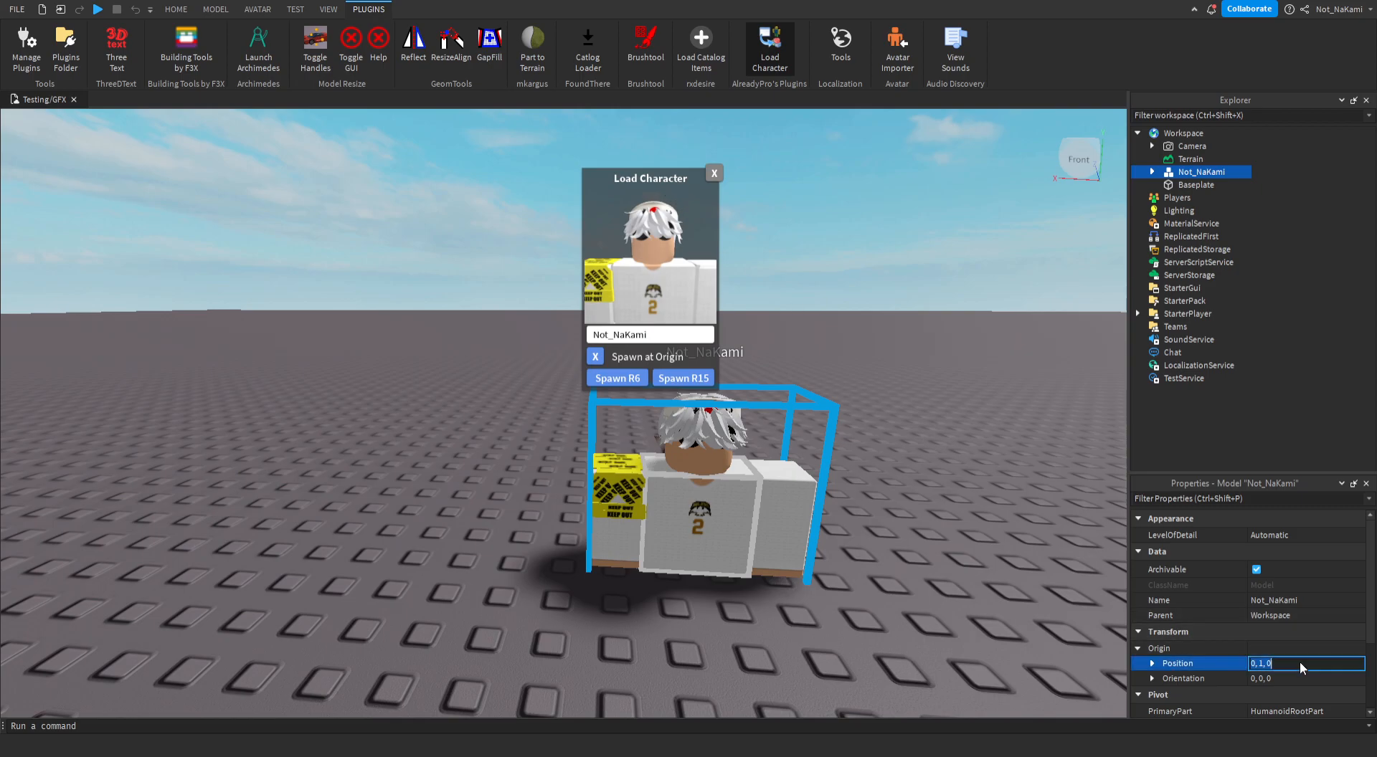
{"action": "key", "text": "BackSpace"}
{"action": "type", "text": "0"}
{"action": "left_click_drag", "start_coordinate": [654, 179], "coordinate": [400, 352]}
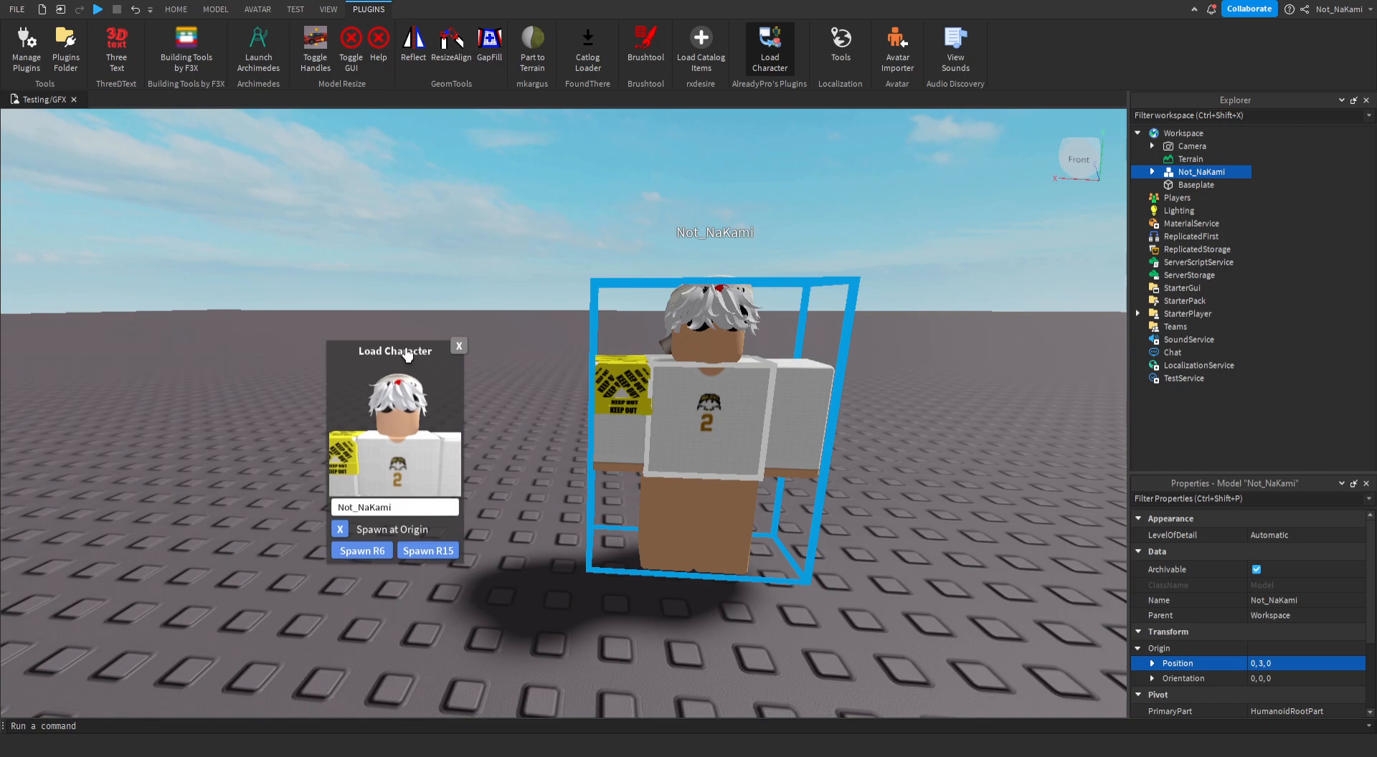
Set the character model's origin position to 0, 1, 0
{"action": "left_click", "coordinate": [1270, 678]}
{"action": "left_click", "coordinate": [1269, 663]}
{"action": "key", "text": "BackSpace"}
{"action": "type", "text": "0, 1, 0"}
{"action": "key", "text": "Return"}
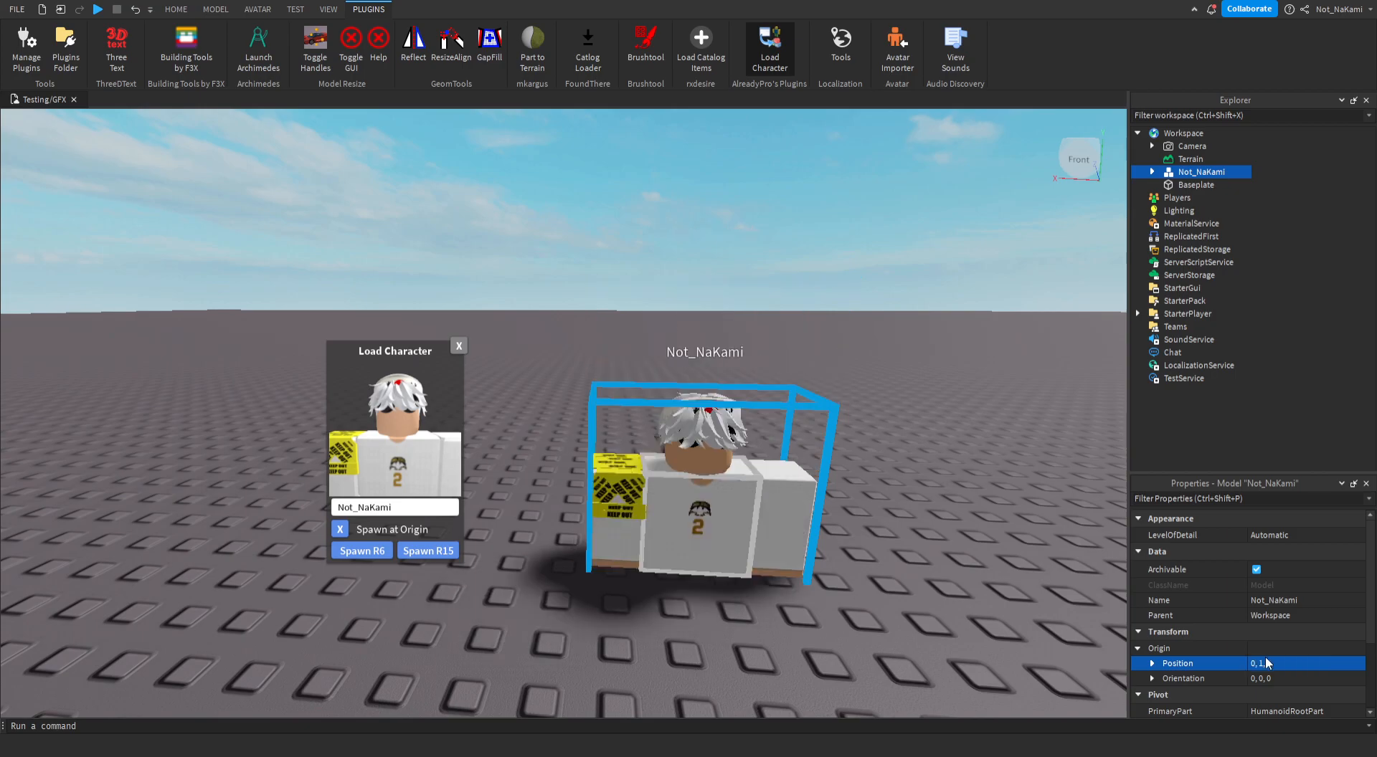
Raise the character model above the baseplate by setting its origin position to 0, 3, 0
{"action": "left_click", "coordinate": [1276, 664]}
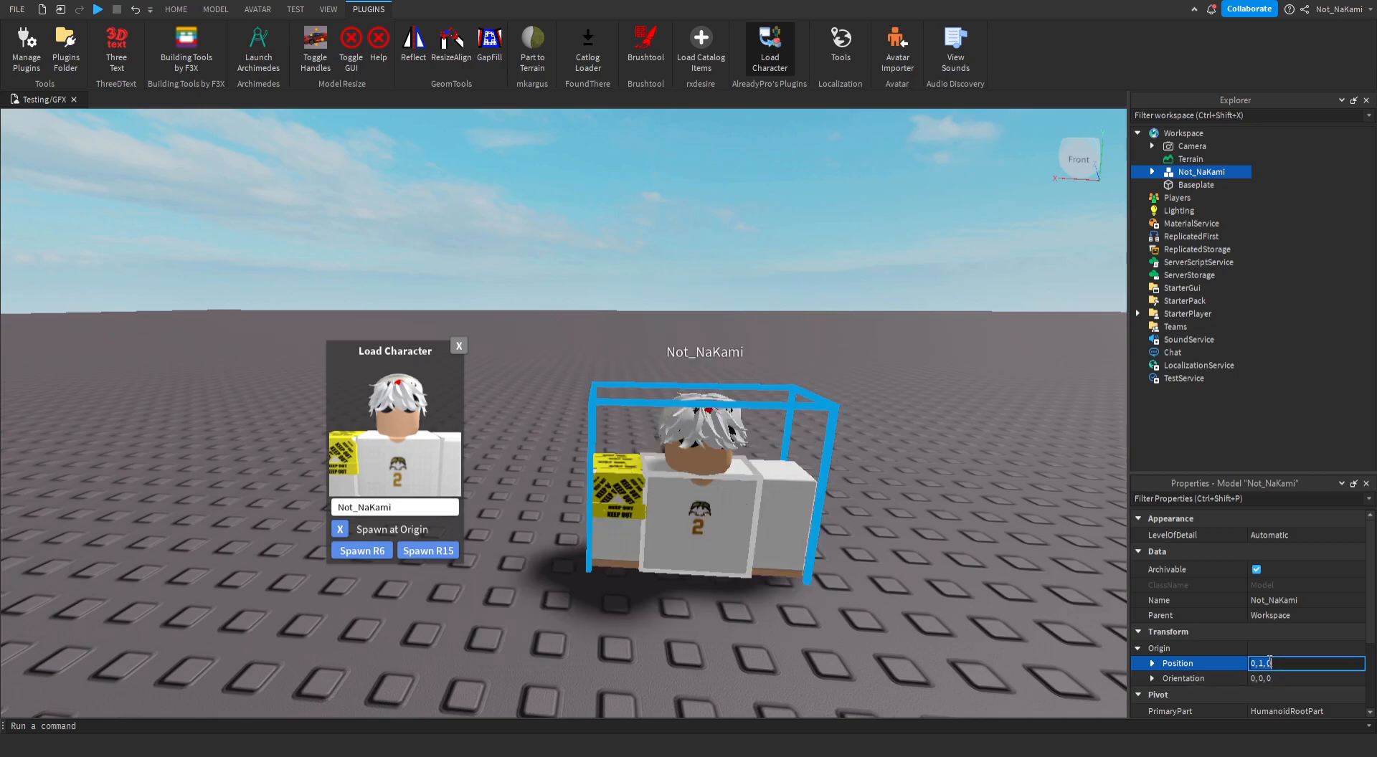
{"action": "key", "text": "BackSpace"}
{"action": "type", "text": "0,3,0"}
{"action": "key", "text": "Return"}
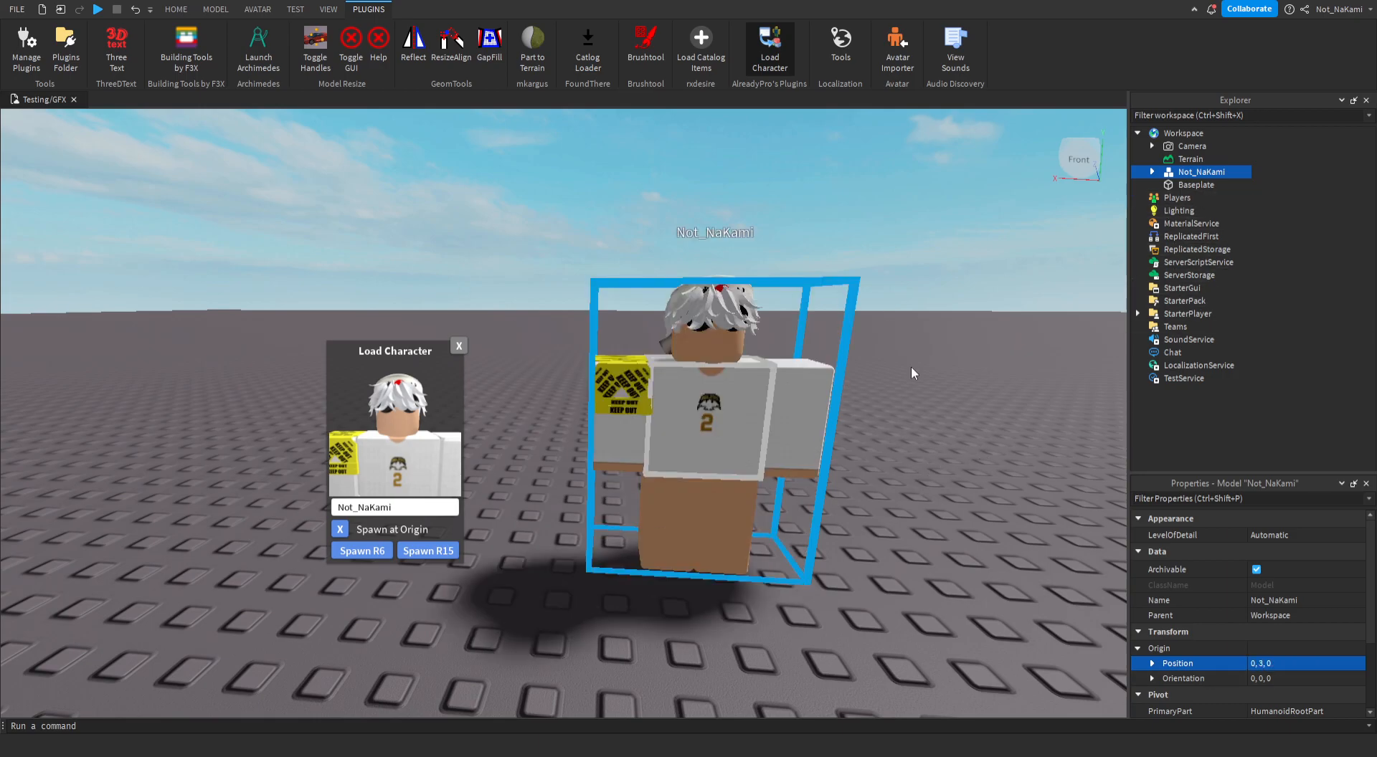
Examine the character model's child objects, checking its accessories from 132 to White Fluffy Messy Boy Hair
{"action": "left_click", "coordinate": [1152, 172]}
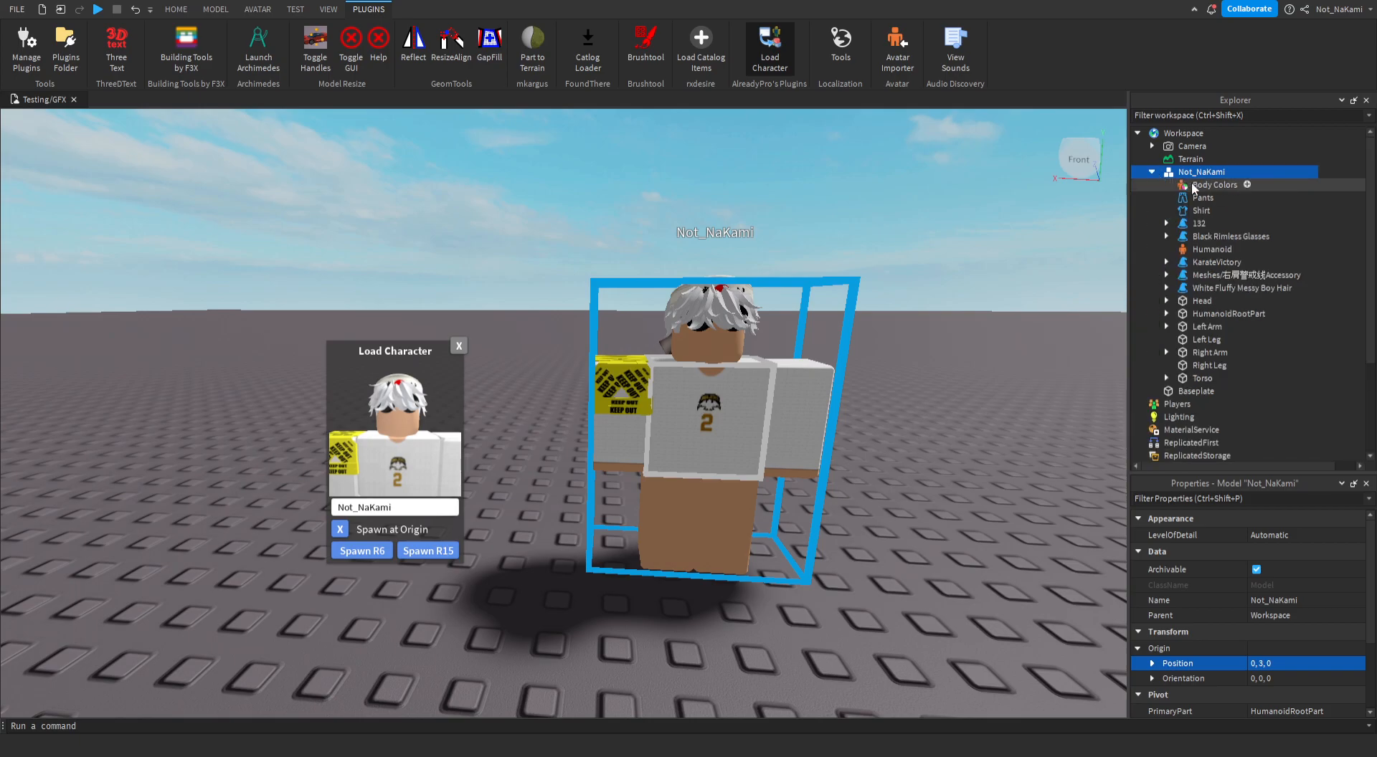
{"action": "left_click", "coordinate": [1152, 172]}
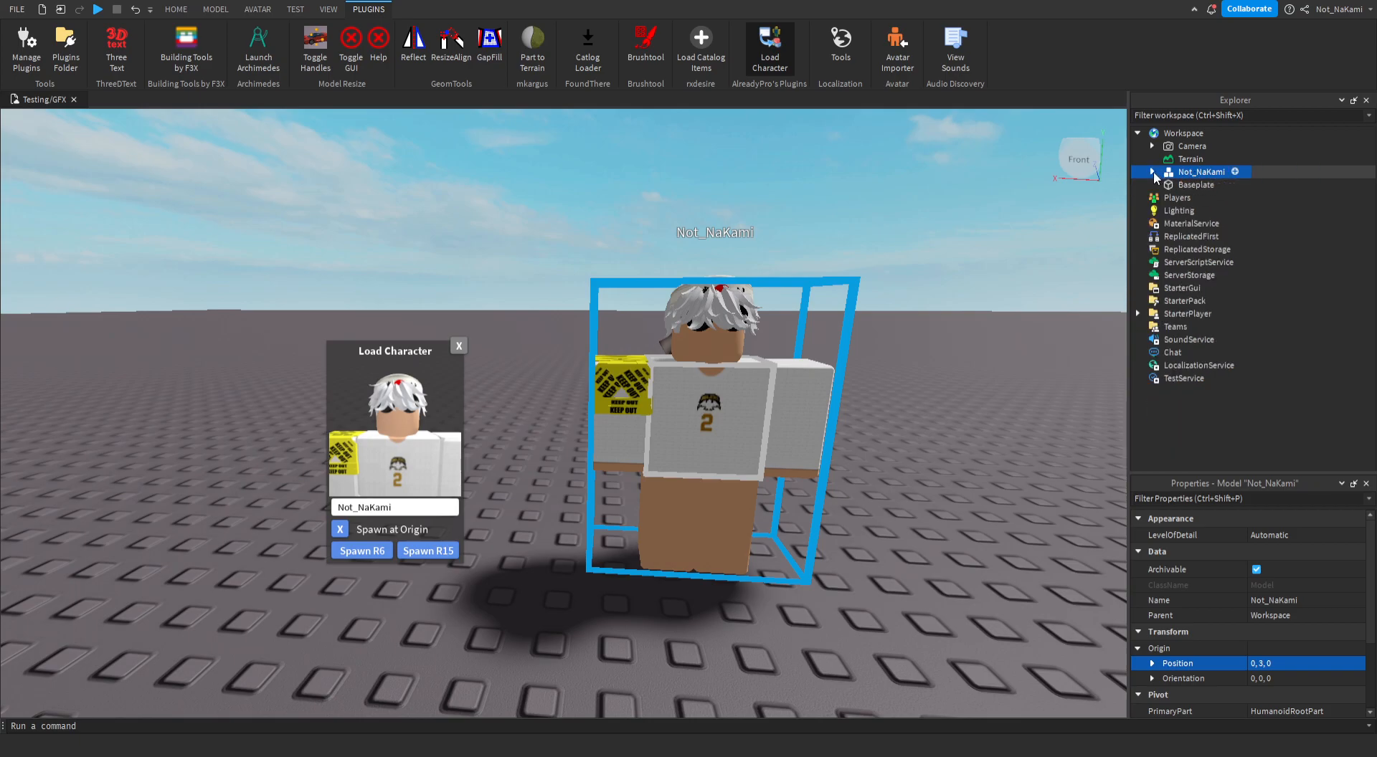
{"action": "left_click", "coordinate": [1152, 172]}
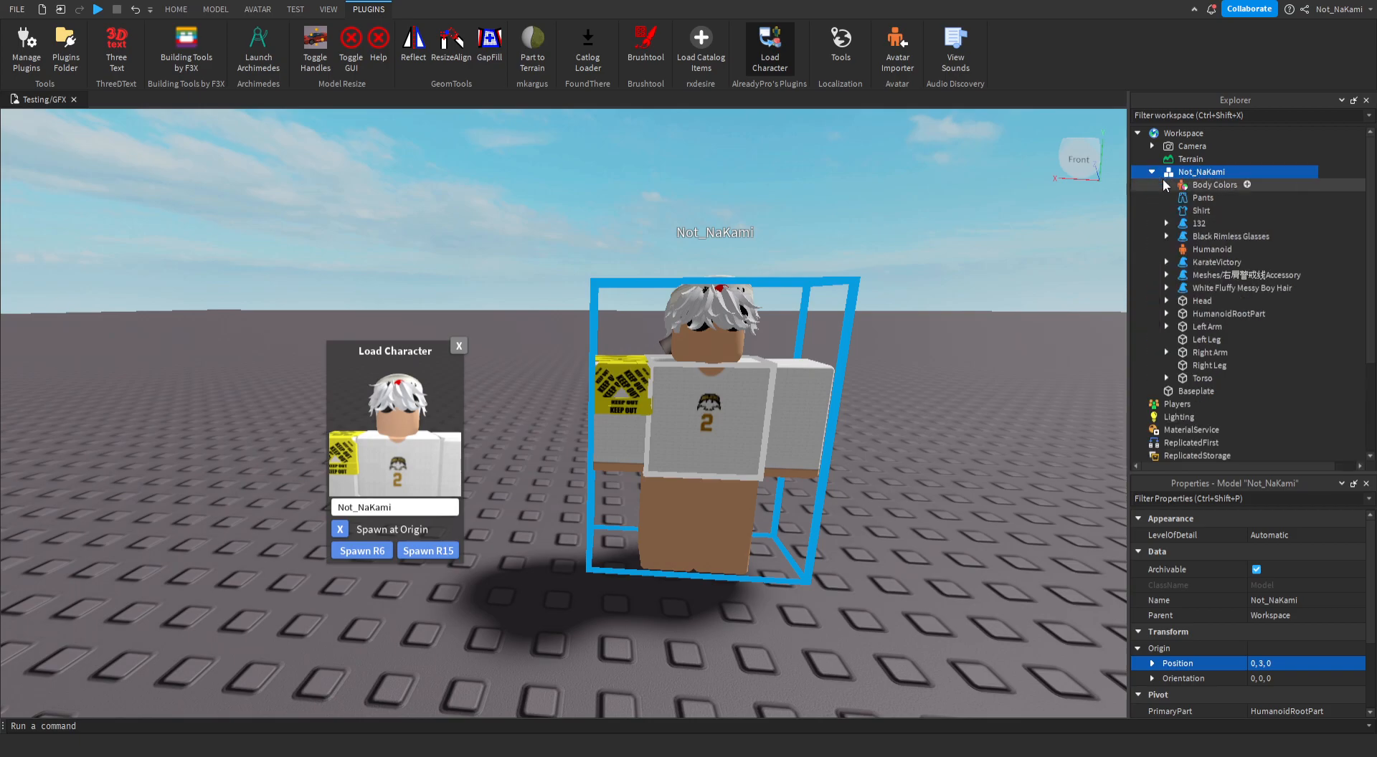
{"action": "left_click", "coordinate": [1208, 223]}
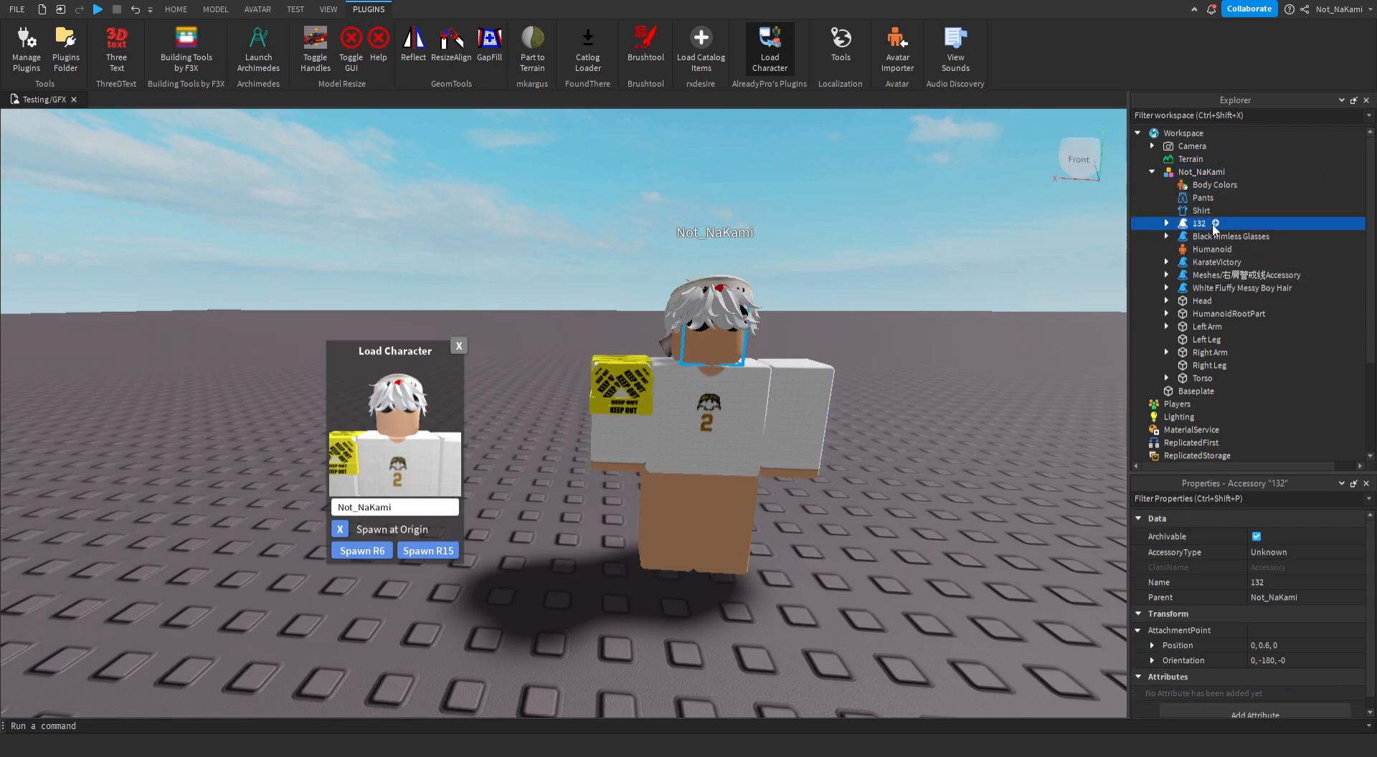
{"action": "left_click", "coordinate": [1205, 237]}
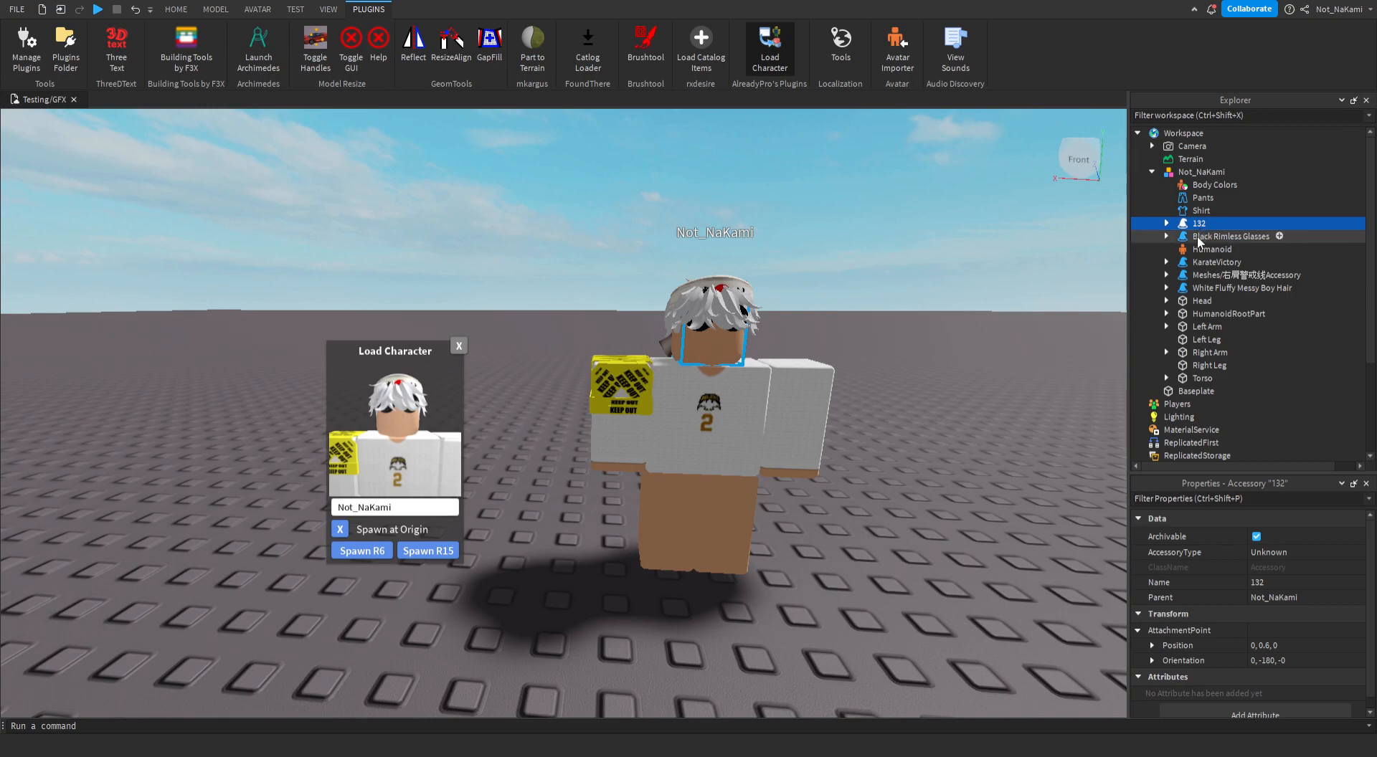
{"action": "left_click", "coordinate": [1202, 262]}
{"action": "left_click", "coordinate": [1199, 275]}
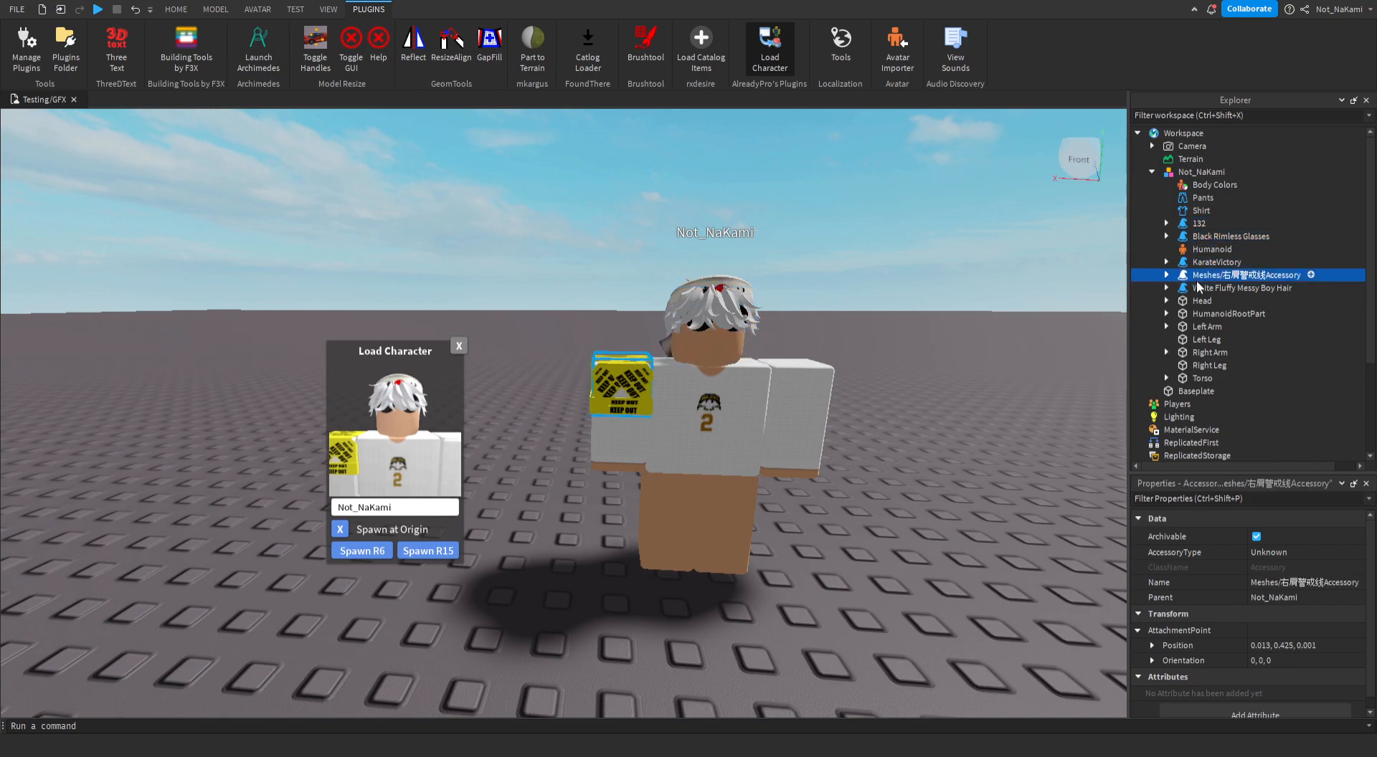
{"action": "left_click", "coordinate": [1212, 287]}
{"action": "left_click", "coordinate": [1190, 173]}
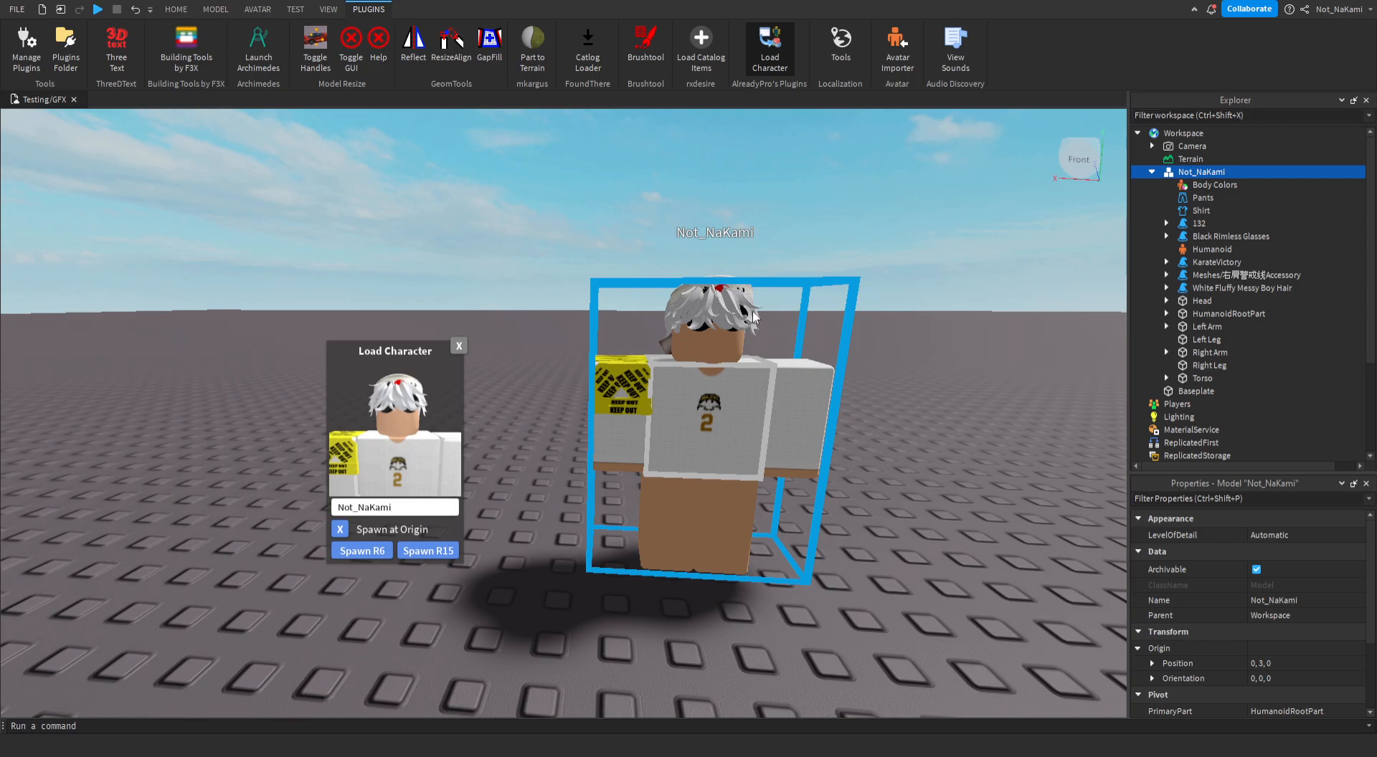
Move the character's Humanoid object inside its Shirt object
{"action": "left_click", "coordinate": [1203, 250]}
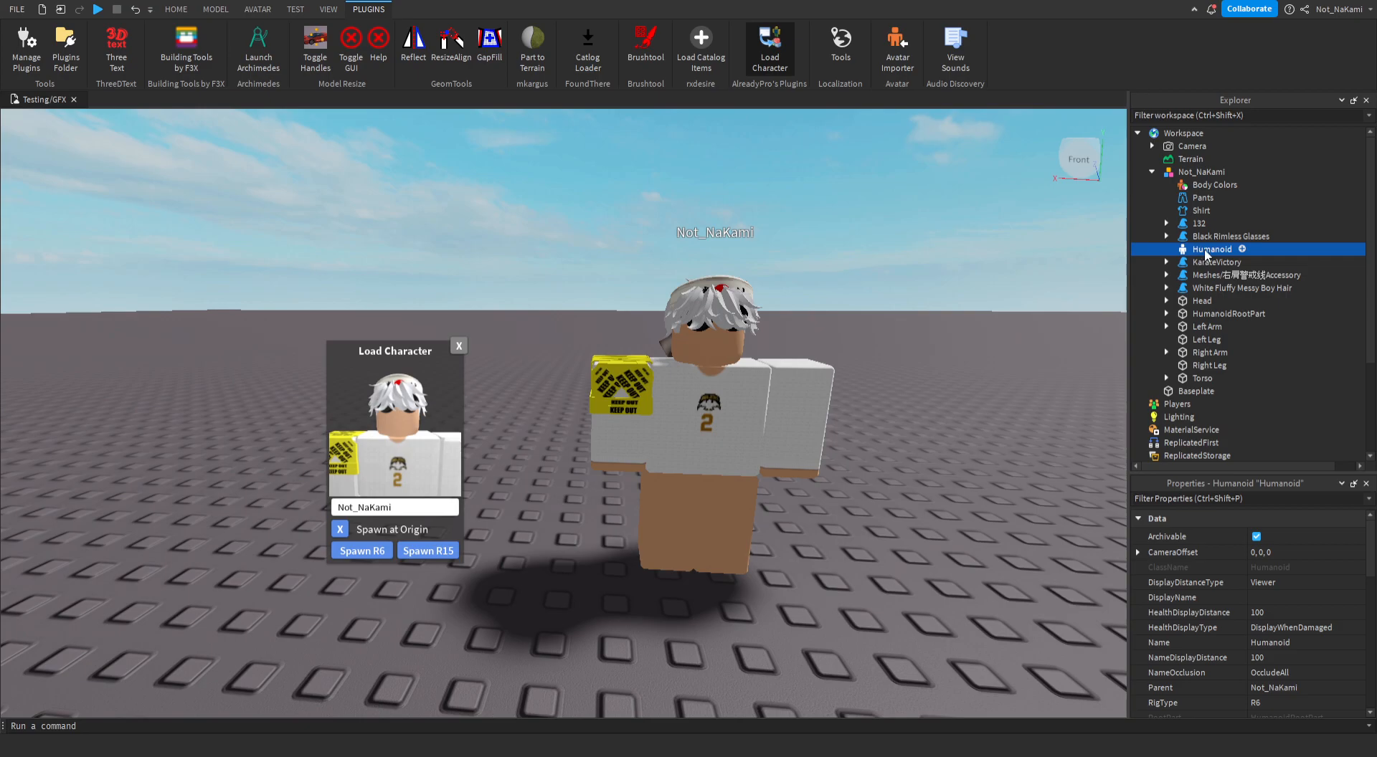
{"action": "left_click_drag", "start_coordinate": [1206, 252], "coordinate": [1215, 210]}
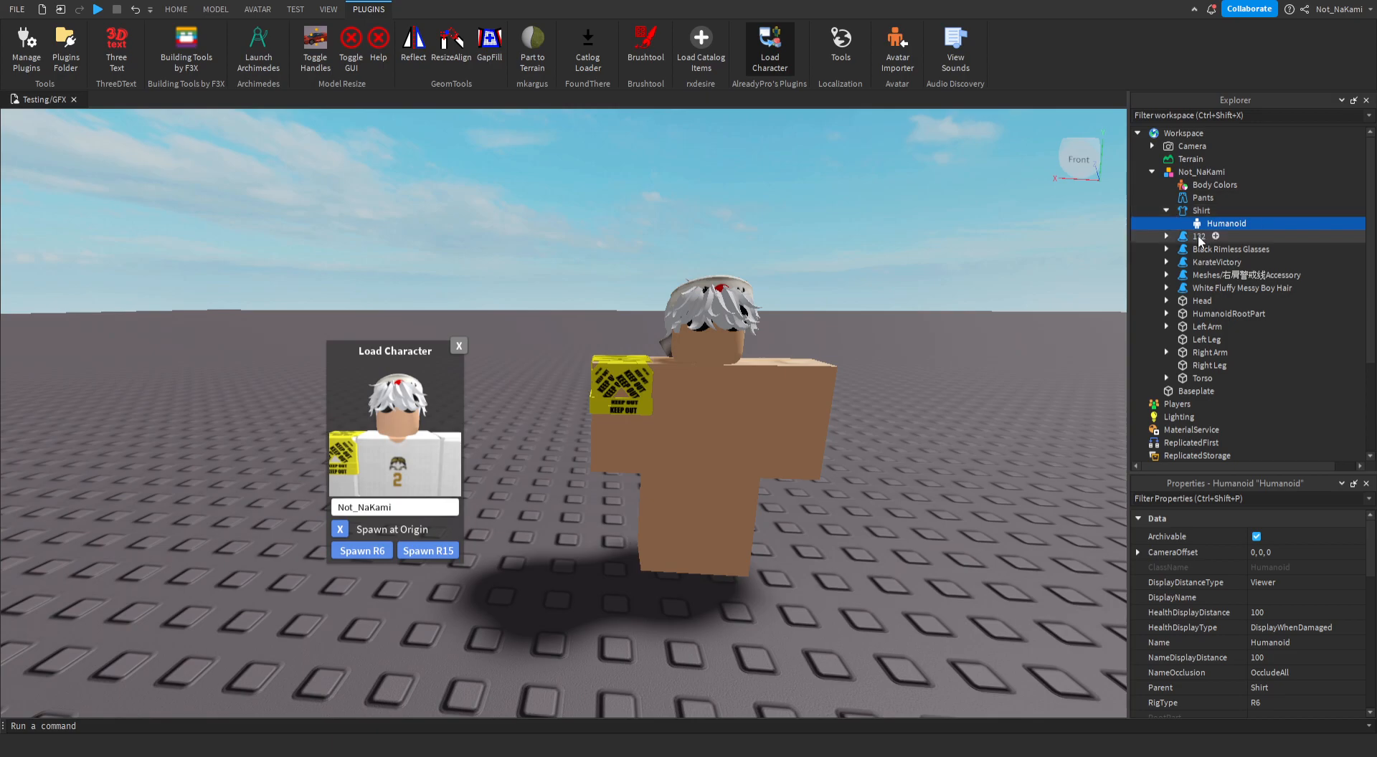
{"action": "left_click", "coordinate": [1199, 240], "text": "ctrl"}
{"action": "left_click", "coordinate": [1199, 249], "text": "ctrl"}
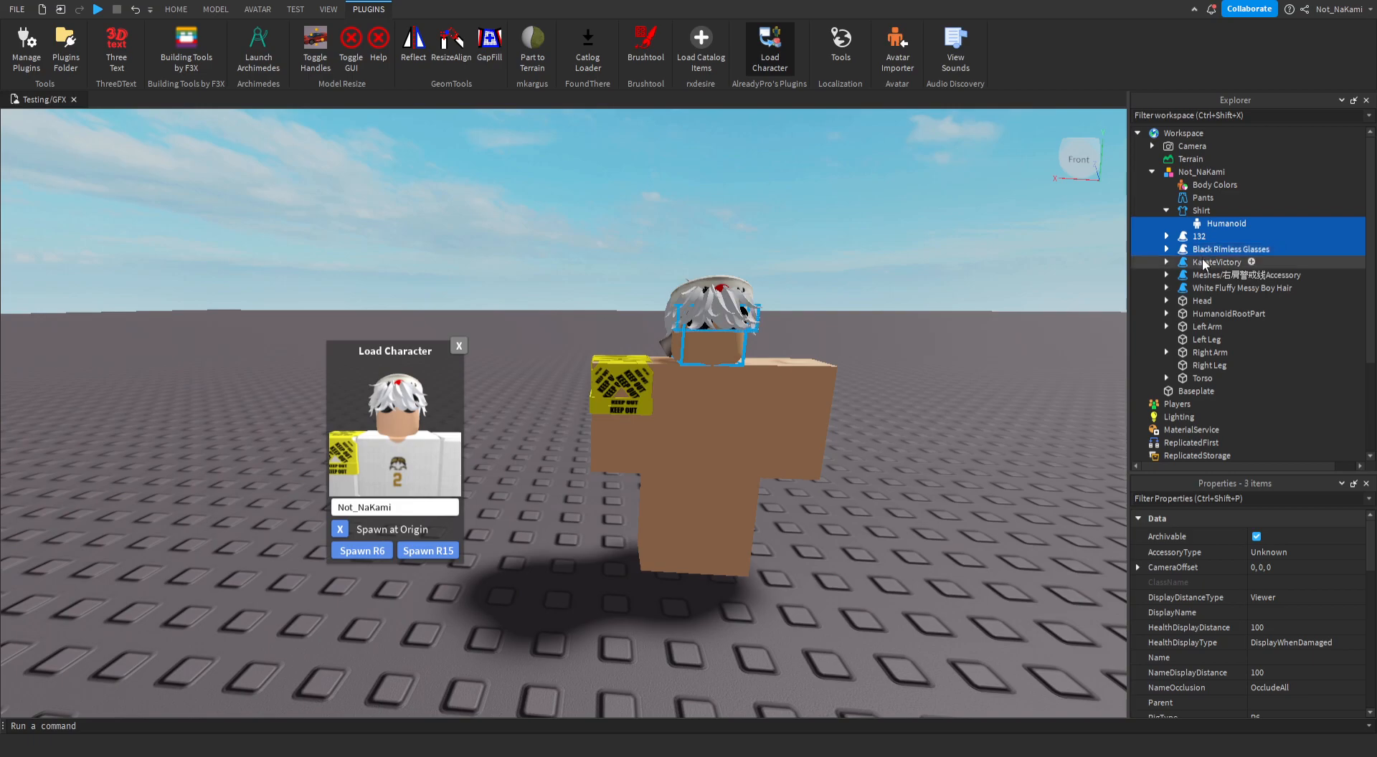
{"action": "left_click", "coordinate": [1203, 263], "text": "ctrl"}
{"action": "left_click", "coordinate": [1207, 274], "text": "ctrl"}
{"action": "left_click", "coordinate": [1213, 289], "text": "ctrl"}
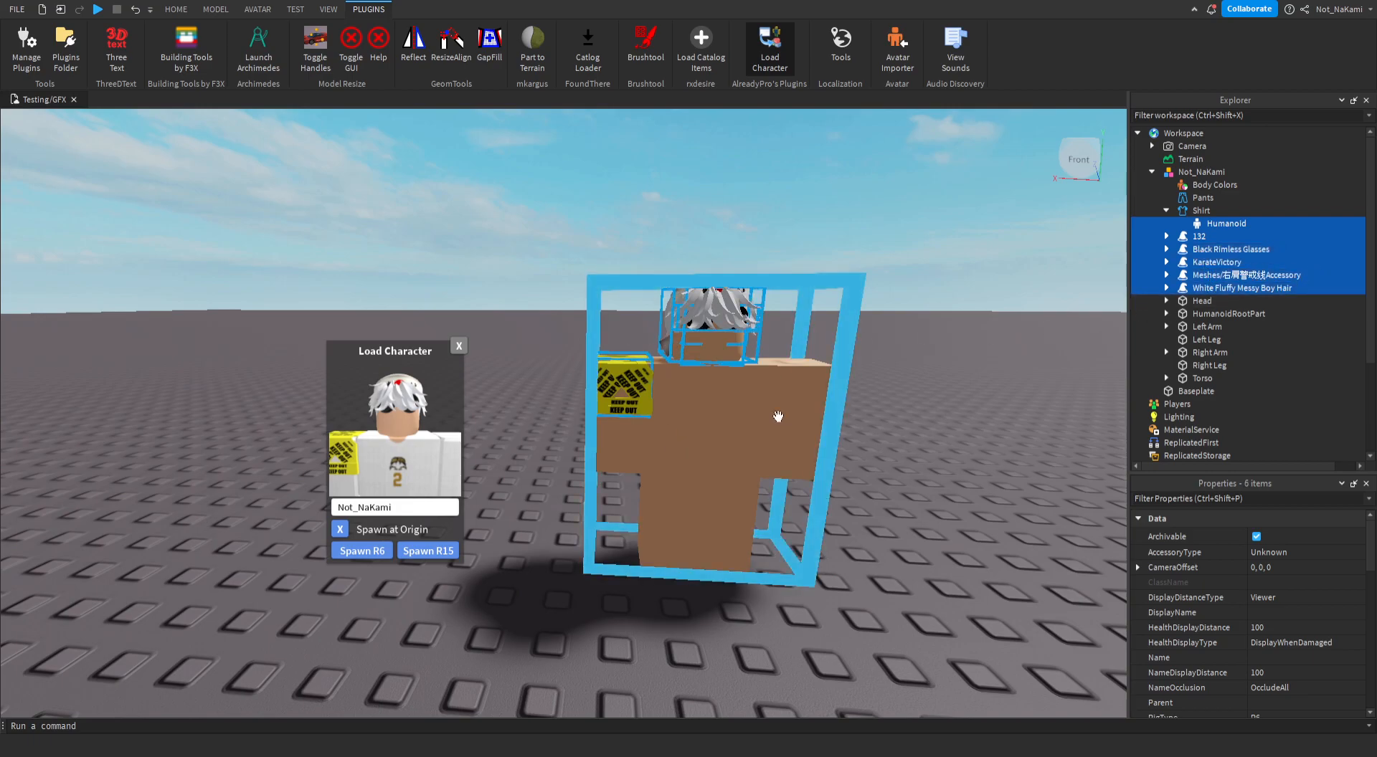
Select the character's five accessories together, from 132 through White Fluffy Messy Boy Hair, without the Humanoid
{"action": "left_click", "coordinate": [1200, 236]}
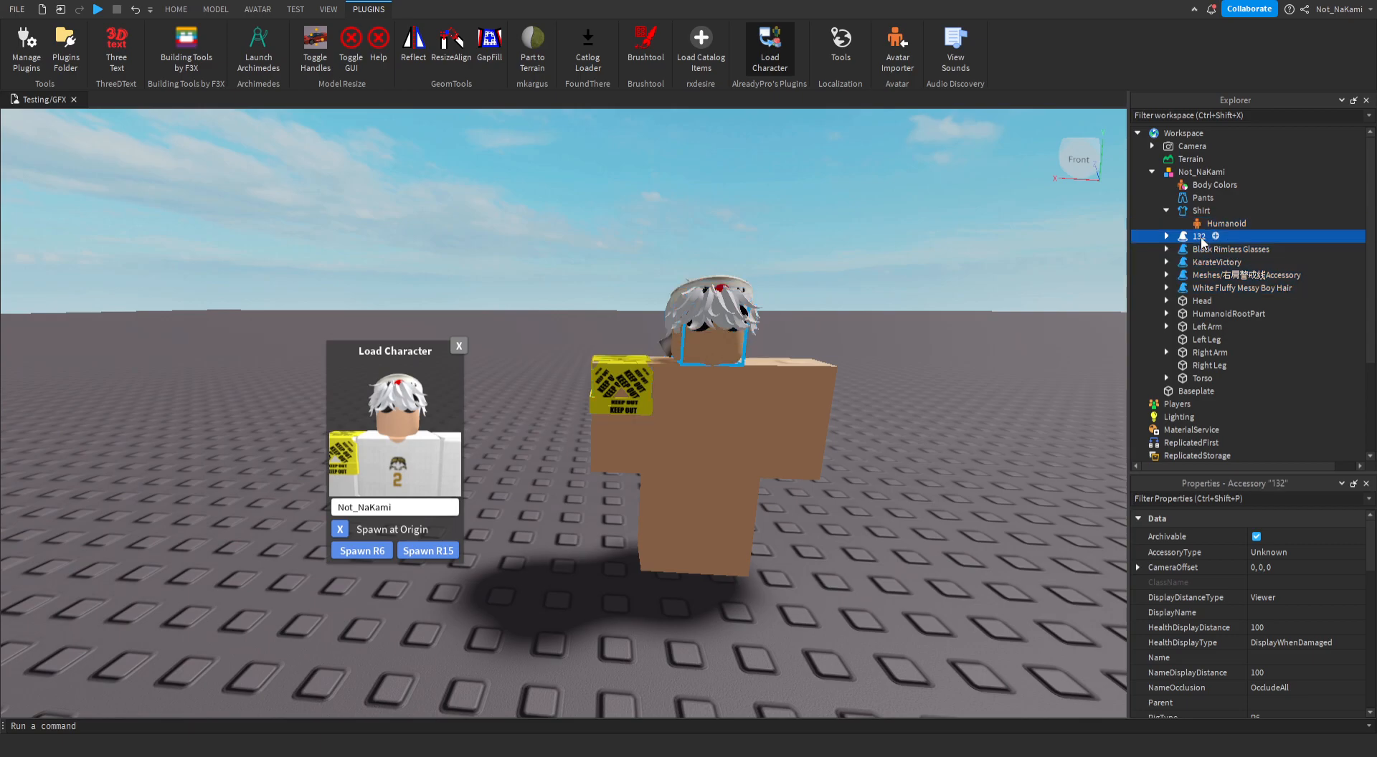
{"action": "left_click", "coordinate": [1207, 249], "text": "ctrl"}
{"action": "left_click", "coordinate": [1202, 262], "text": "ctrl"}
{"action": "left_click", "coordinate": [1205, 275], "text": "ctrl"}
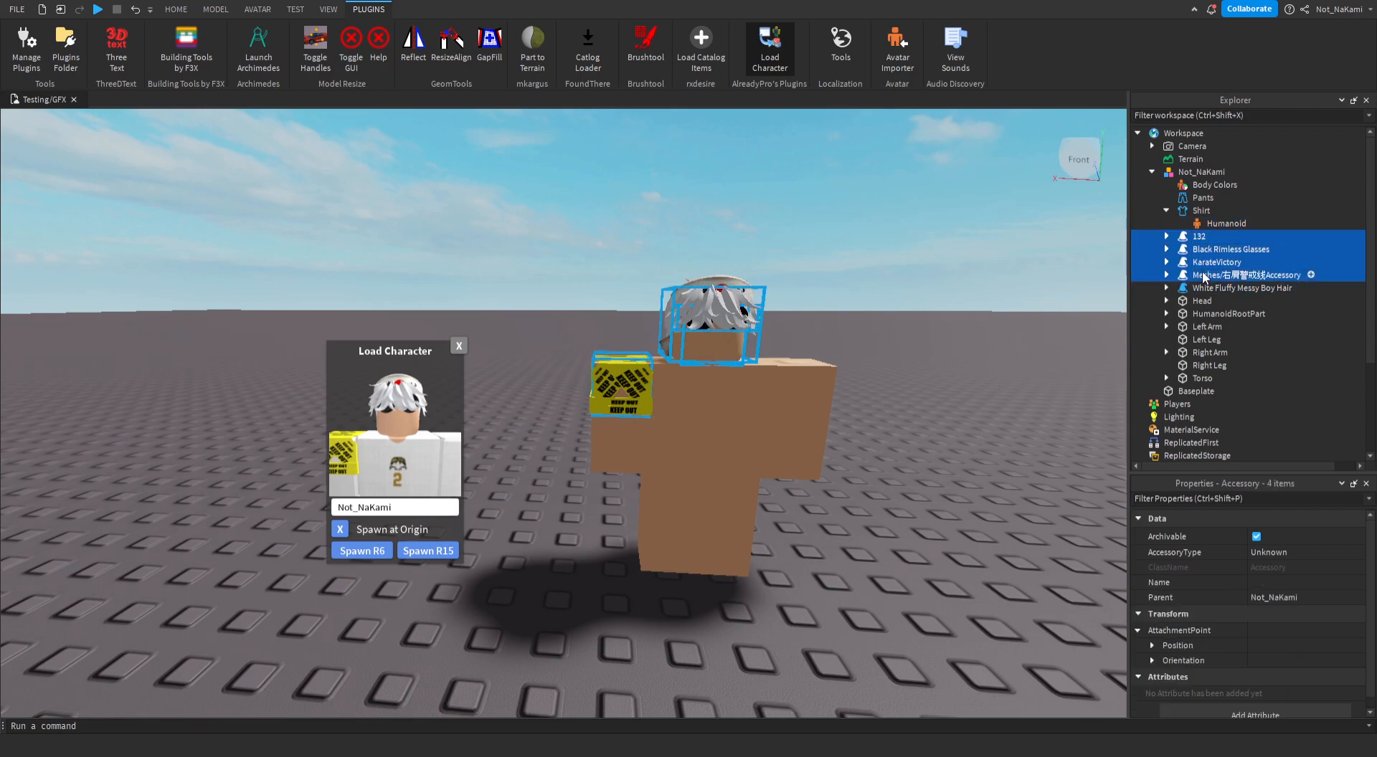
{"action": "left_click", "coordinate": [1207, 288], "text": "ctrl"}
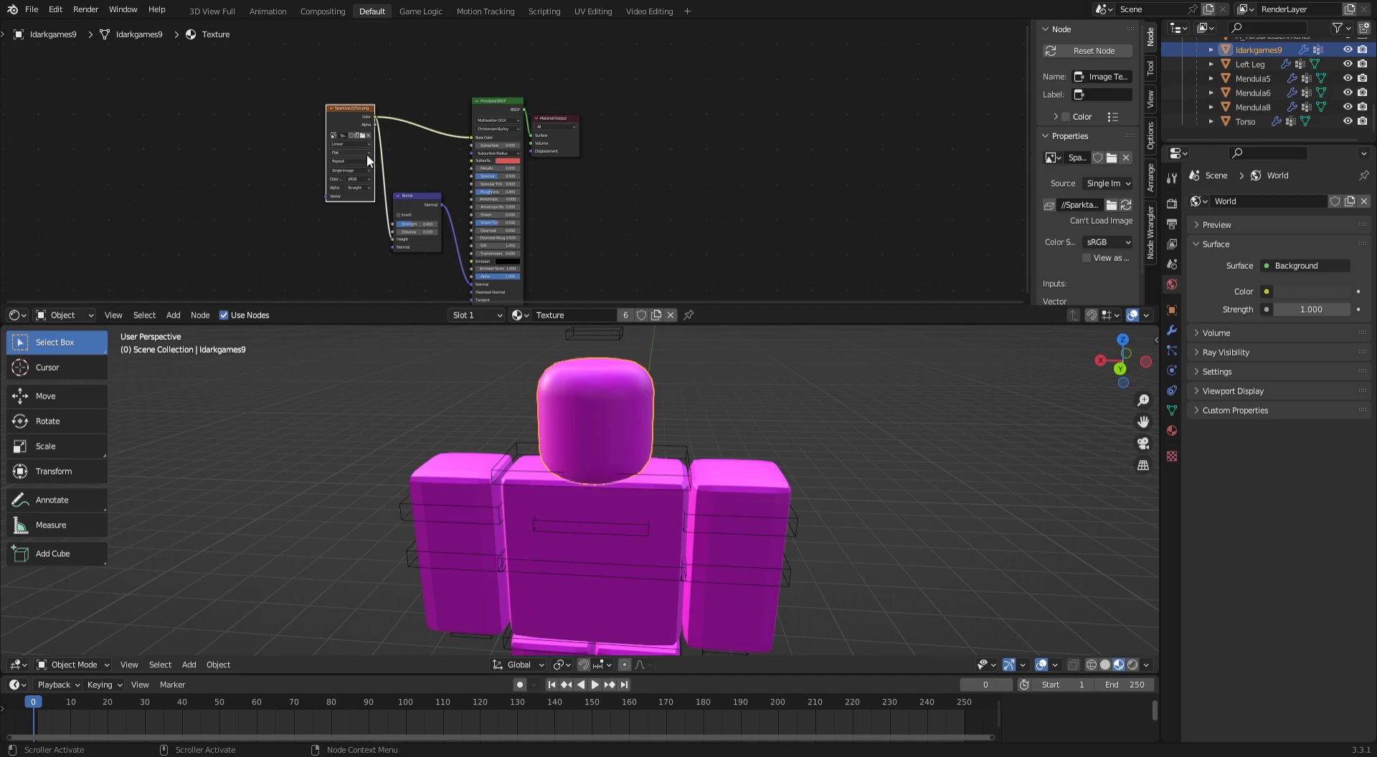
In Blender, load Handle2_diff.png into the image texture node of the rig's Texture material
{"action": "scroll", "coordinate": [368, 147], "scroll_direction": "up", "scroll_amount": 5}
{"action": "scroll", "coordinate": [355, 149], "scroll_direction": "up", "scroll_amount": 1}
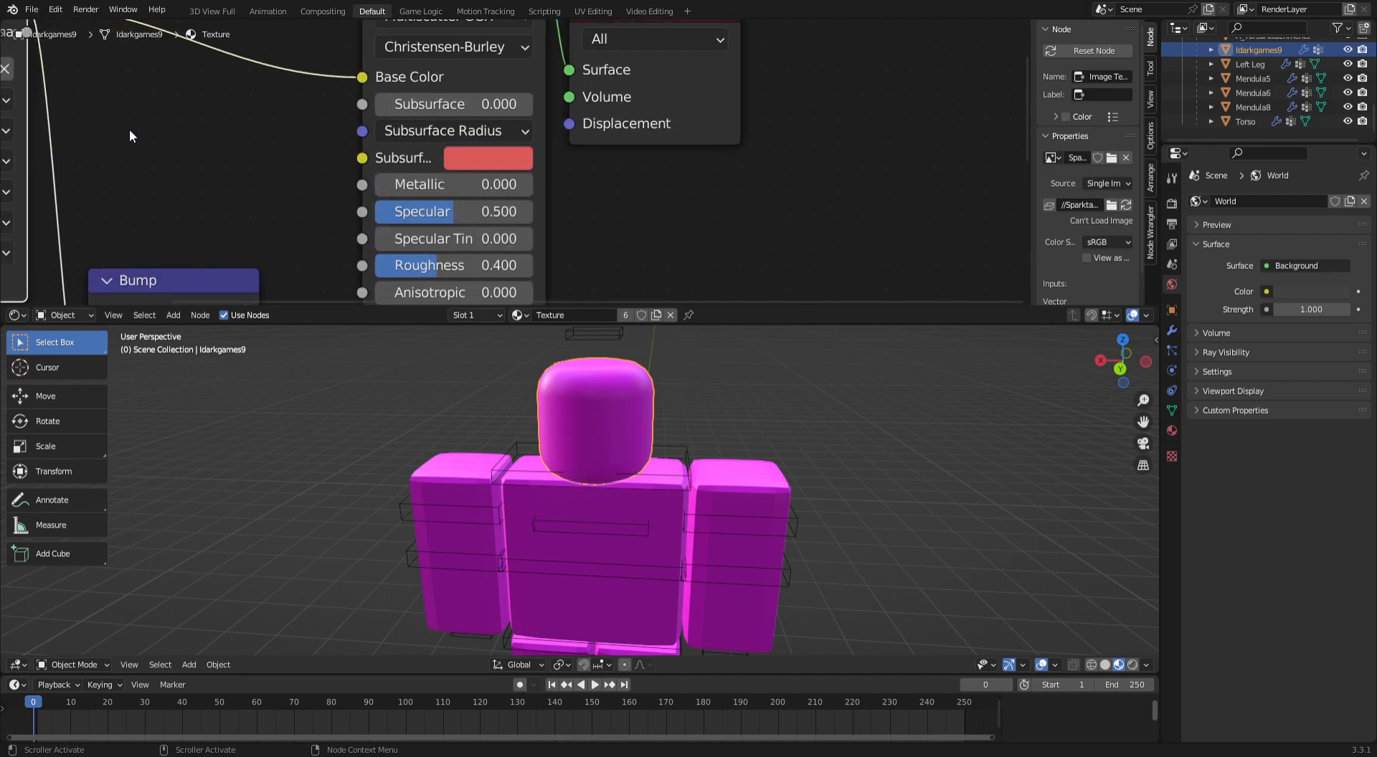
{"action": "middle_click_drag", "start_coordinate": [129, 128], "coordinate": [760, 236]}
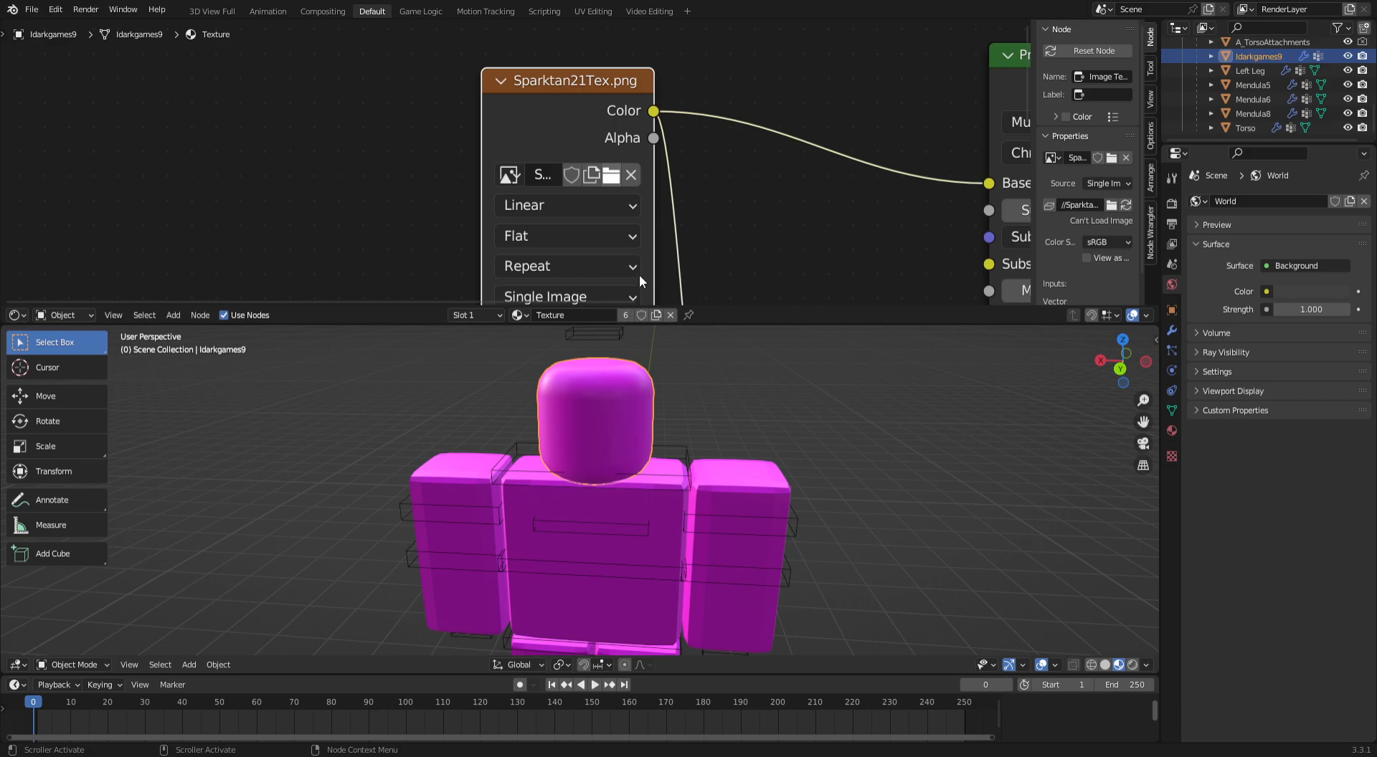
{"action": "middle_click_drag", "start_coordinate": [646, 445], "coordinate": [739, 397]}
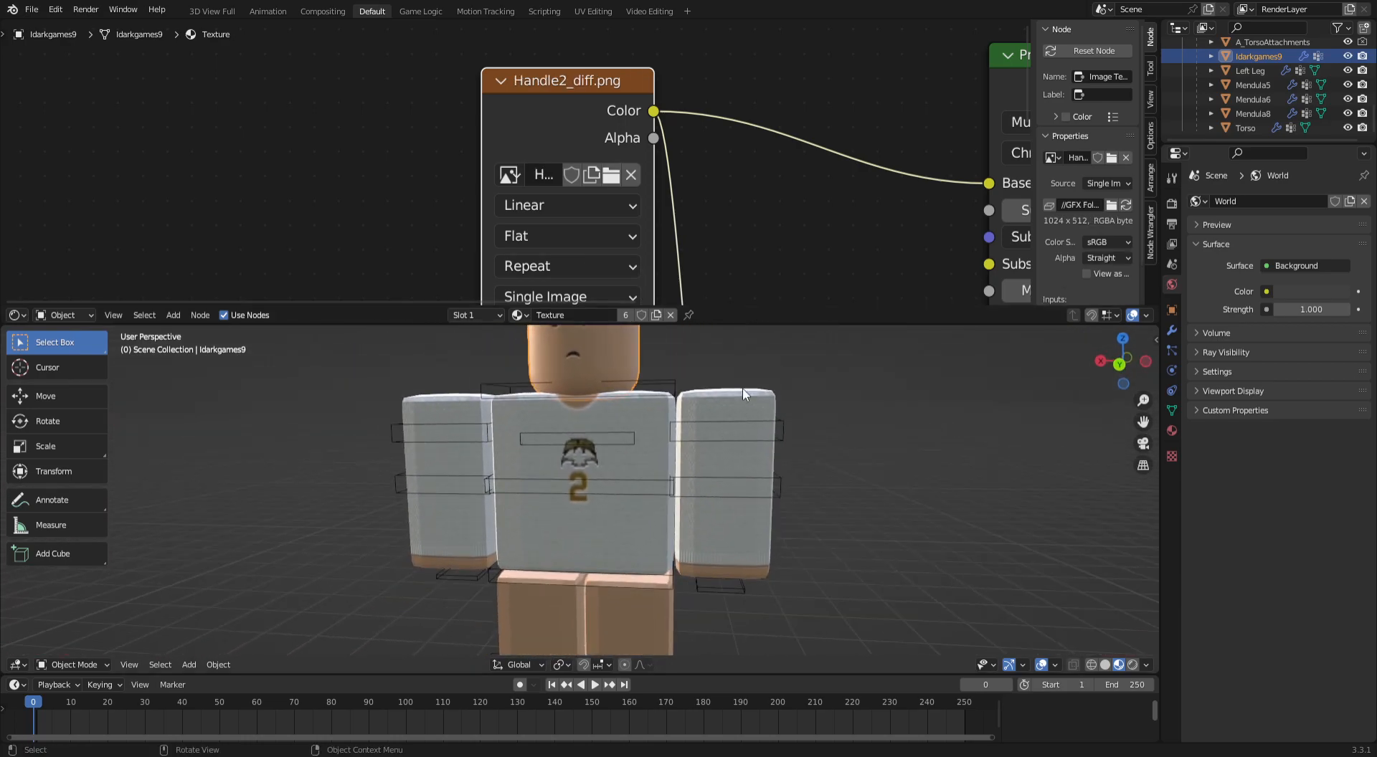
Enlarge the 3D viewport over the node editor, inspect the textured rig from several sides and deselect the head
{"action": "left_click_drag", "start_coordinate": [763, 326], "coordinate": [763, 32]}
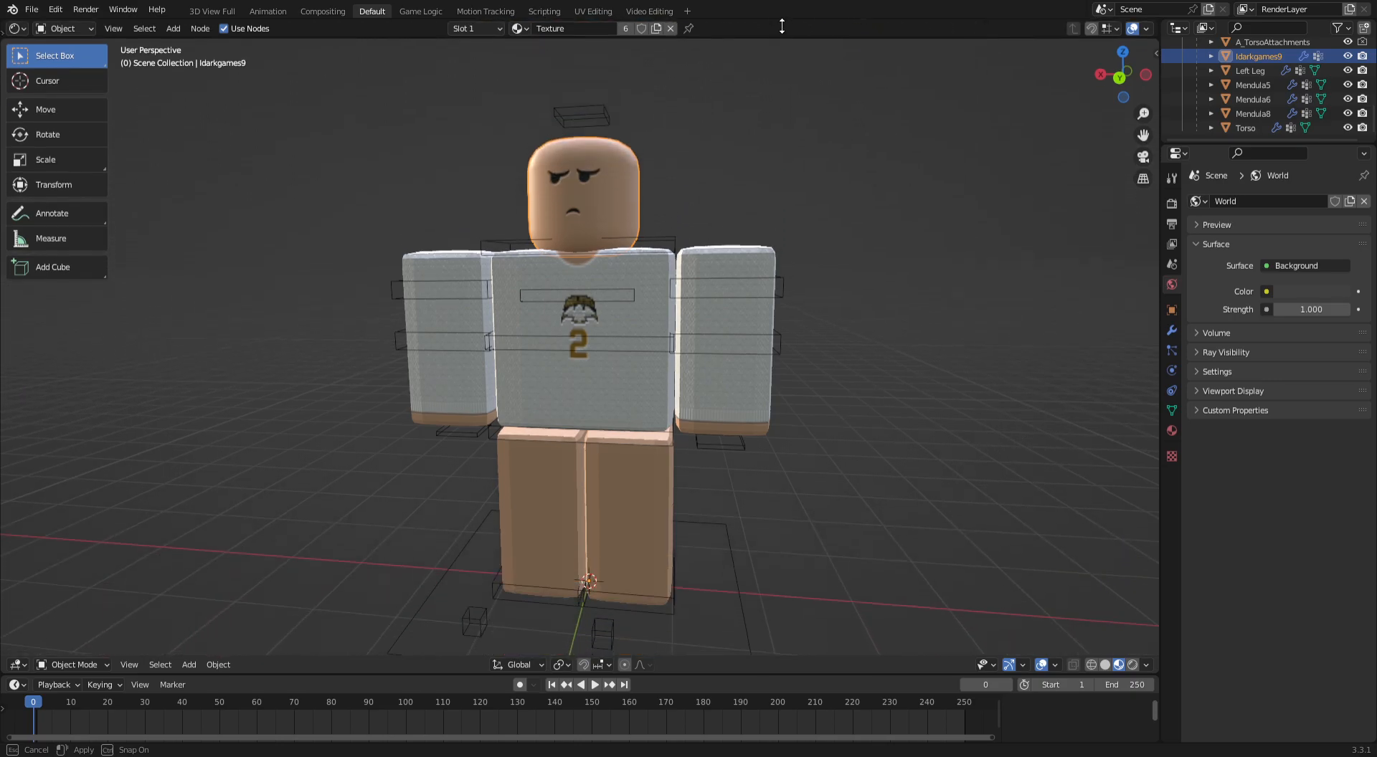
{"action": "middle_click_drag", "start_coordinate": [870, 276], "coordinate": [814, 301]}
{"action": "middle_click_drag", "start_coordinate": [698, 330], "coordinate": [635, 442]}
{"action": "middle_click_drag", "start_coordinate": [793, 414], "coordinate": [663, 385]}
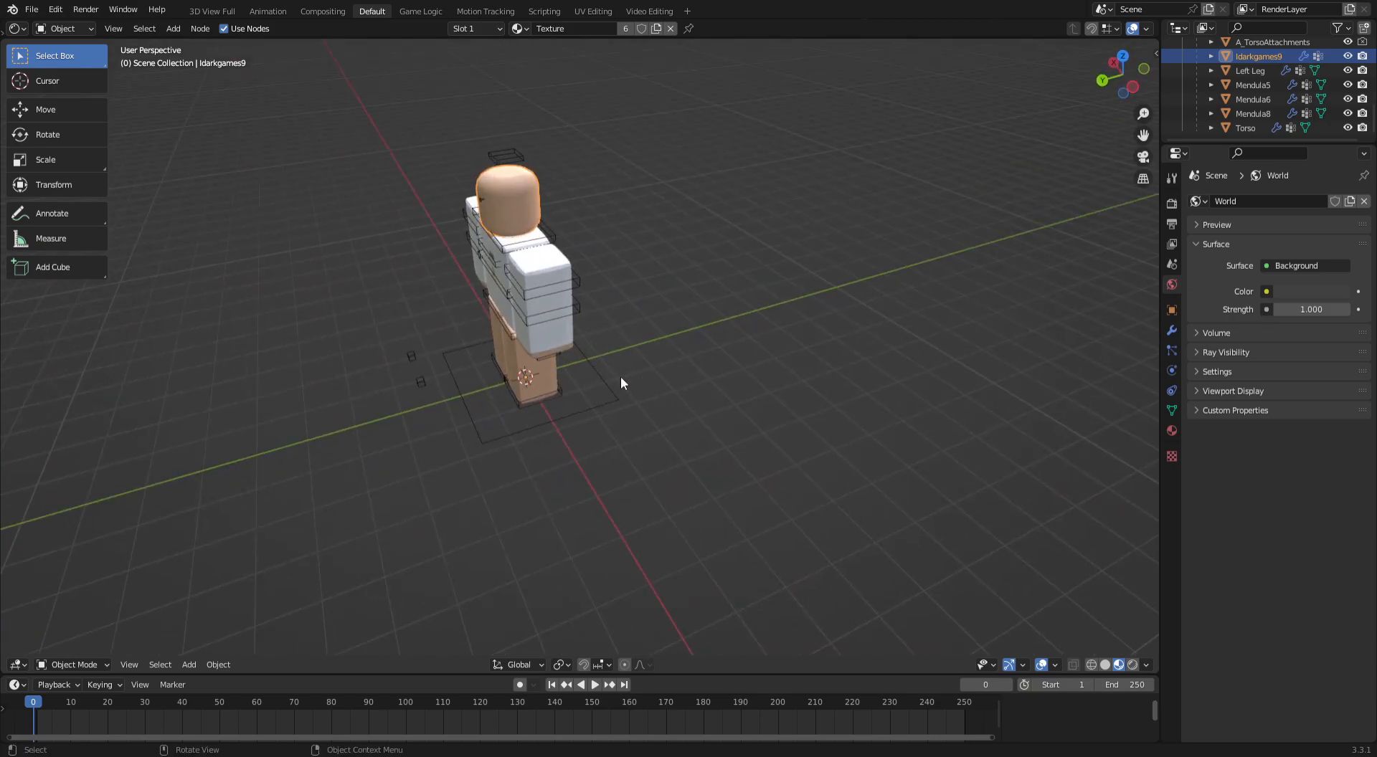
{"action": "middle_click_drag", "start_coordinate": [573, 394], "coordinate": [617, 415]}
{"action": "left_click", "coordinate": [729, 441]}
Import the character's accessories into the scene with the legacy Wavefront OBJ importer
{"action": "left_click", "coordinate": [32, 9]}
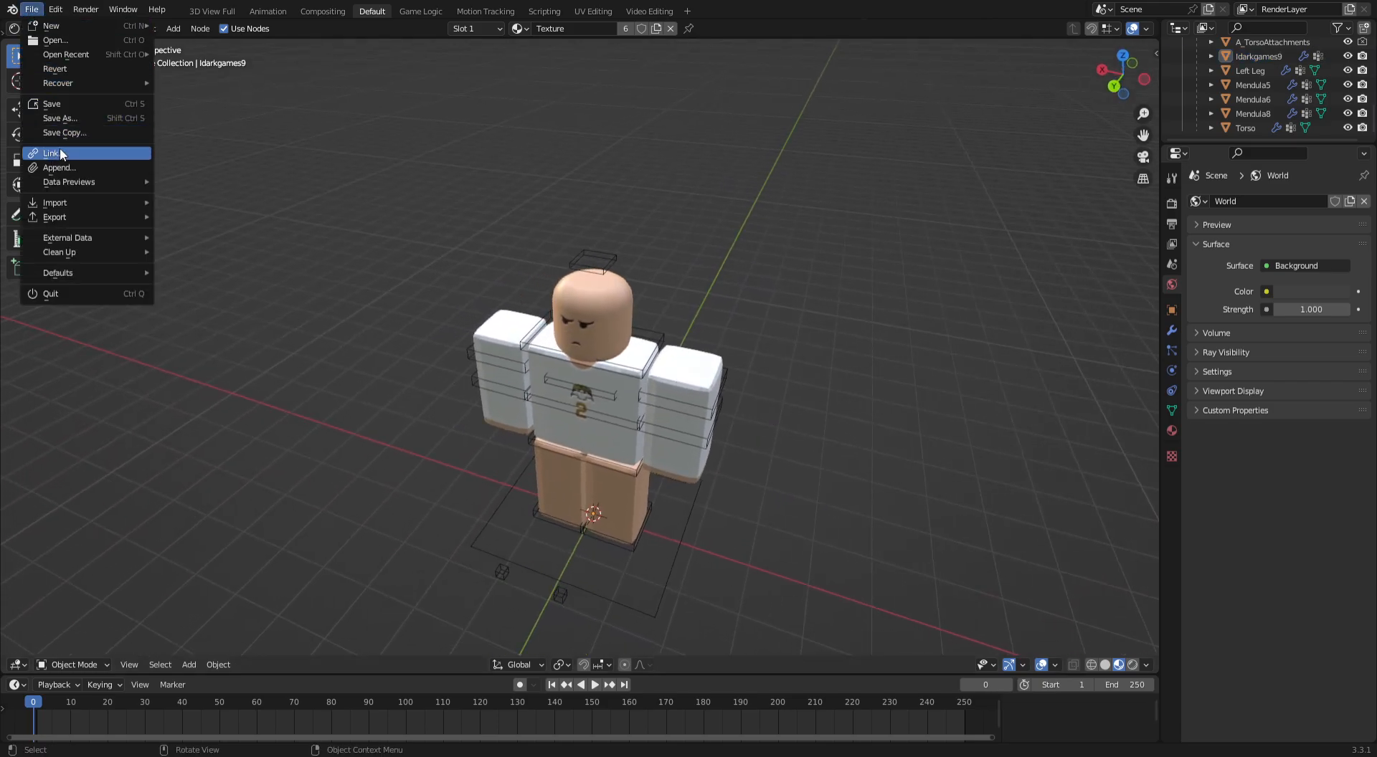
{"action": "mouse_move", "coordinate": [64, 202]}
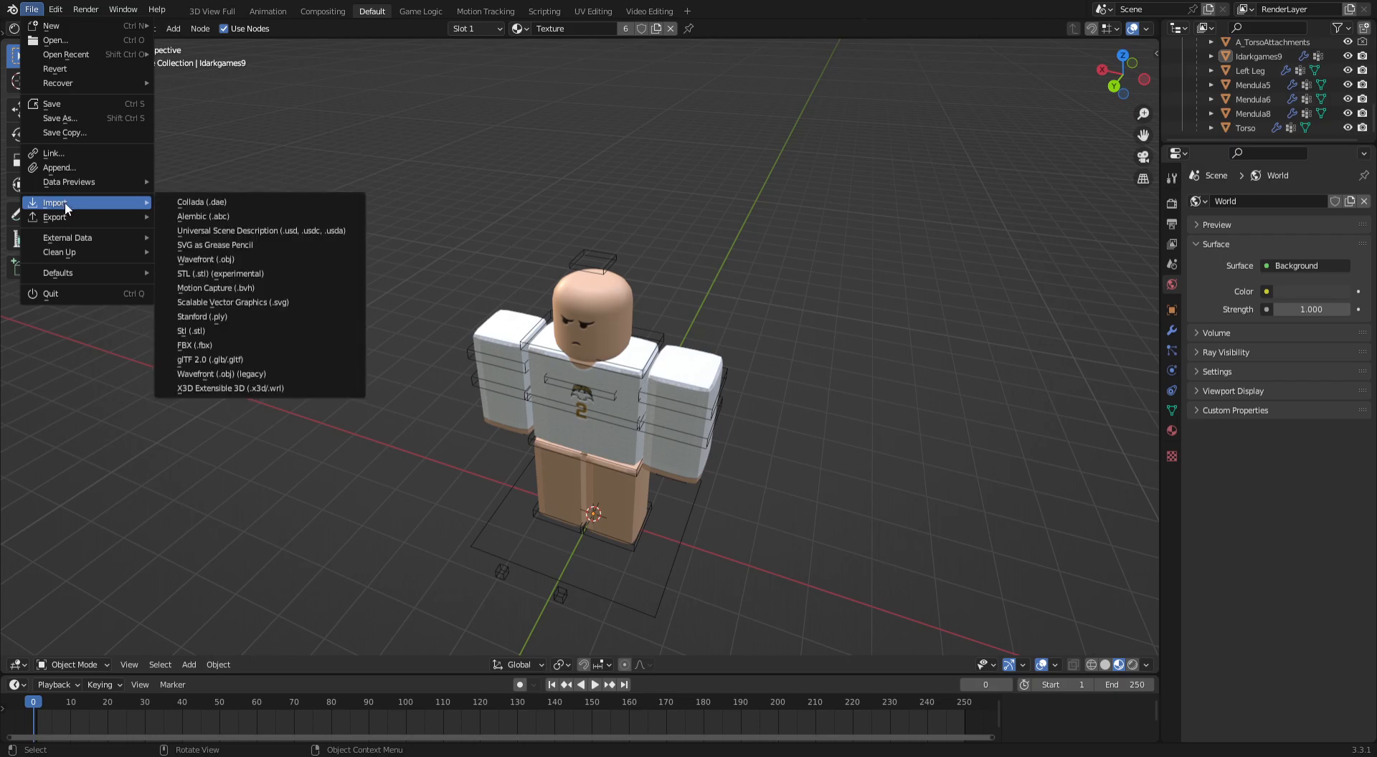
{"action": "left_click", "coordinate": [234, 373]}
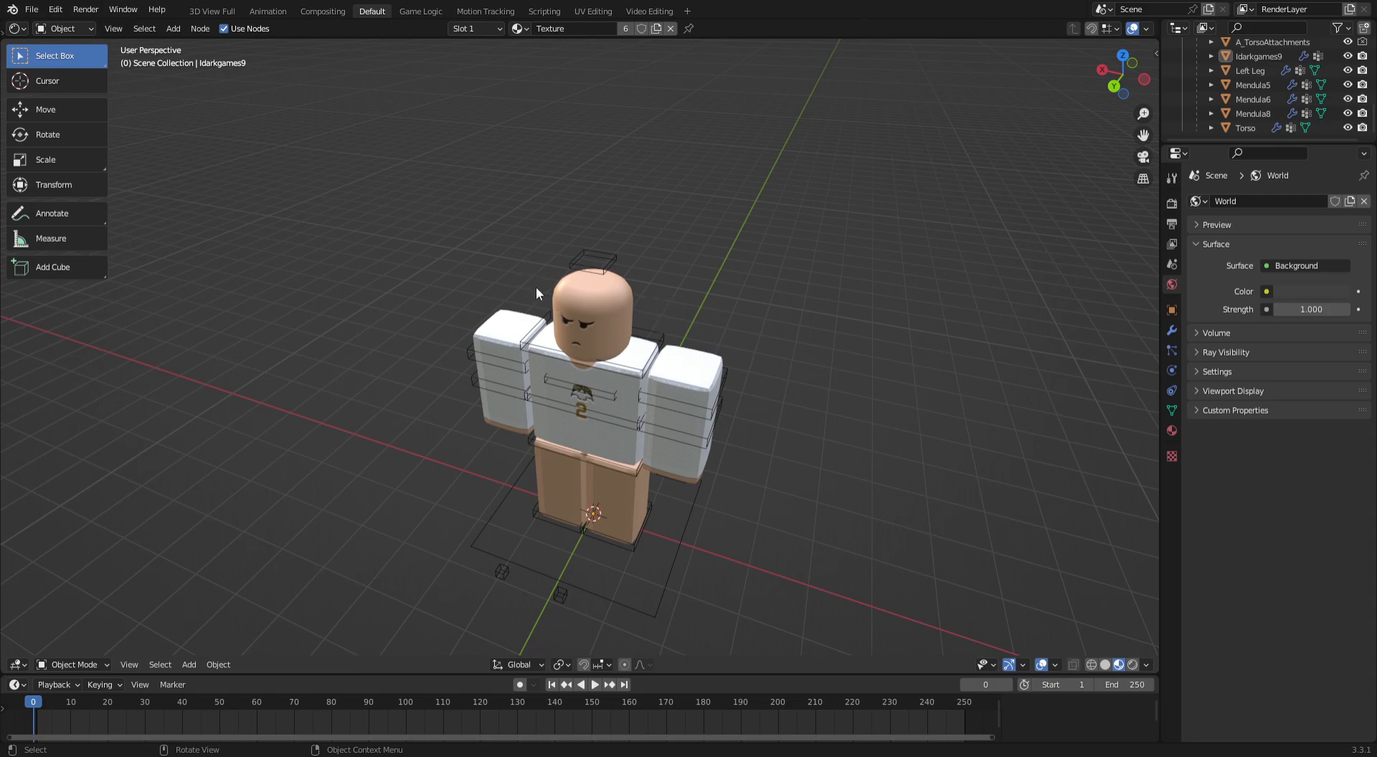
{"action": "middle_click_drag", "start_coordinate": [549, 374], "coordinate": [606, 357]}
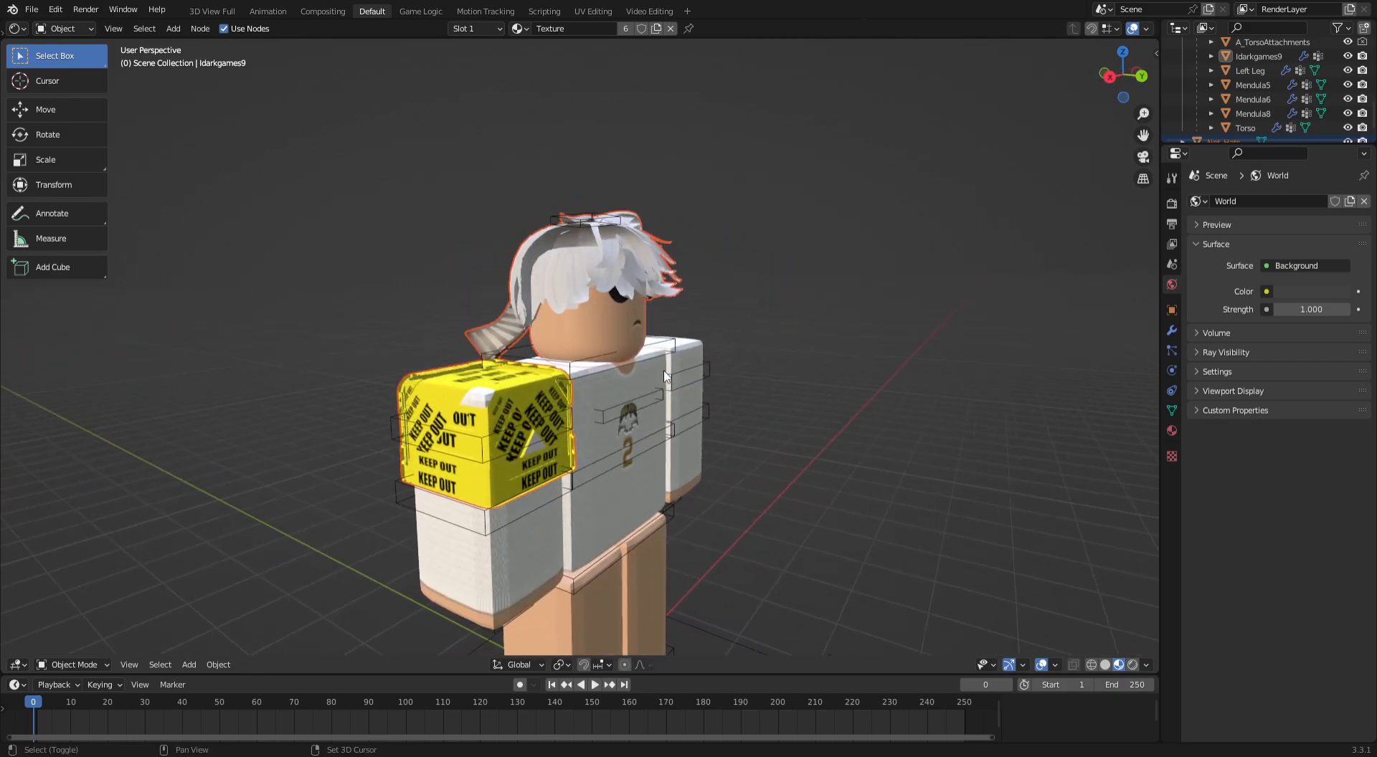
Compare the rig and its imported accessories in Solid, Material Preview and Rendered viewport shading
{"action": "left_click", "coordinate": [1105, 665]}
{"action": "mouse_move", "coordinate": [990, 635]}
{"action": "middle_mouse_down"}
{"action": "mouse_move", "coordinate": [815, 608]}
{"action": "mouse_move", "coordinate": [996, 609]}
{"action": "mouse_move", "coordinate": [1032, 628]}
{"action": "middle_mouse_up"}
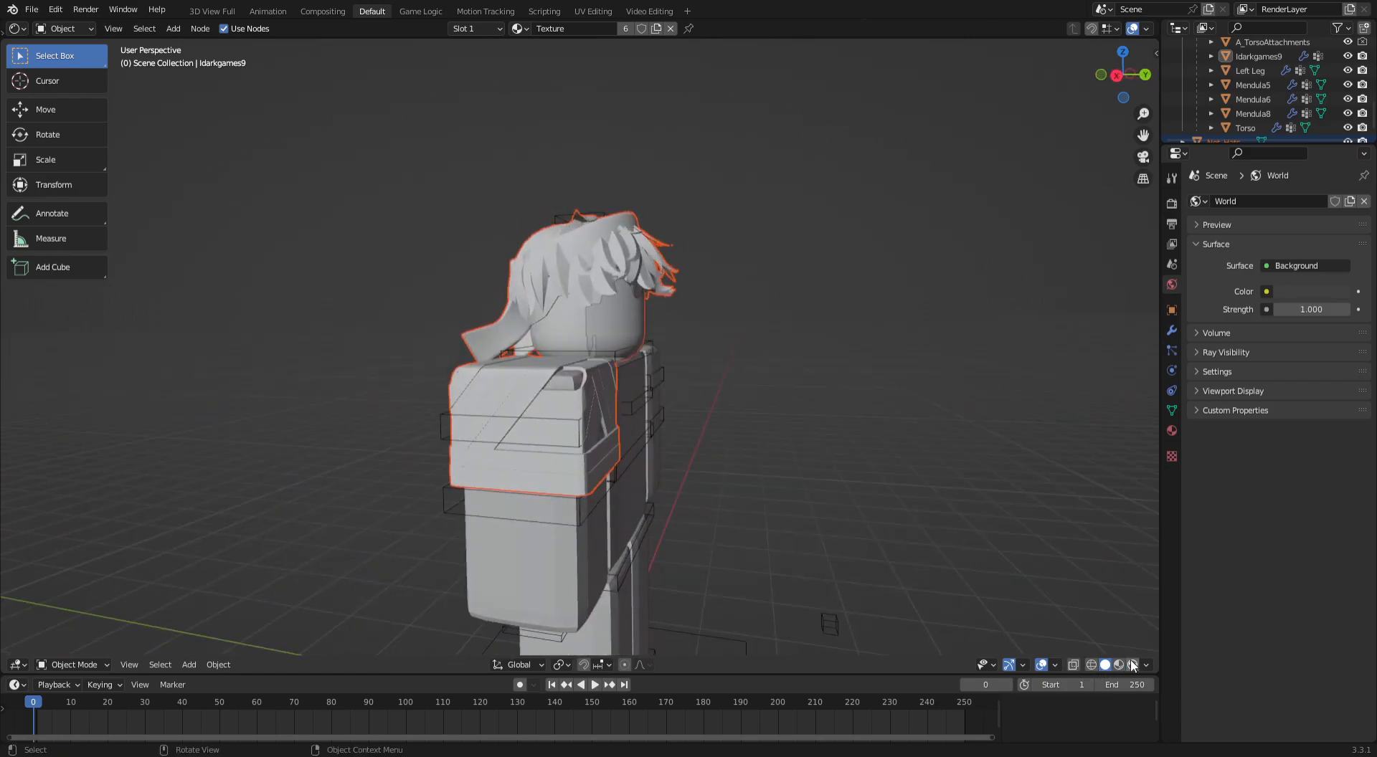
{"action": "left_click", "coordinate": [1118, 665]}
{"action": "mouse_move", "coordinate": [904, 595]}
{"action": "middle_mouse_down"}
{"action": "mouse_move", "coordinate": [651, 583]}
{"action": "mouse_move", "coordinate": [769, 587]}
{"action": "middle_mouse_up"}
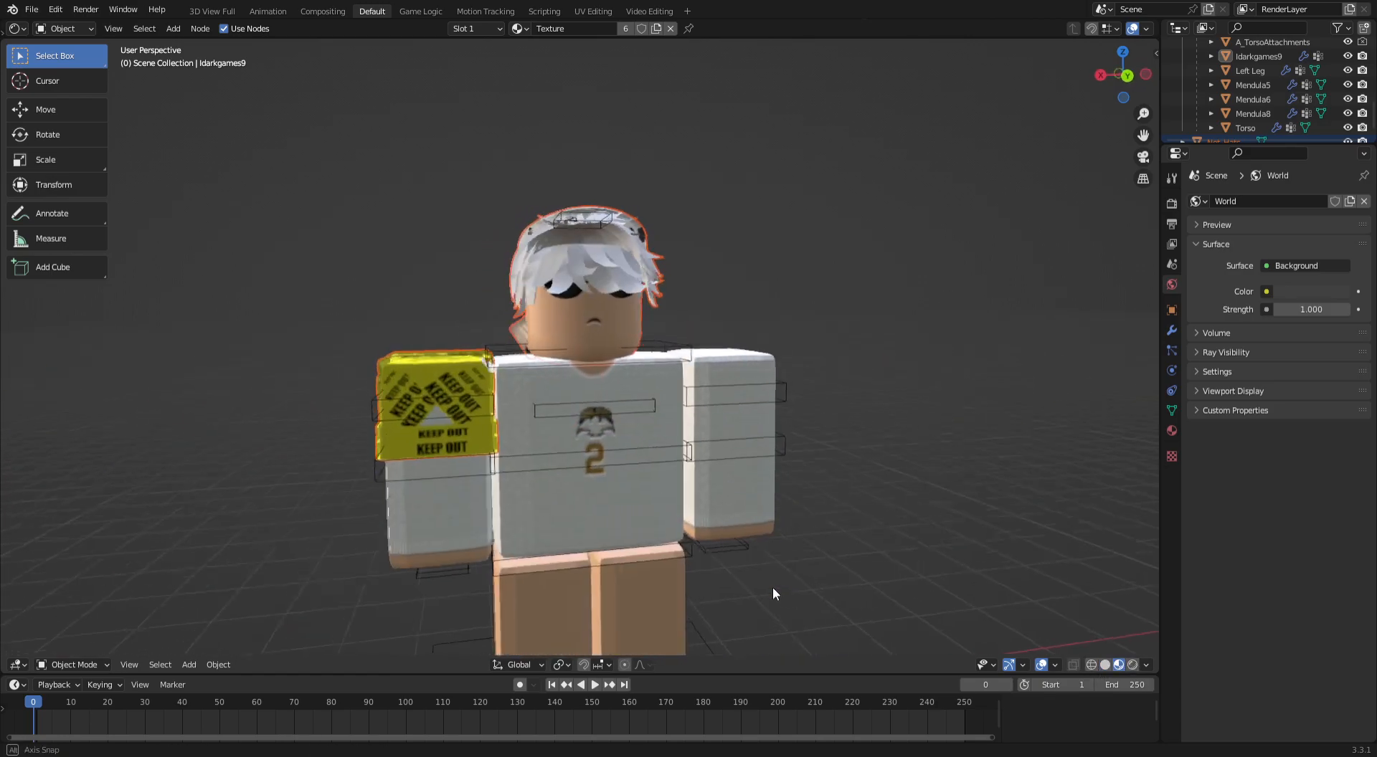
{"action": "left_click", "coordinate": [1132, 665]}
{"action": "mouse_move", "coordinate": [818, 536]}
{"action": "middle_mouse_down"}
{"action": "mouse_move", "coordinate": [874, 504]}
{"action": "mouse_move", "coordinate": [1073, 620]}
{"action": "middle_mouse_up"}
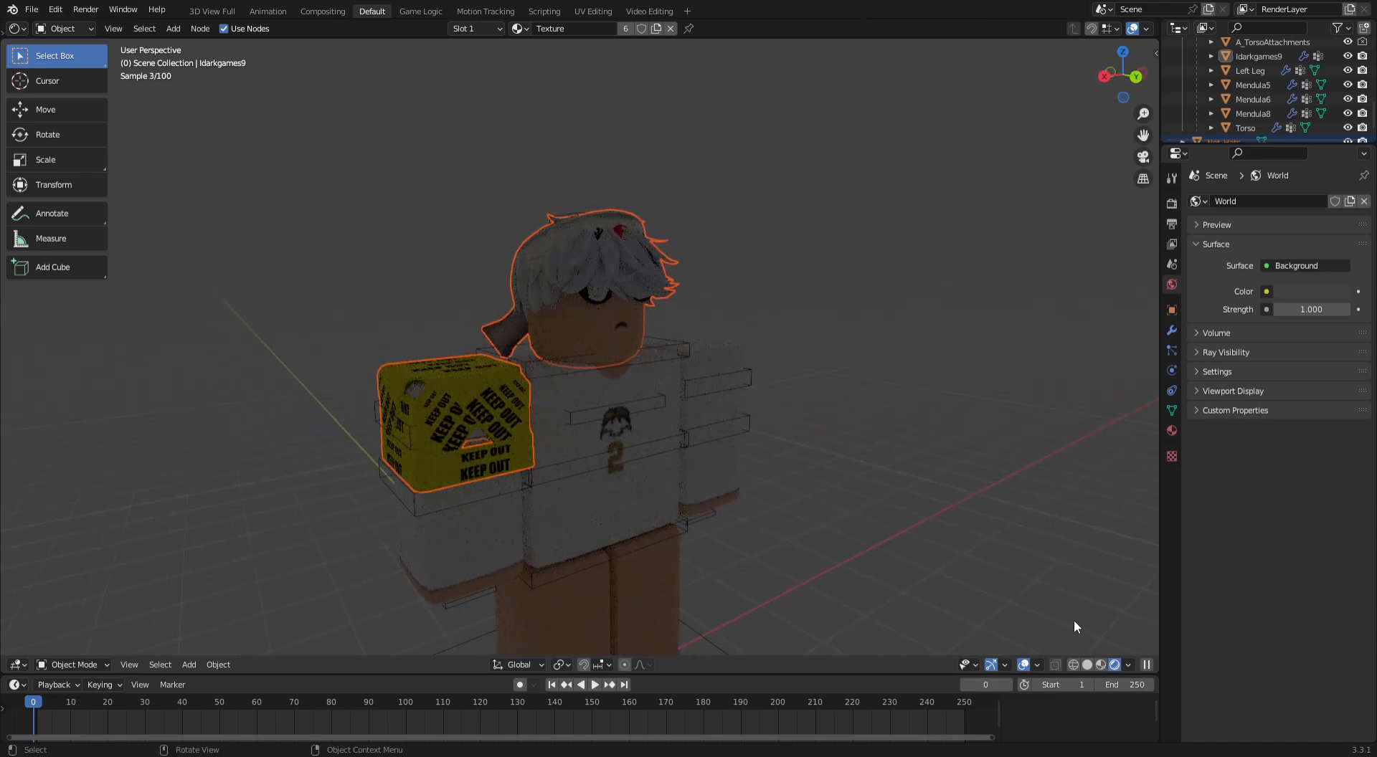
Switch the viewport to Solid shading and inspect the shoulder accessory and hair up close
{"action": "left_click", "coordinate": [1087, 665]}
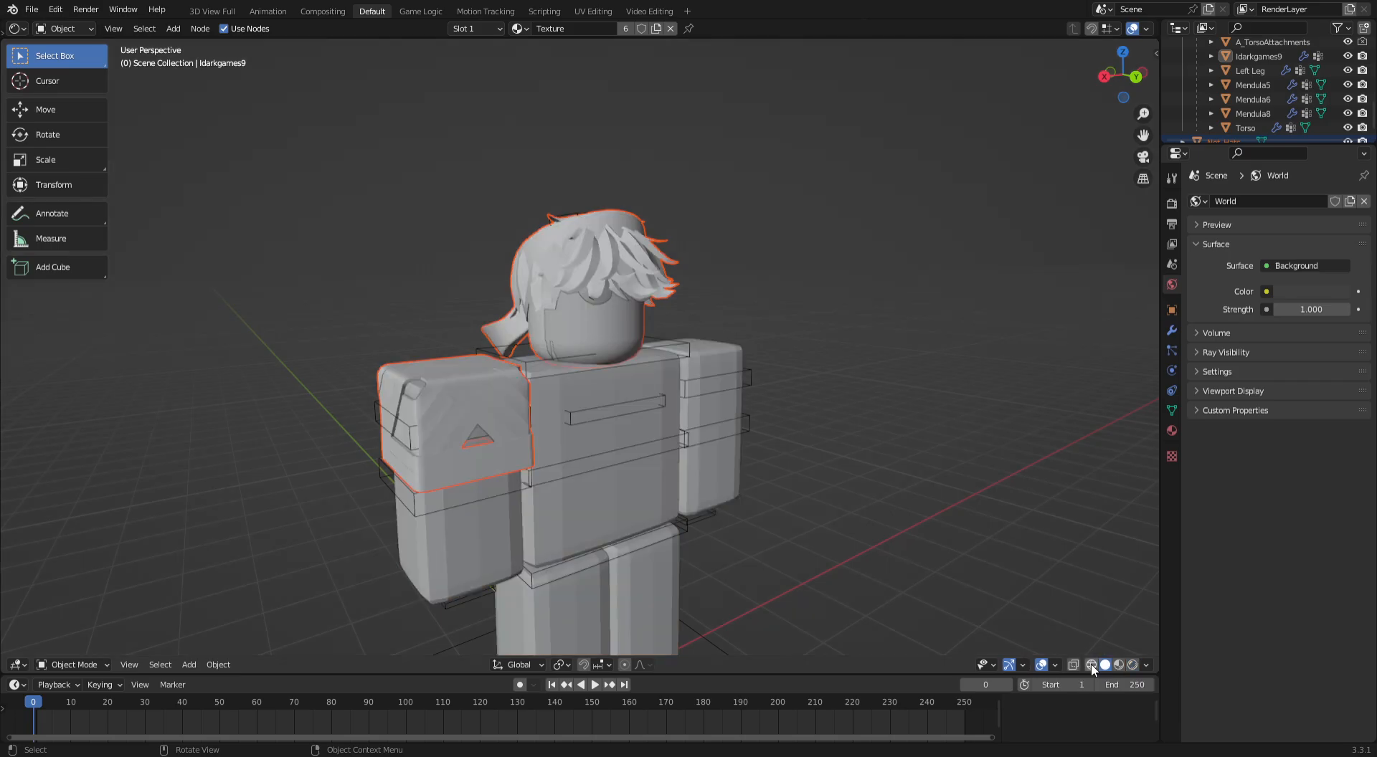
{"action": "mouse_move", "coordinate": [910, 582]}
{"action": "middle_mouse_down"}
{"action": "mouse_move", "coordinate": [893, 561]}
{"action": "mouse_move", "coordinate": [974, 580]}
{"action": "mouse_move", "coordinate": [919, 581]}
{"action": "mouse_move", "coordinate": [867, 531]}
{"action": "mouse_move", "coordinate": [888, 550]}
{"action": "mouse_move", "coordinate": [744, 488]}
{"action": "middle_mouse_up"}
{"action": "scroll", "coordinate": [696, 345], "scroll_direction": "up", "scroll_amount": 5}
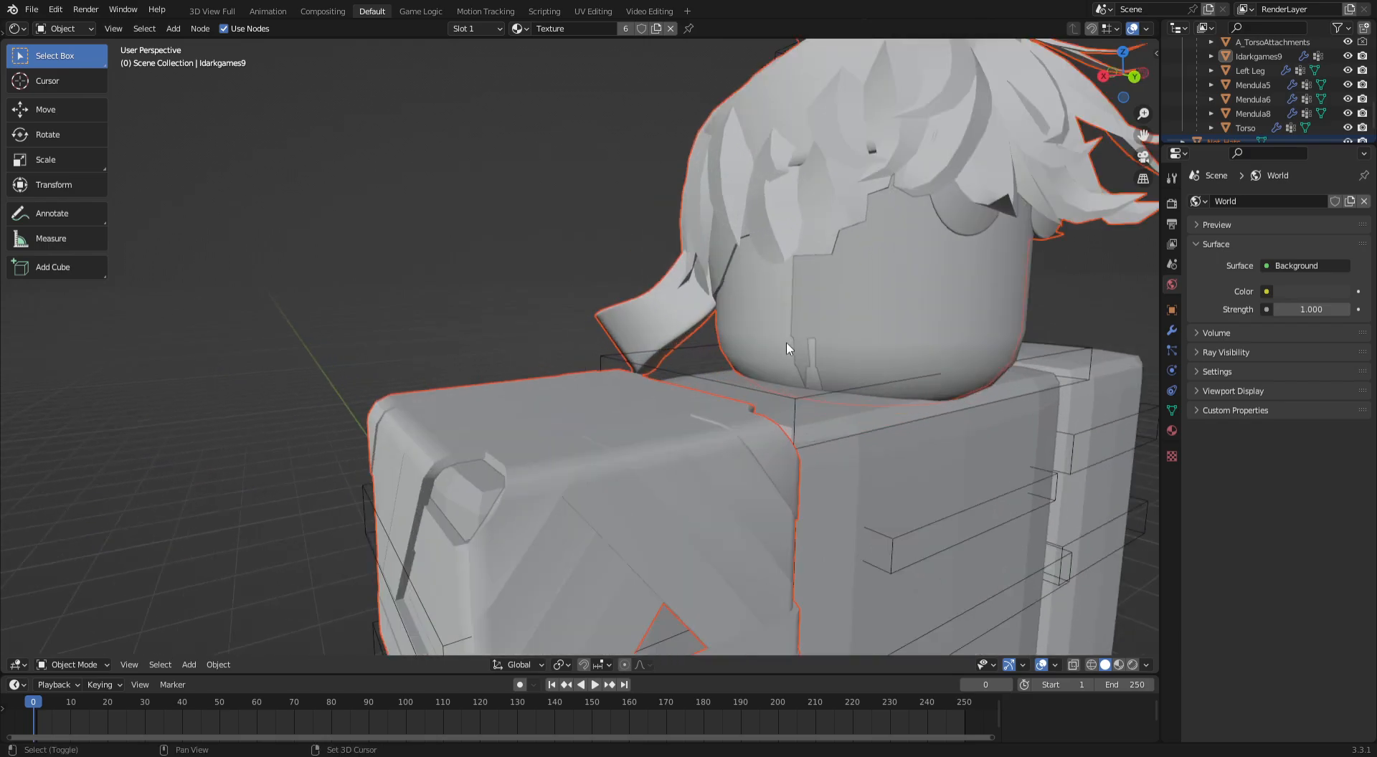
Set the origin of the imported accessories object to its geometry
{"action": "middle_click_drag", "start_coordinate": [751, 359], "coordinate": [628, 366]}
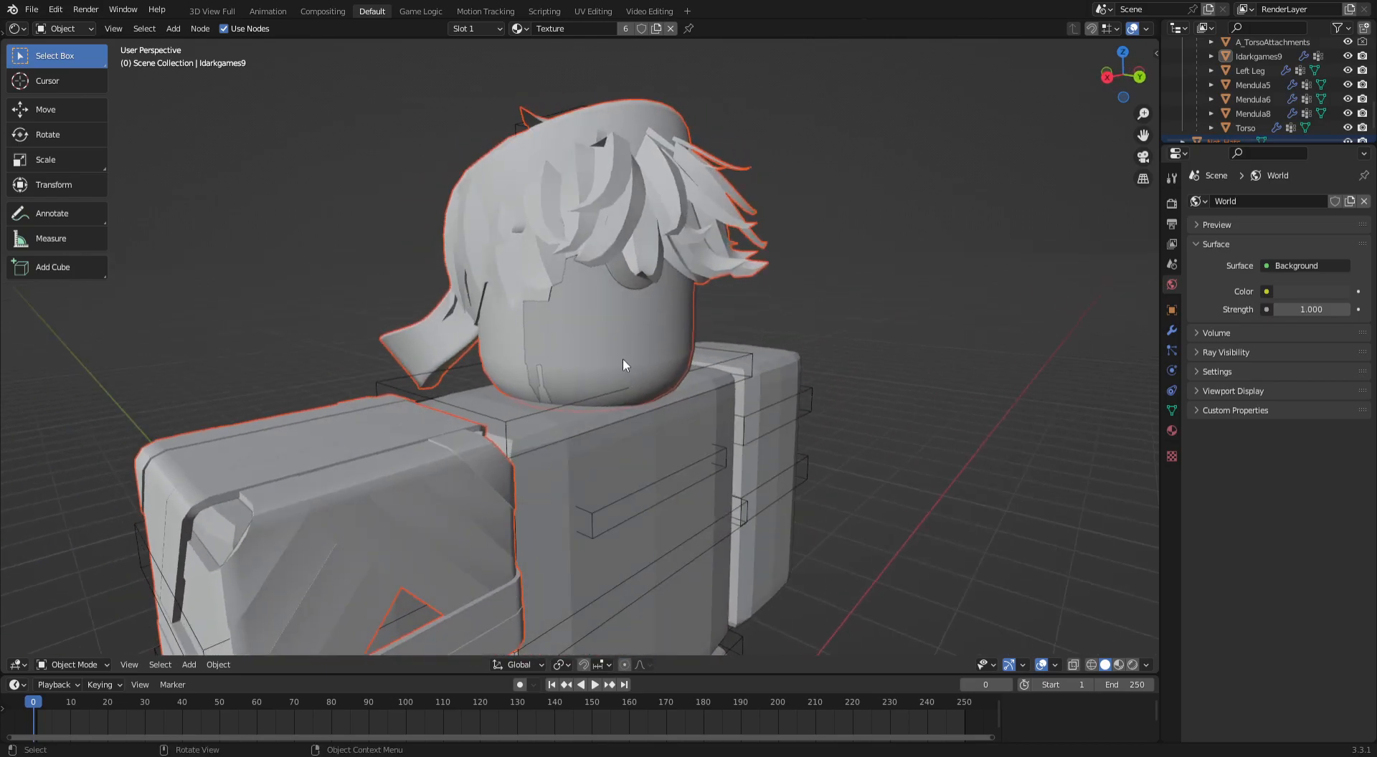
{"action": "left_click", "coordinate": [597, 203]}
{"action": "left_click", "coordinate": [618, 185]}
{"action": "left_click", "coordinate": [623, 182]}
{"action": "right_click", "coordinate": [625, 174]}
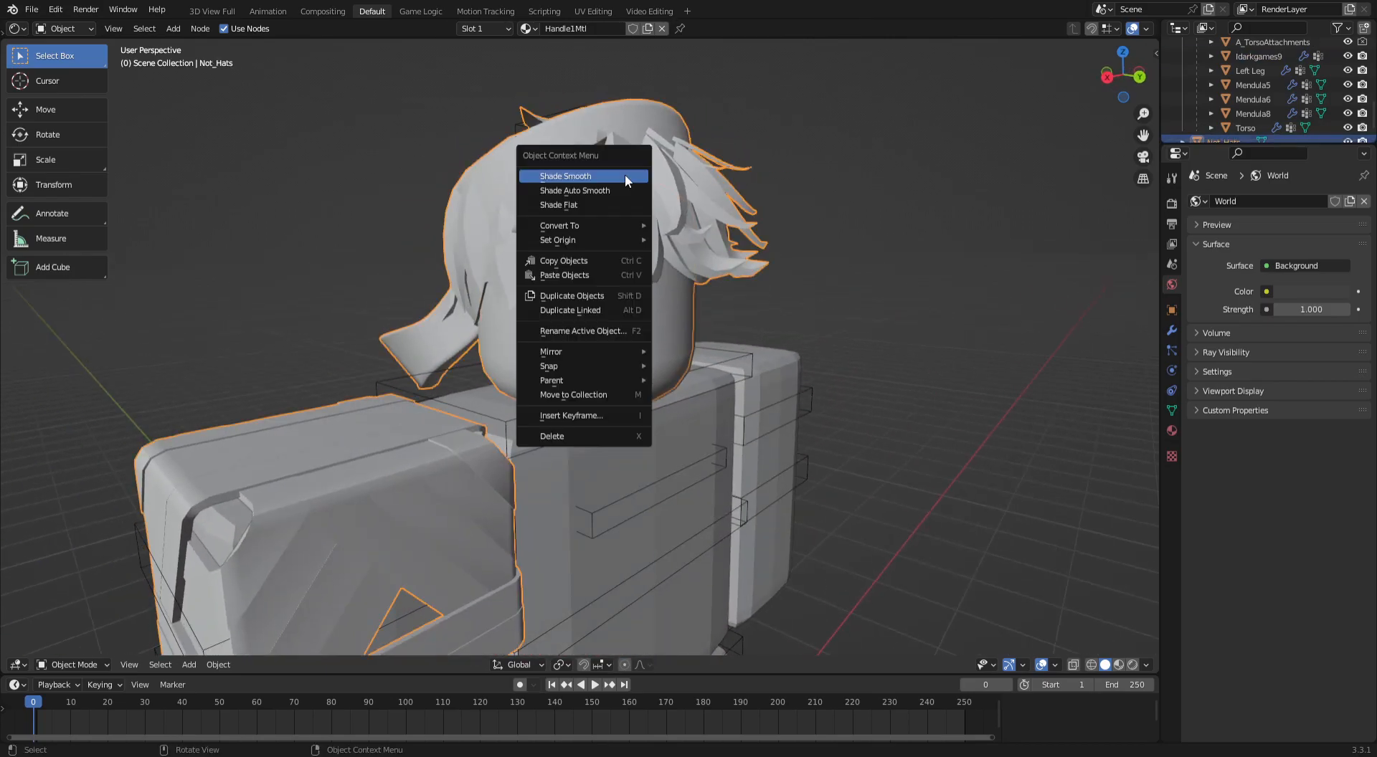
{"action": "mouse_move", "coordinate": [631, 243]}
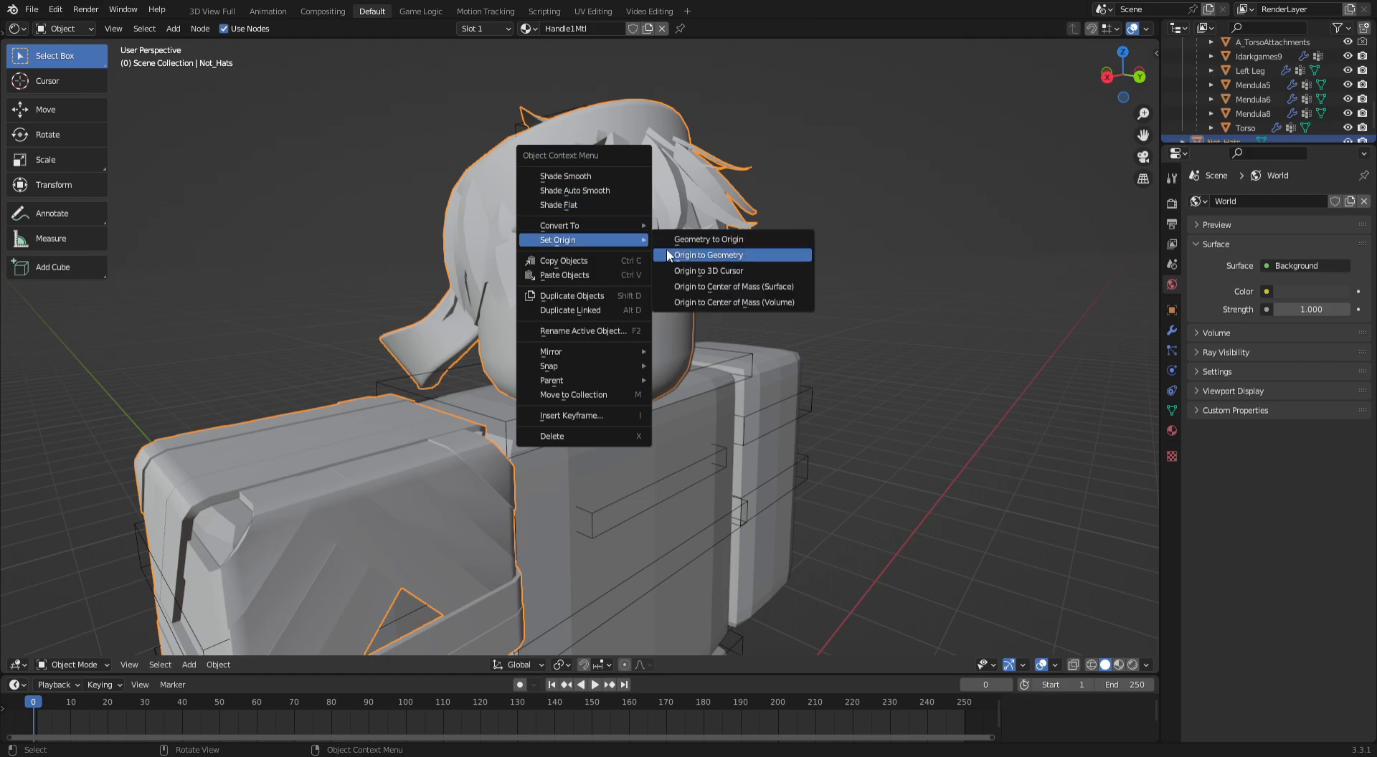
{"action": "left_click", "coordinate": [684, 256]}
{"action": "middle_click_drag", "start_coordinate": [681, 274], "coordinate": [738, 337]}
{"action": "scroll", "coordinate": [772, 251], "scroll_direction": "down", "scroll_amount": 3}
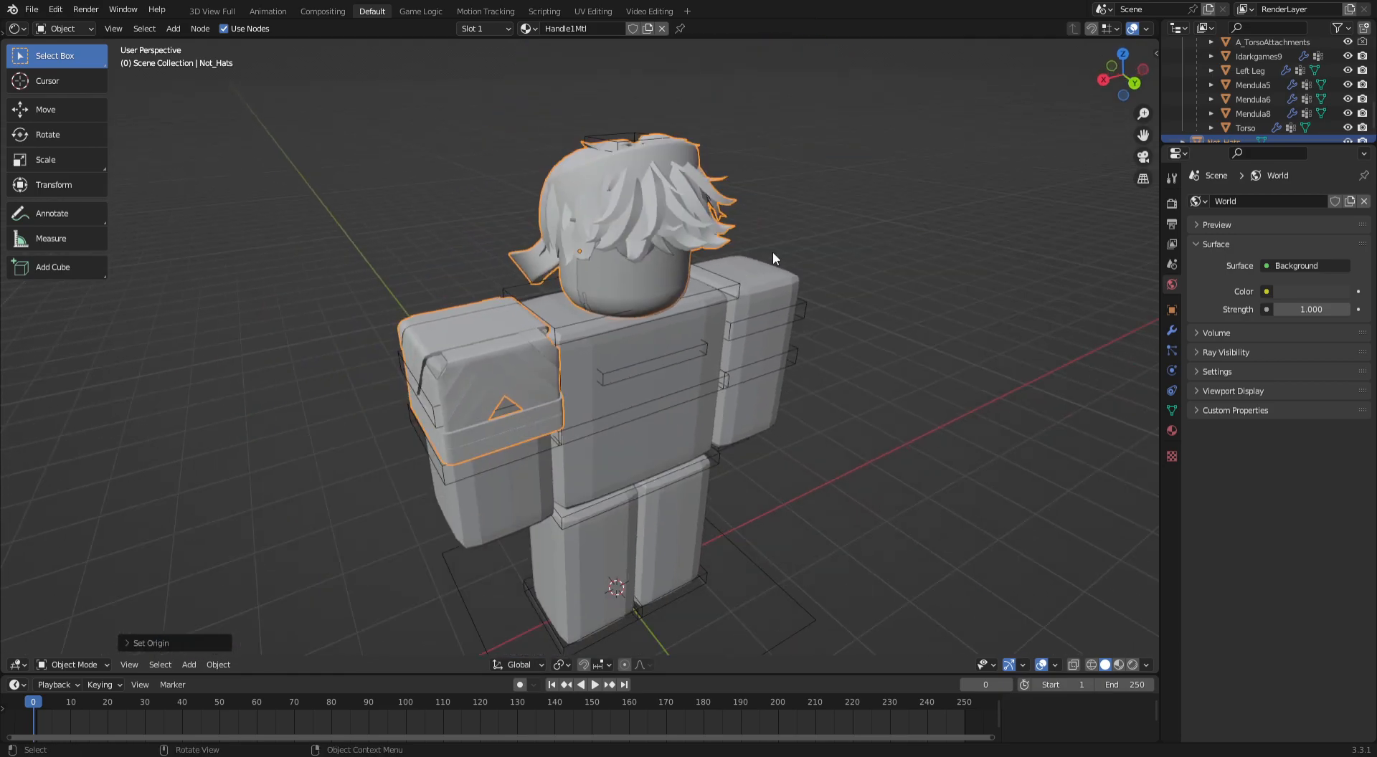
Nudge the accessories slightly along the Y axis to fit the rig and deselect them
{"action": "left_click", "coordinate": [88, 109]}
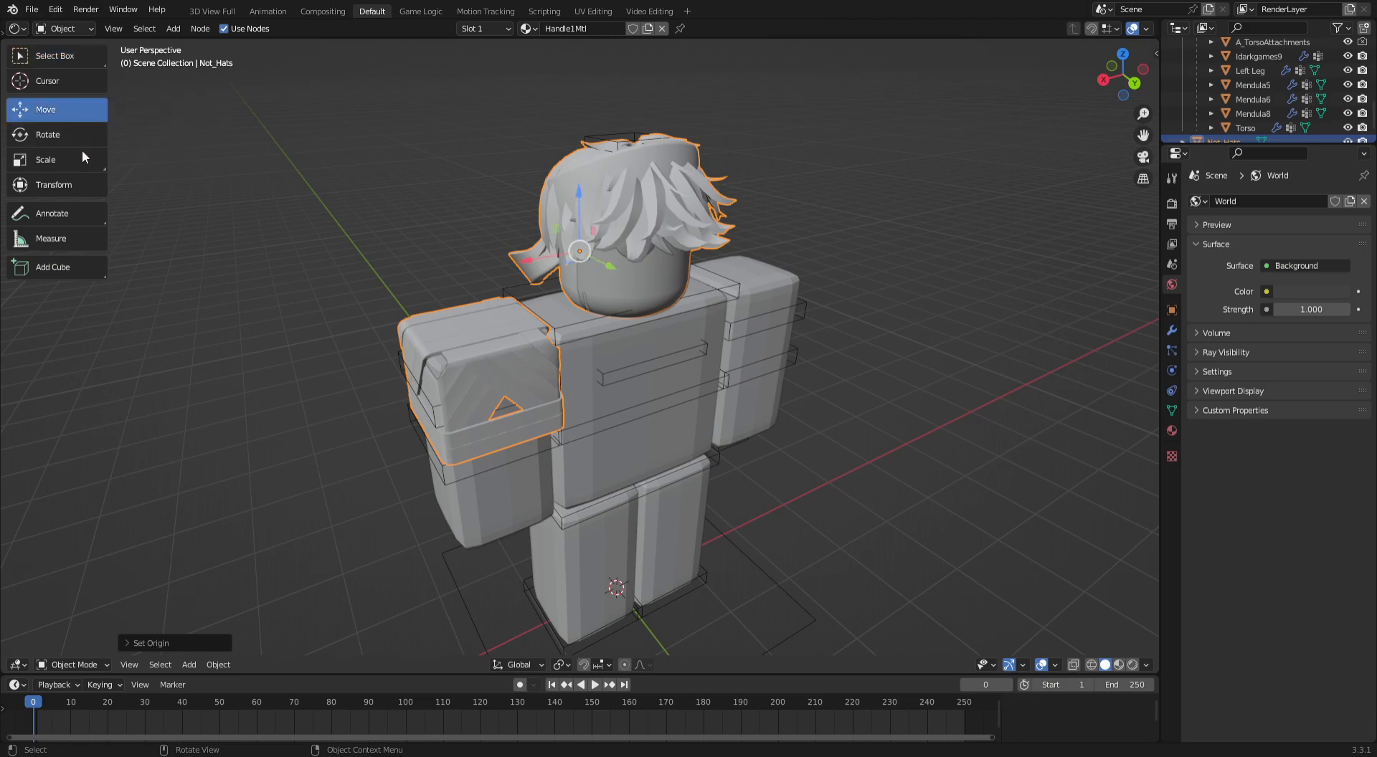
{"action": "middle_click_drag", "start_coordinate": [662, 306], "coordinate": [578, 264]}
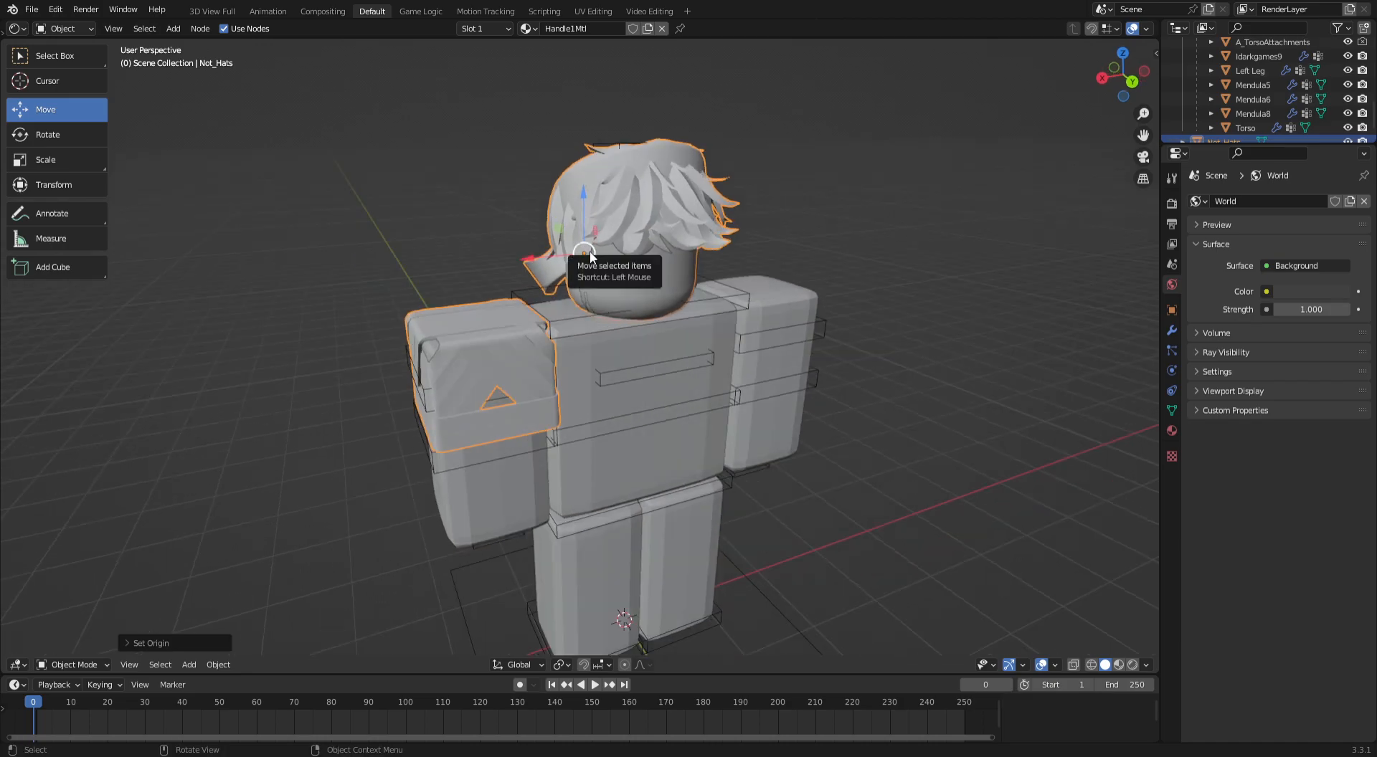
{"action": "middle_click_drag", "start_coordinate": [606, 275], "coordinate": [677, 216]}
{"action": "scroll", "coordinate": [609, 248], "scroll_direction": "up", "scroll_amount": 3}
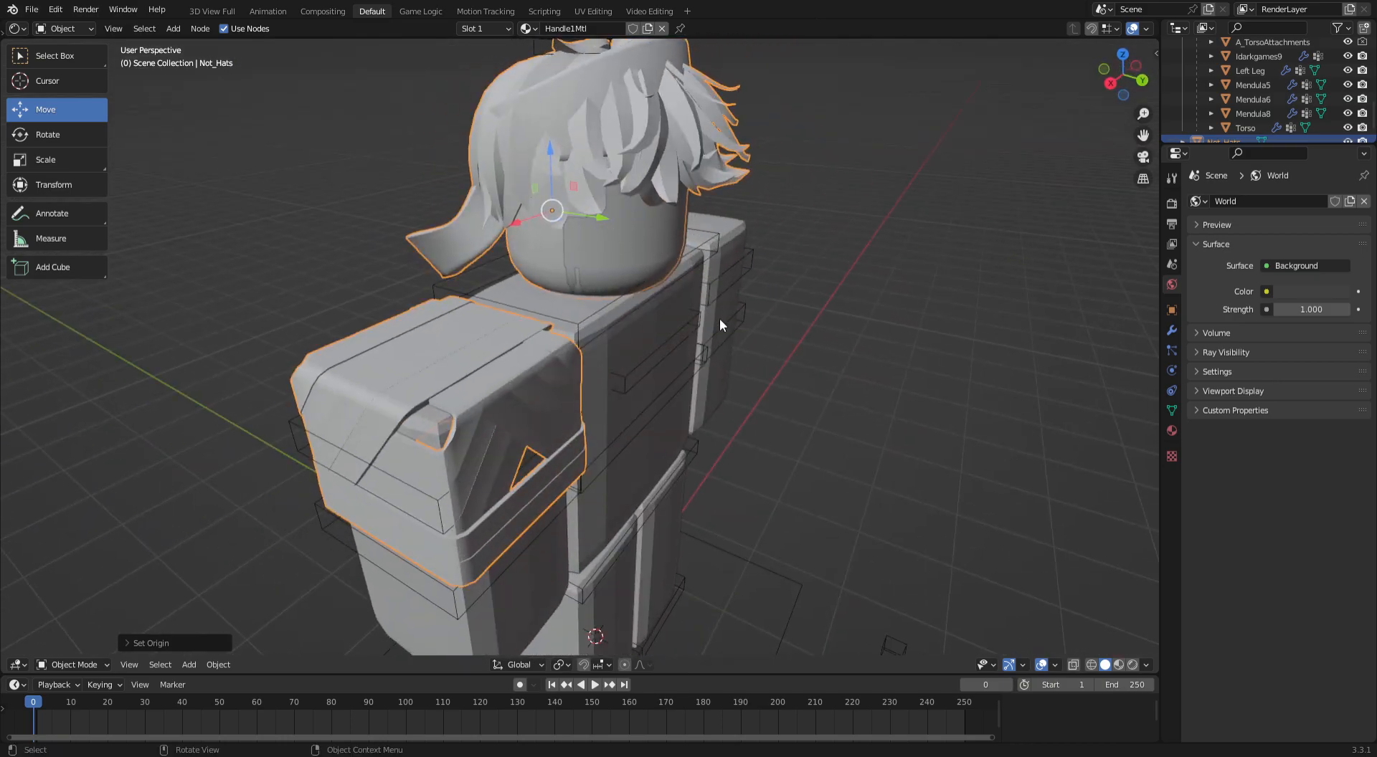
{"action": "middle_click_drag", "start_coordinate": [641, 285], "coordinate": [630, 278]}
{"action": "scroll", "coordinate": [613, 183], "scroll_direction": "up", "scroll_amount": 2}
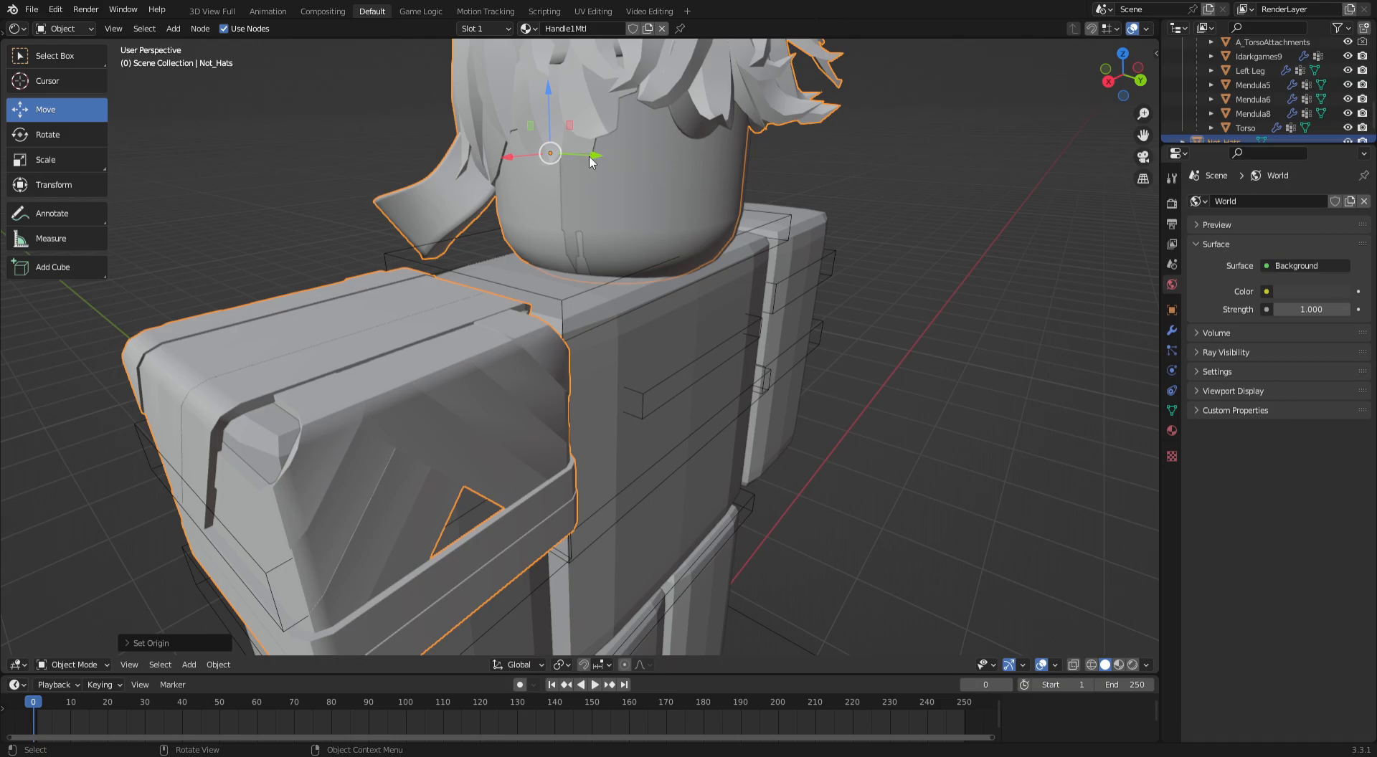
{"action": "left_click_drag", "start_coordinate": [591, 153], "coordinate": [596, 154]}
{"action": "middle_click_drag", "start_coordinate": [876, 320], "coordinate": [583, 334]}
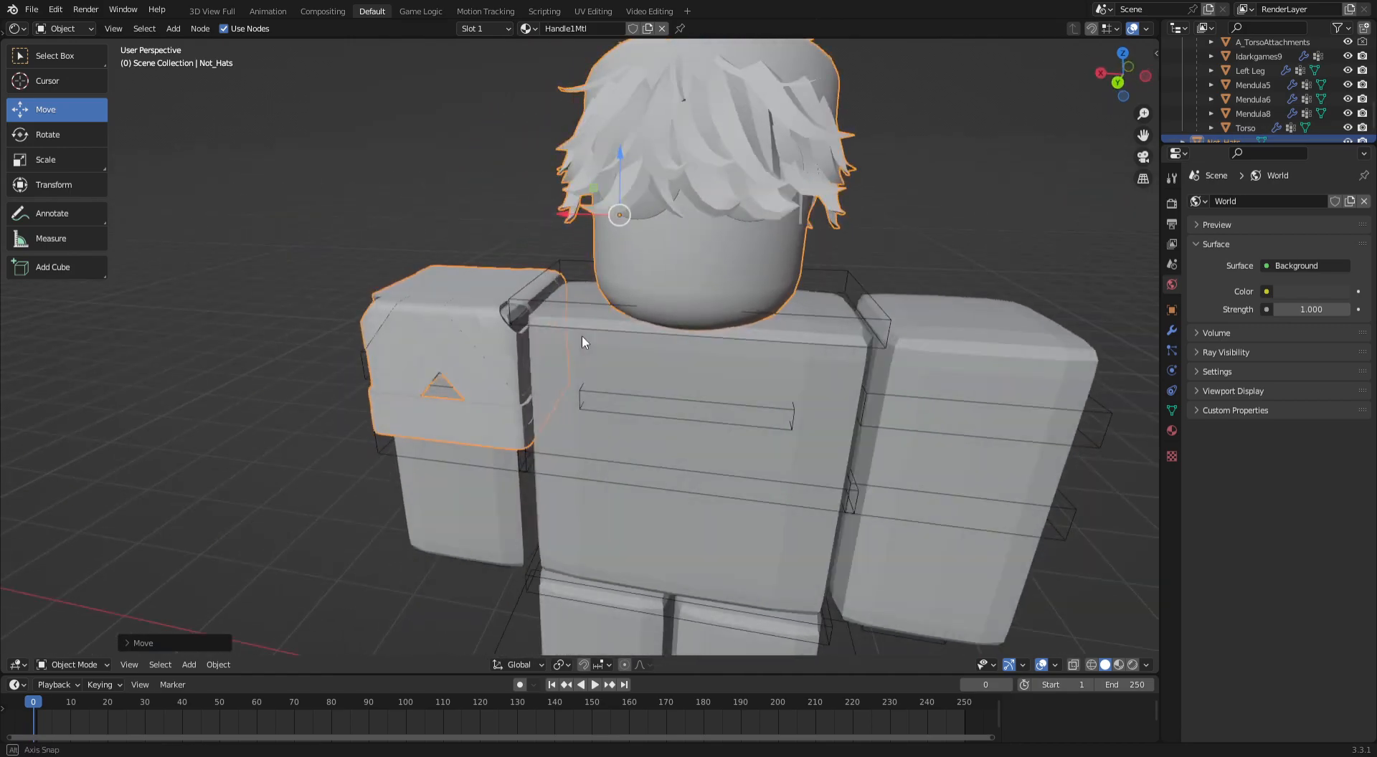
{"action": "left_click", "coordinate": [922, 247]}
{"action": "middle_click_drag", "start_coordinate": [867, 292], "coordinate": [1025, 381]}
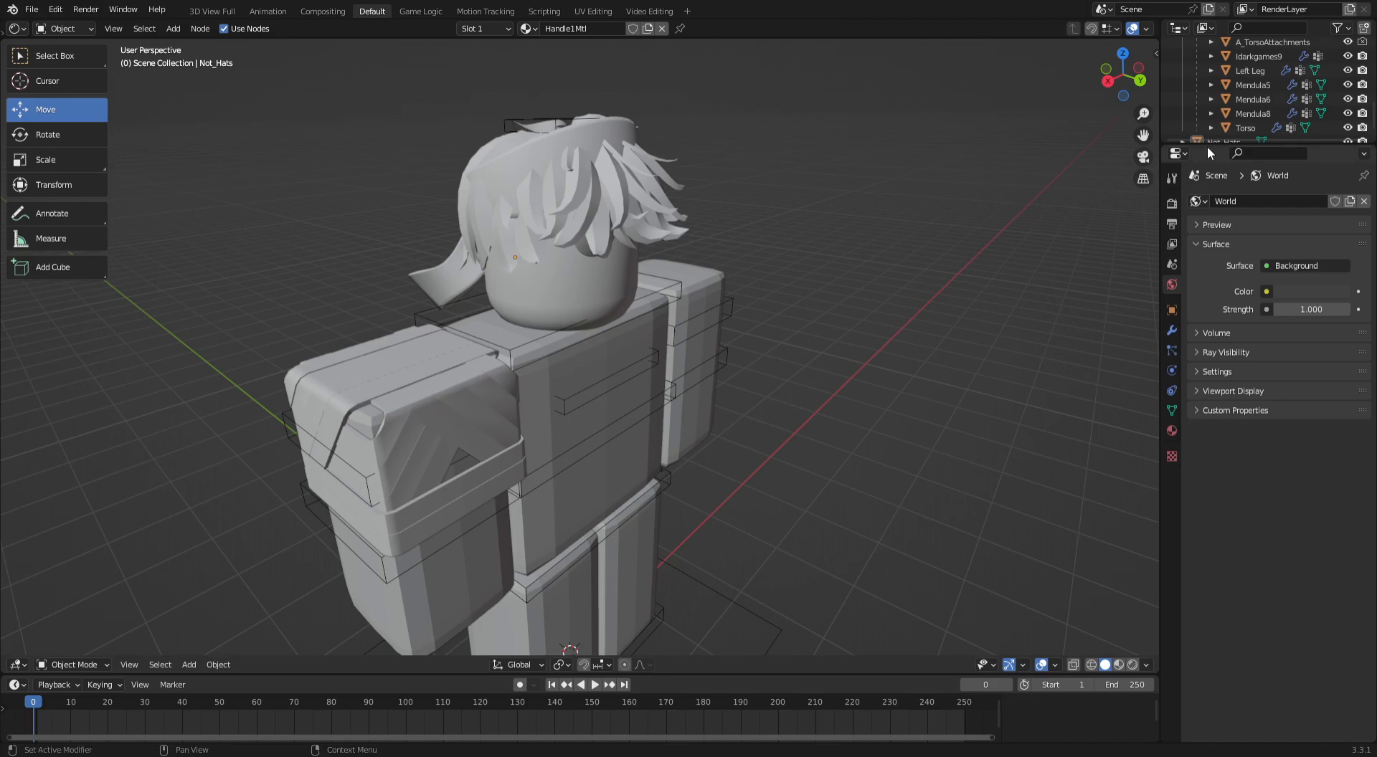
Enlarge the Outliner and parent Not_Hats to A_HeadAttachments with the Object option
{"action": "left_click_drag", "start_coordinate": [1207, 144], "coordinate": [1219, 494]}
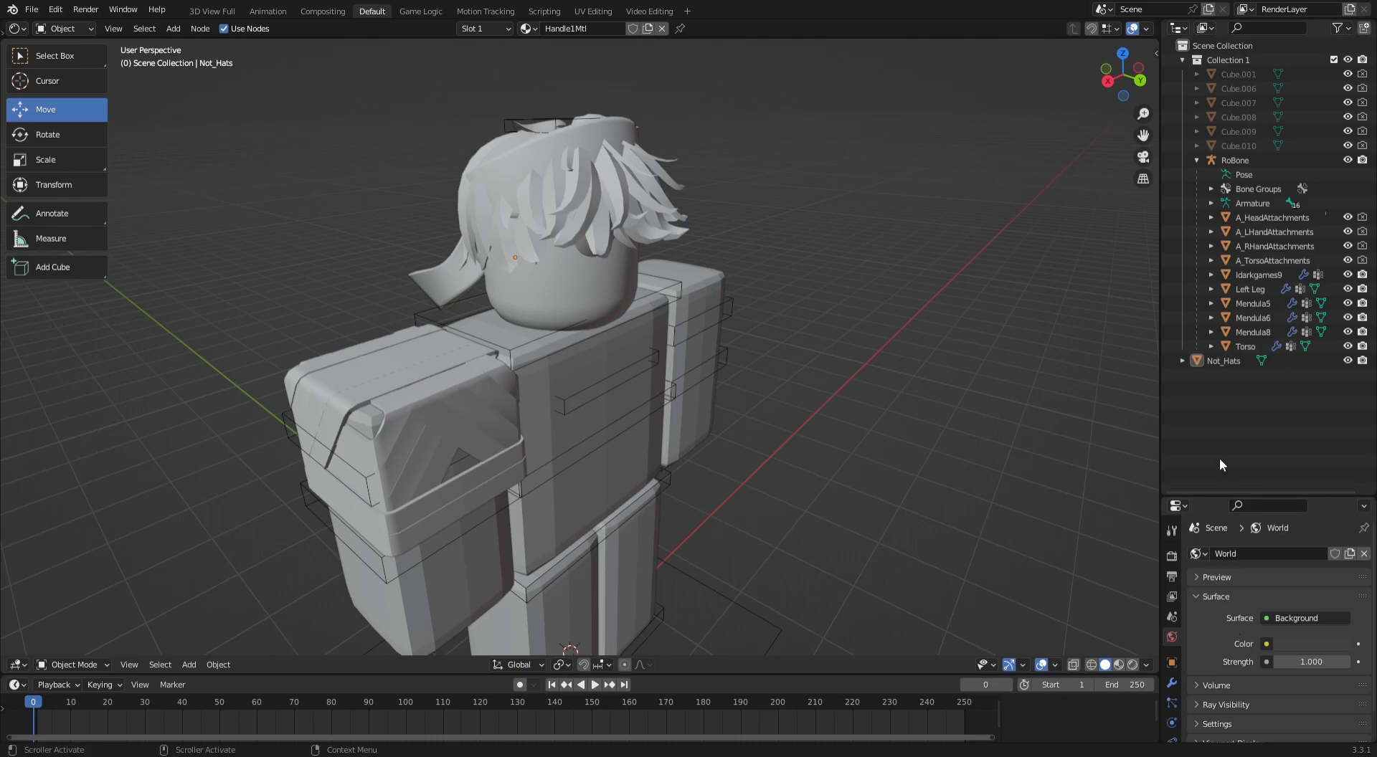
{"action": "left_click", "coordinate": [1227, 362]}
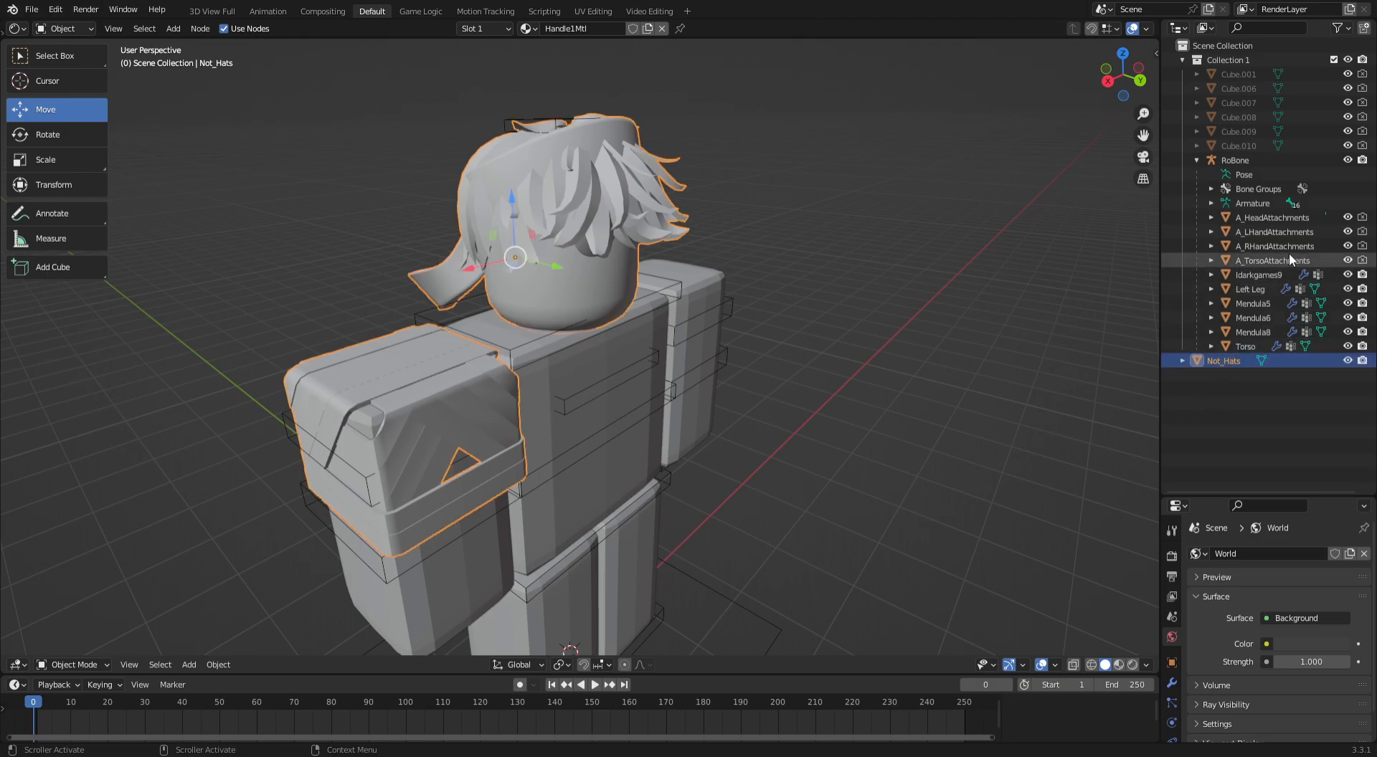
{"action": "left_click", "coordinate": [1274, 216], "text": "ctrl"}
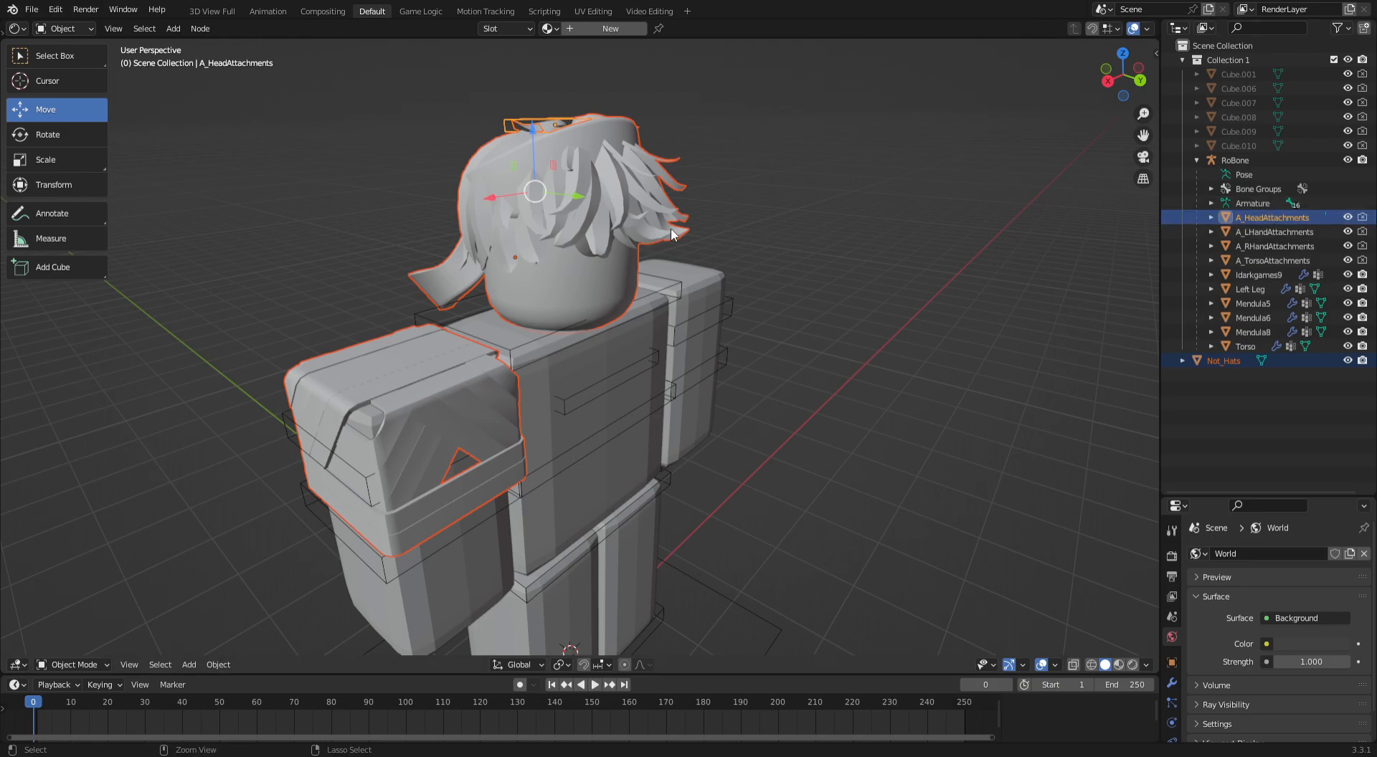
{"action": "key", "text": "ctrl+p"}
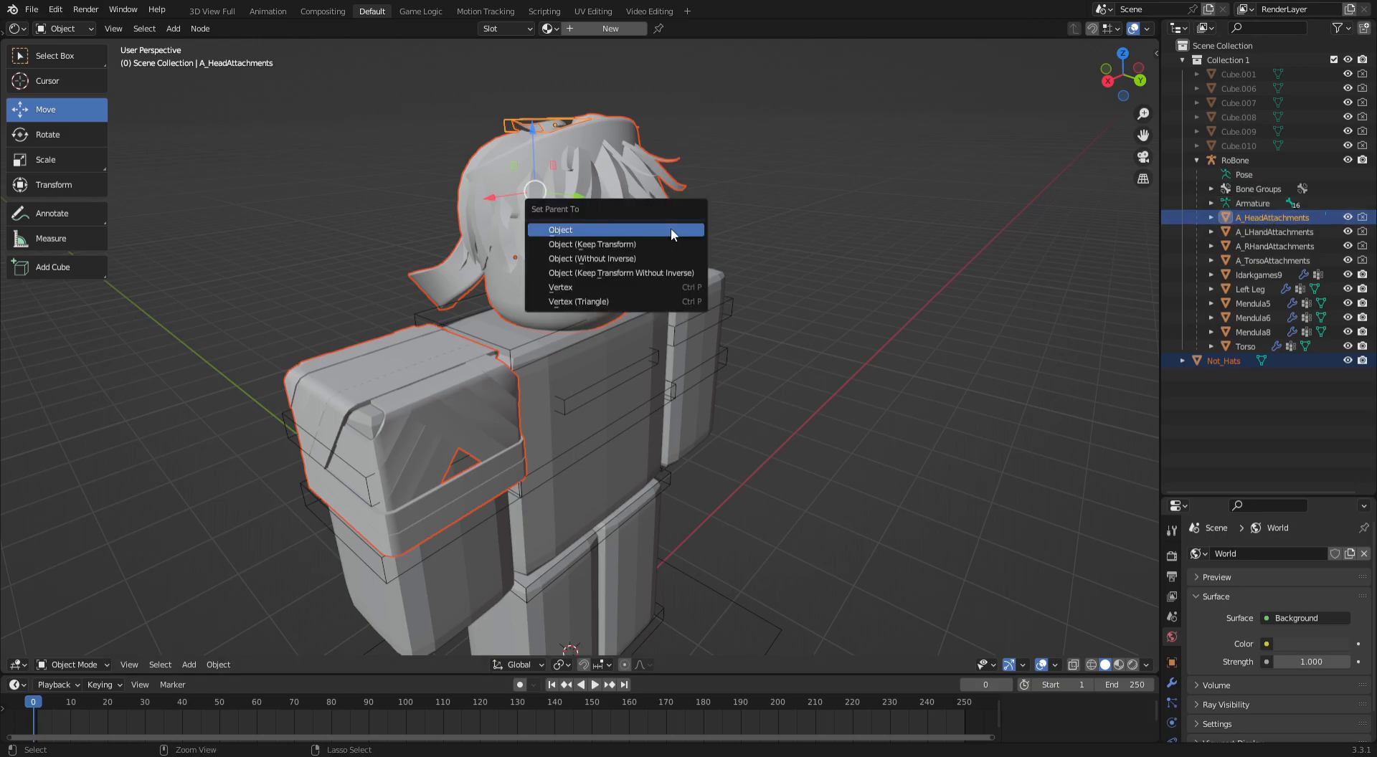
{"action": "left_click", "coordinate": [670, 227]}
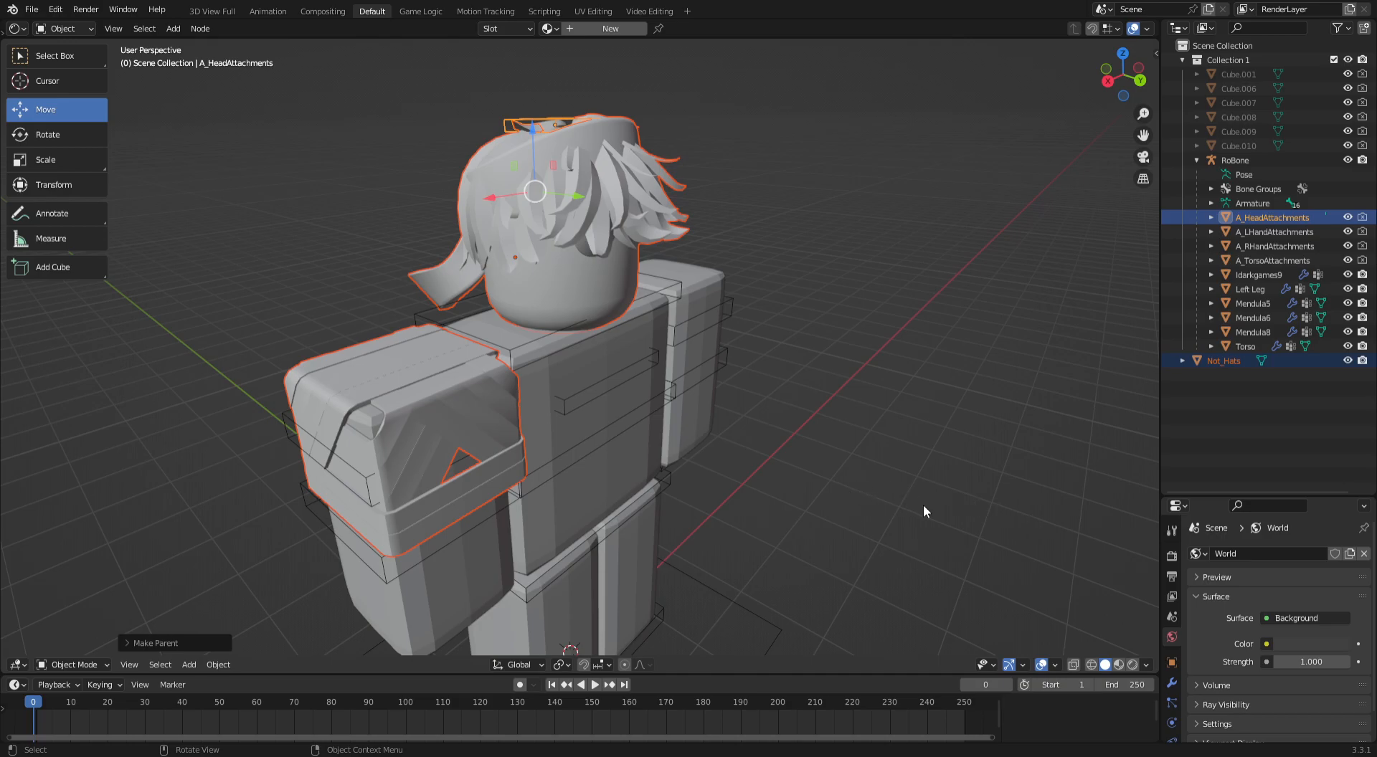
Repeat the Object parenting of Not_Hats to A_HeadAttachments, nest it there in the Outliner and clear the selection
{"action": "left_click", "coordinate": [1193, 407]}
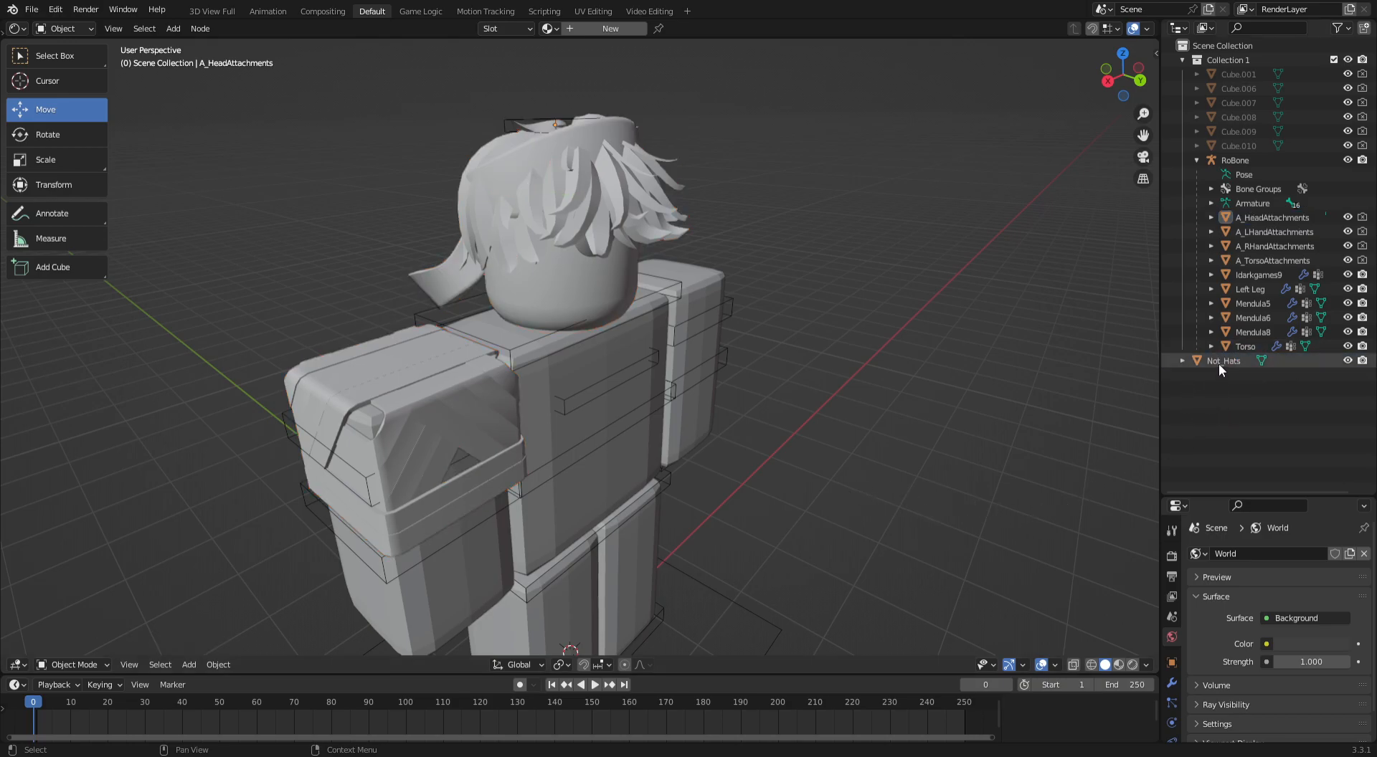
{"action": "left_click", "coordinate": [1219, 363]}
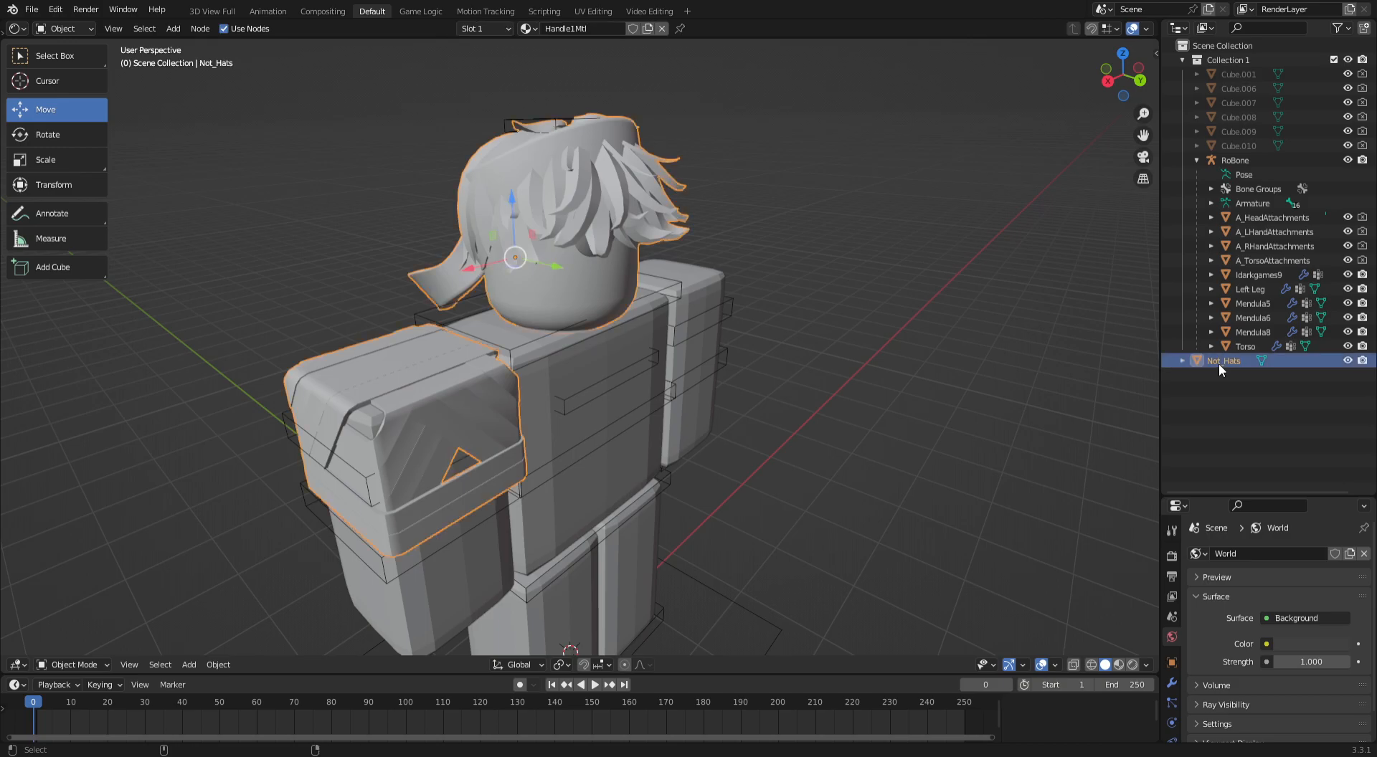
{"action": "left_click", "coordinate": [1249, 218], "text": "ctrl"}
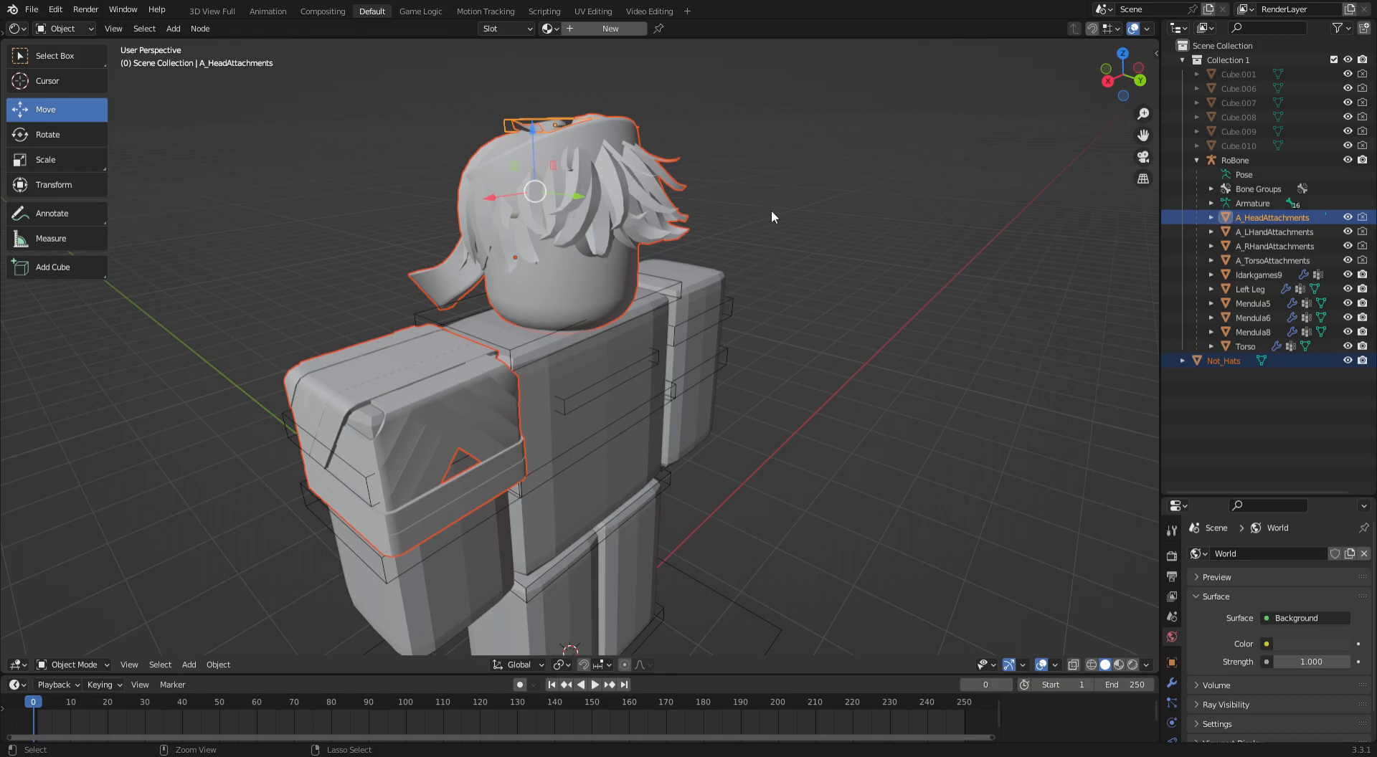
{"action": "key", "text": "ctrl+p"}
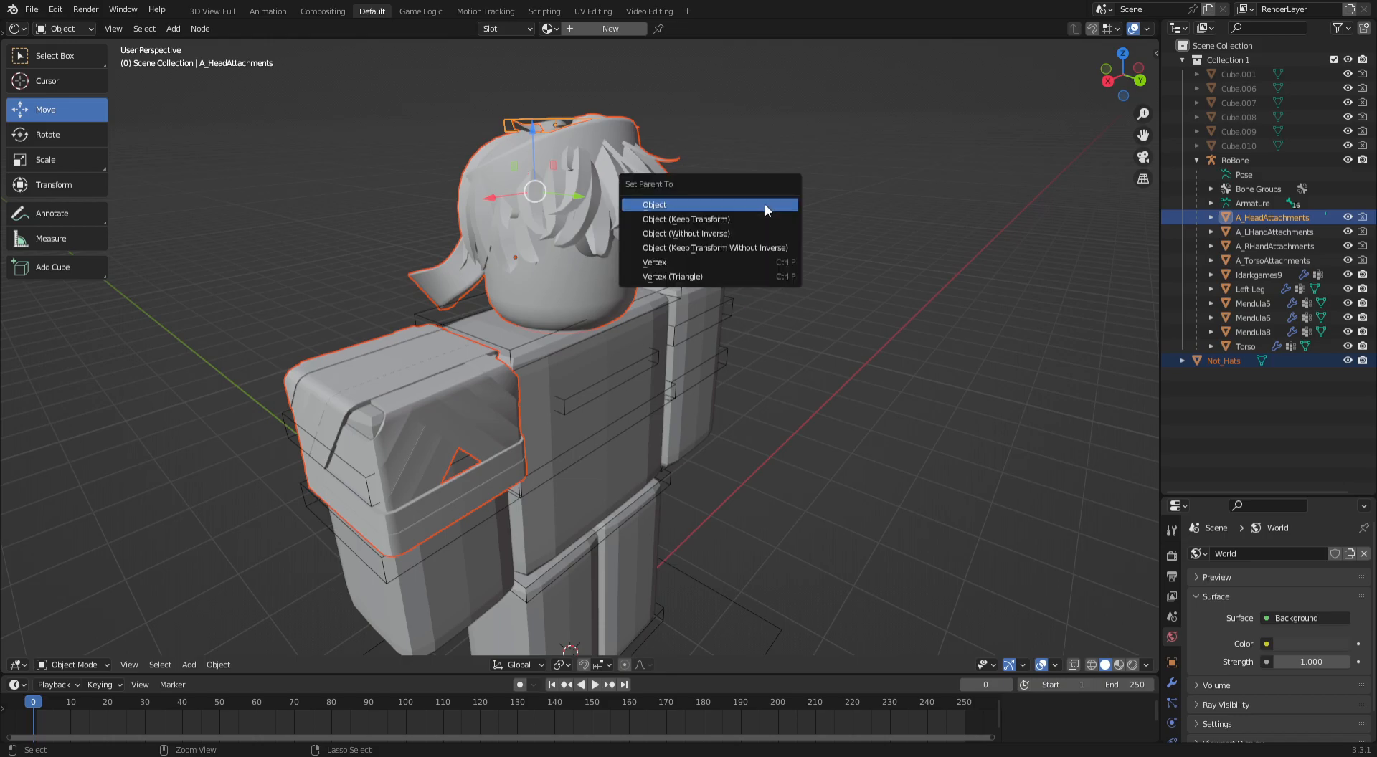
{"action": "left_click", "coordinate": [765, 204]}
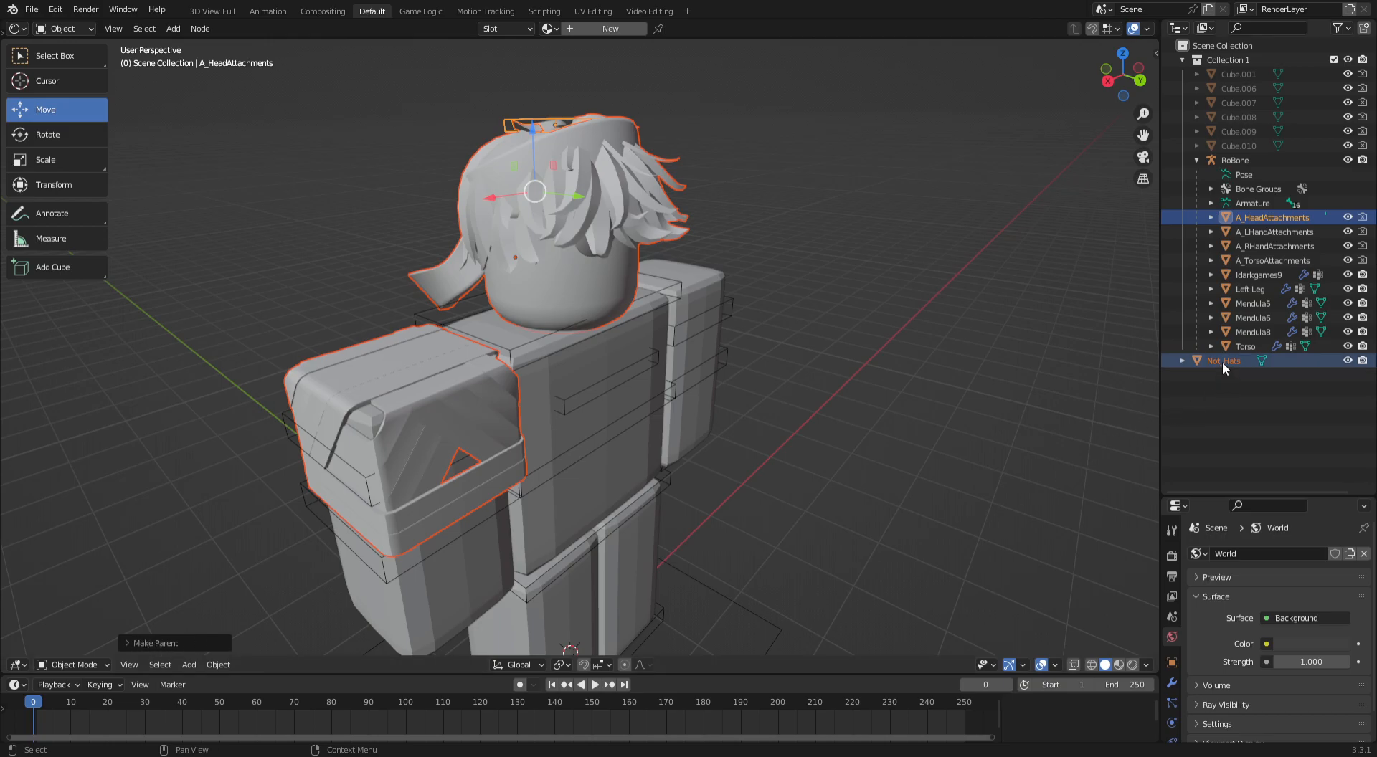
{"action": "left_click_drag", "start_coordinate": [1222, 361], "coordinate": [1245, 217]}
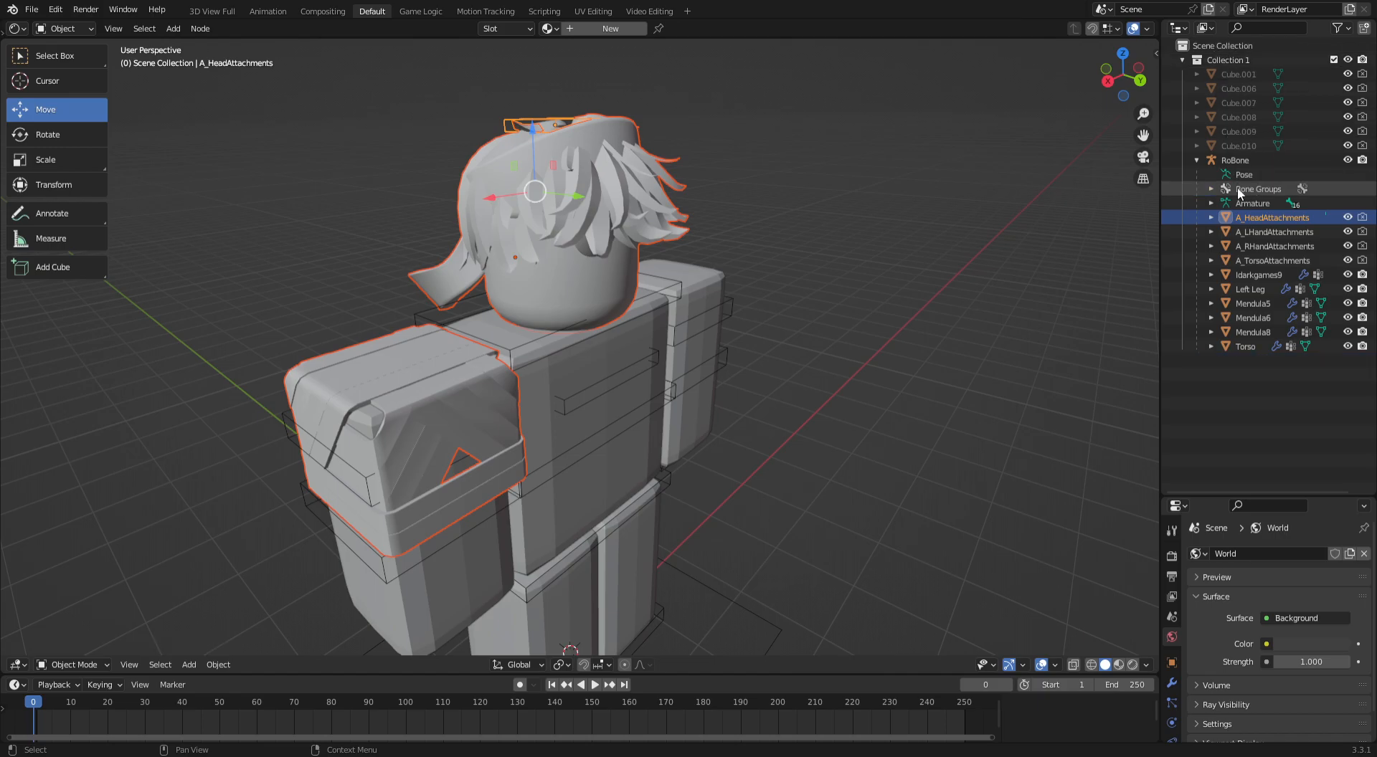
{"action": "left_click", "coordinate": [1042, 320]}
Select the RoBone armature and switch it to Pose Mode
{"action": "middle_click_drag", "start_coordinate": [1043, 320], "coordinate": [758, 355]}
{"action": "left_click", "coordinate": [829, 336]}
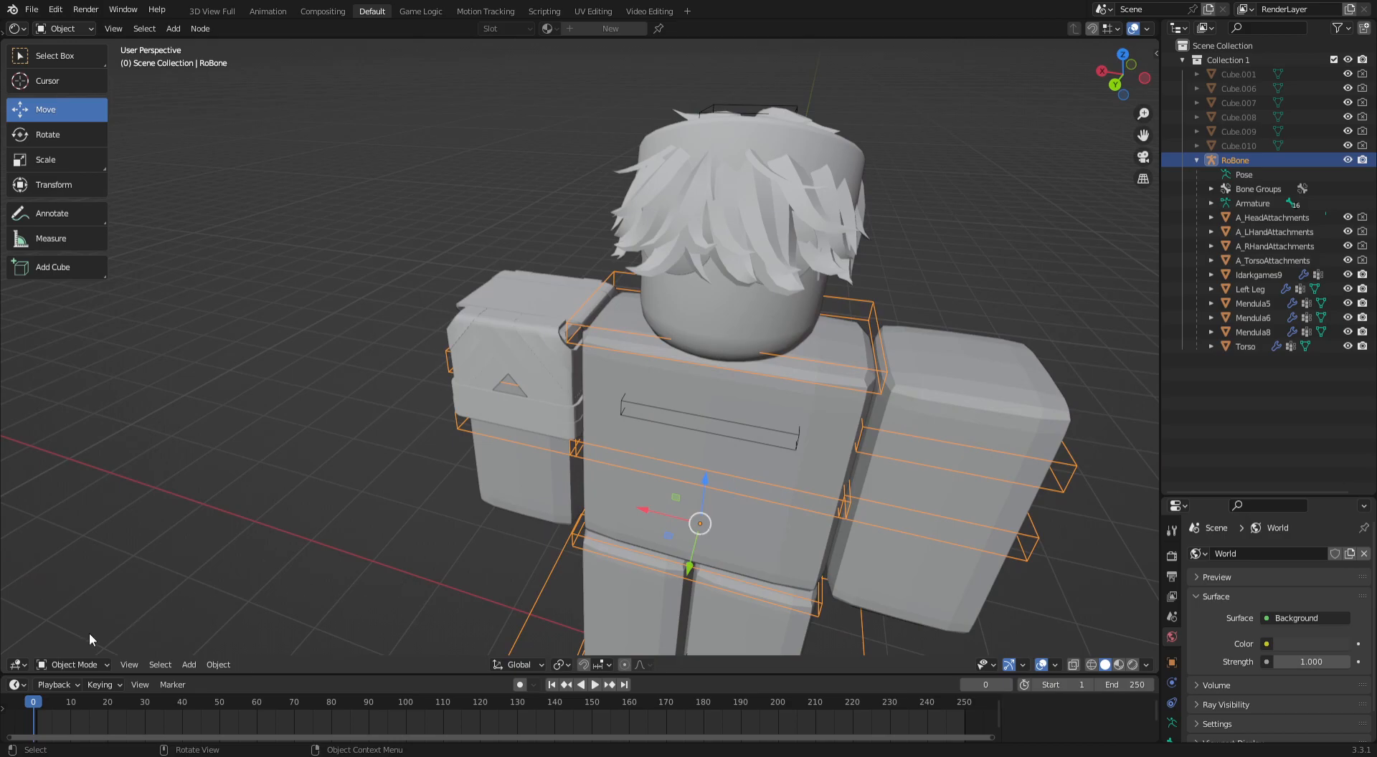
{"action": "left_click", "coordinate": [77, 661]}
{"action": "left_click", "coordinate": [65, 613]}
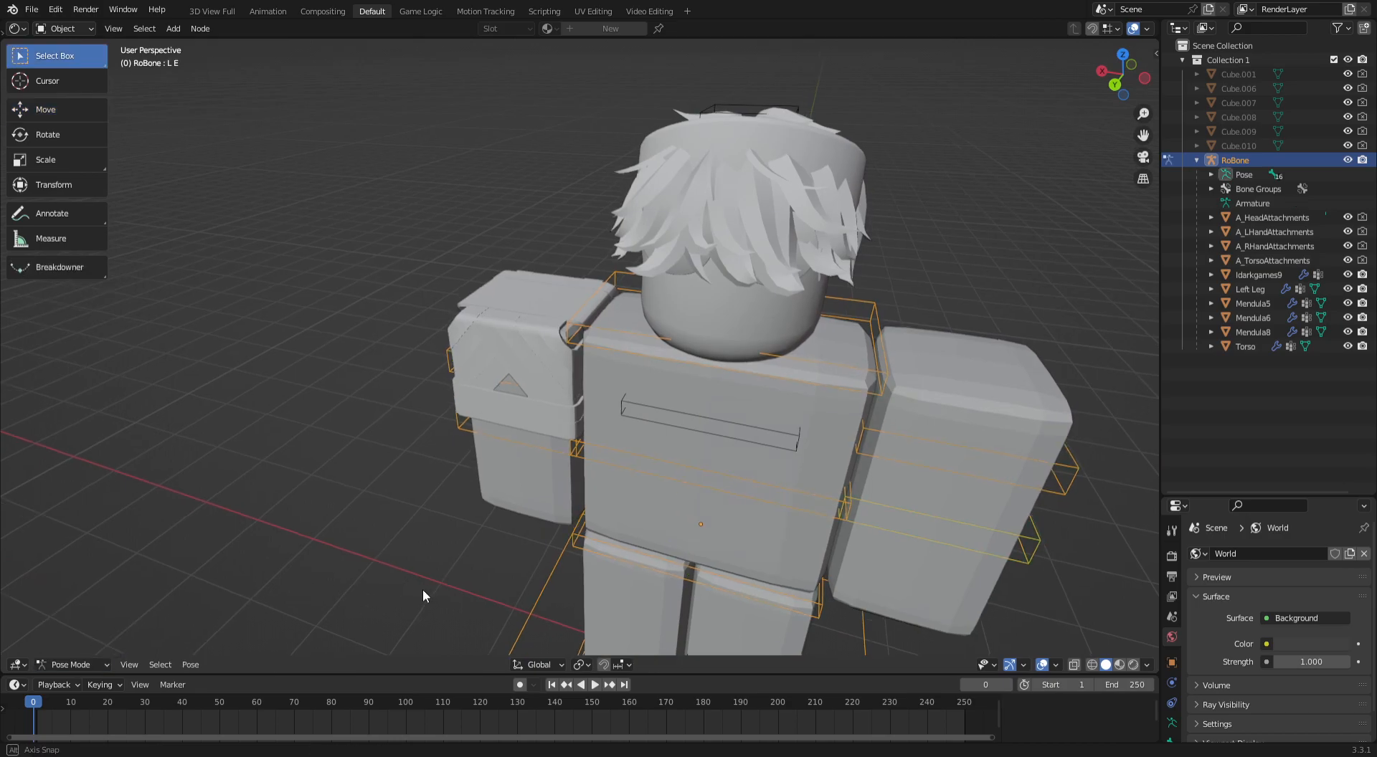
{"action": "middle_click_drag", "start_coordinate": [424, 588], "coordinate": [664, 492]}
Try a slight bone rotation with the Rotate tool and select the upper left arm bone
{"action": "left_click", "coordinate": [851, 432]}
{"action": "middle_click_drag", "start_coordinate": [850, 431], "coordinate": [803, 459]}
{"action": "left_click", "coordinate": [47, 134]}
{"action": "mouse_move", "coordinate": [630, 363]}
{"action": "left_mouse_down"}
{"action": "mouse_move", "coordinate": [610, 362]}
{"action": "mouse_move", "coordinate": [654, 357]}
{"action": "mouse_move", "coordinate": [606, 360]}
{"action": "mouse_move", "coordinate": [653, 351]}
{"action": "mouse_move", "coordinate": [630, 357]}
{"action": "left_mouse_up"}
{"action": "middle_click_drag", "start_coordinate": [633, 403], "coordinate": [542, 358]}
{"action": "middle_click_drag", "start_coordinate": [418, 375], "coordinate": [497, 326]}
{"action": "left_click", "coordinate": [854, 301]}
{"action": "middle_click_drag", "start_coordinate": [889, 399], "coordinate": [736, 403]}
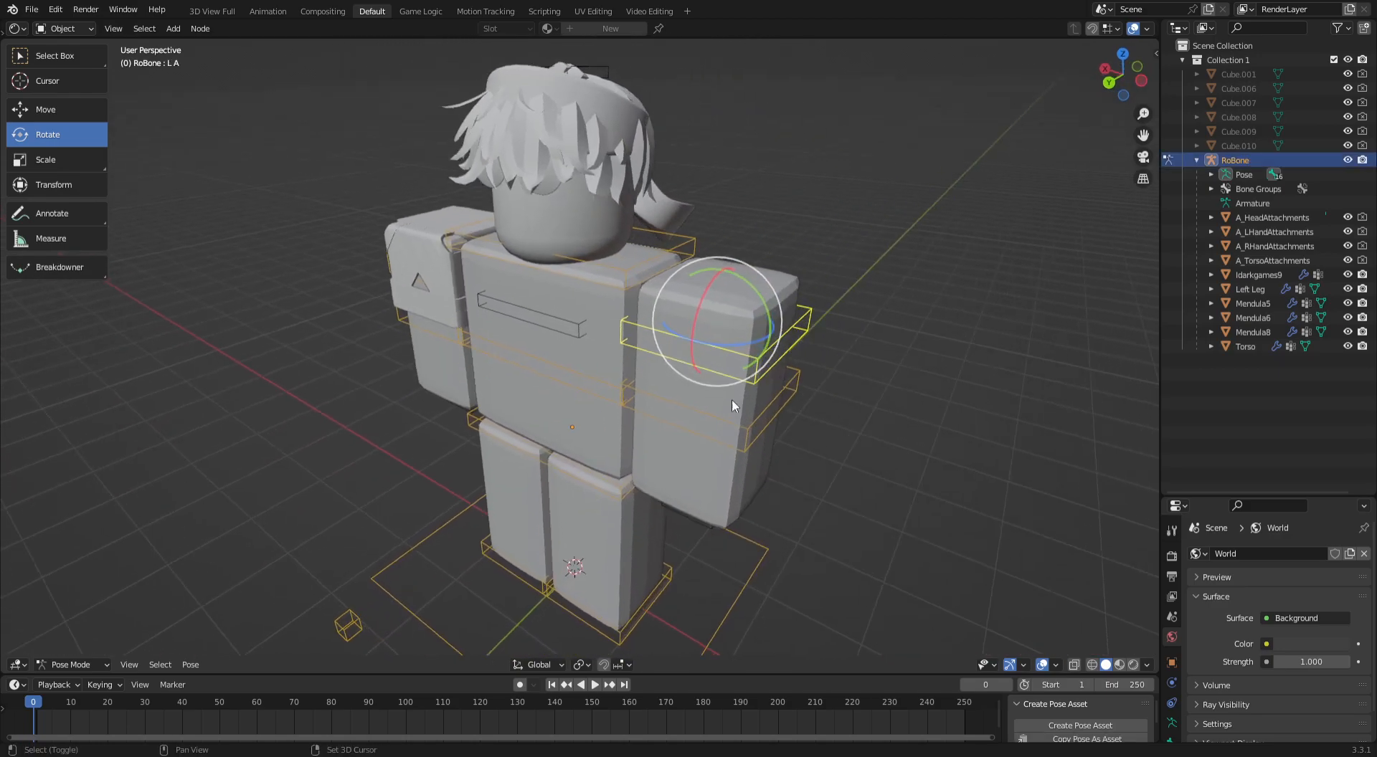
Raise the right and left foot bones with the Move tool to bend both legs
{"action": "left_click", "coordinate": [557, 473]}
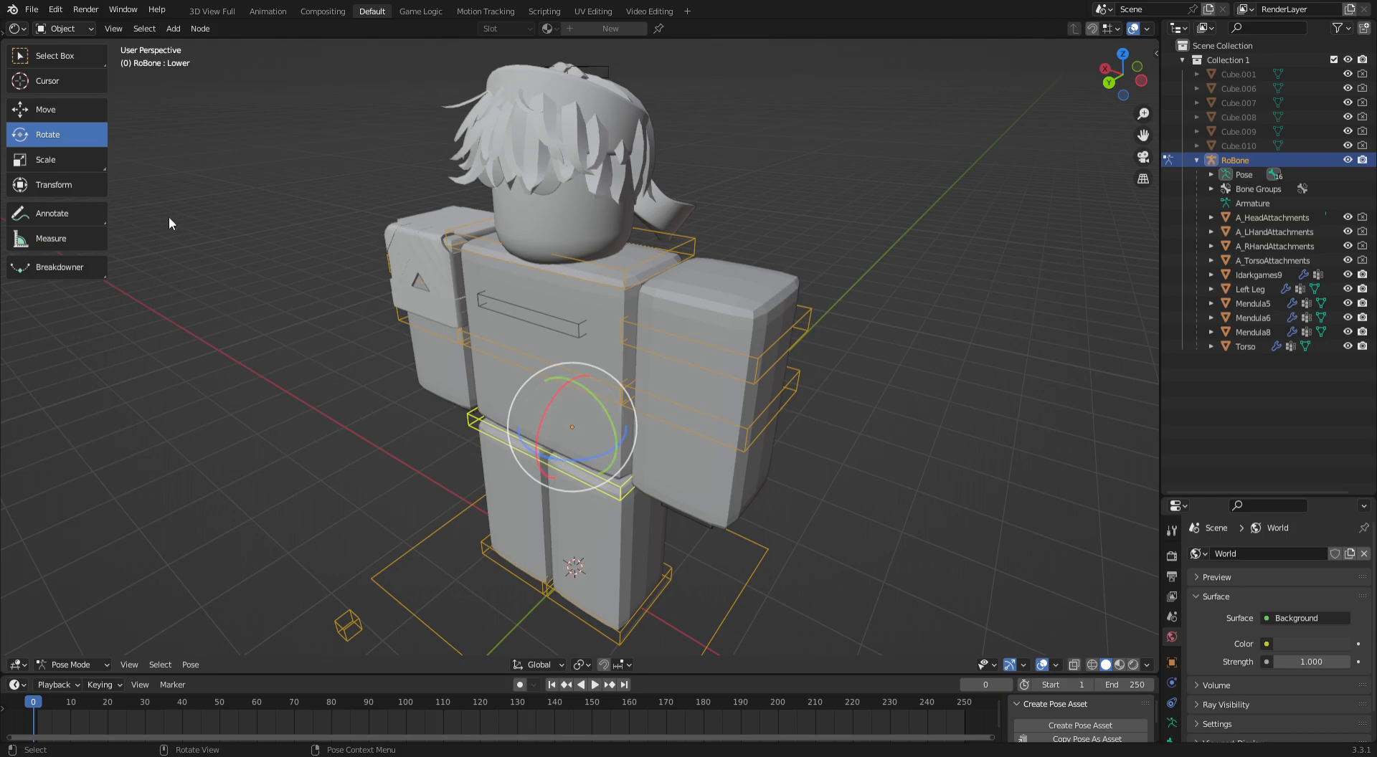
{"action": "left_click", "coordinate": [53, 109]}
{"action": "left_click", "coordinate": [518, 531]}
{"action": "key", "text": "g"}
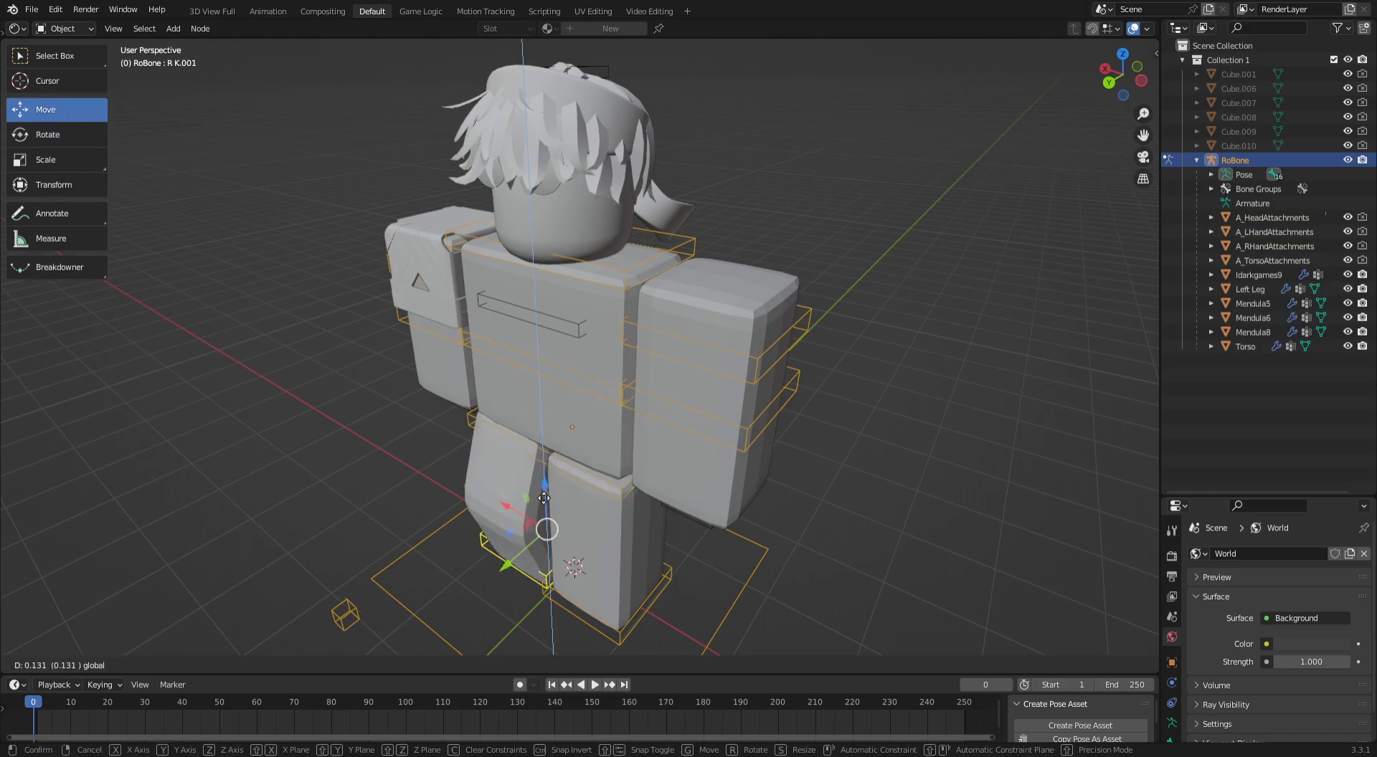
{"action": "left_click", "coordinate": [545, 545]}
{"action": "middle_click_drag", "start_coordinate": [545, 545], "coordinate": [379, 567]}
{"action": "left_click", "coordinate": [606, 545]}
Move the left knee's control bone sideways in front of the rig and check the leg pose
{"action": "left_click", "coordinate": [351, 618]}
{"action": "left_click_drag", "start_coordinate": [359, 614], "coordinate": [423, 611]}
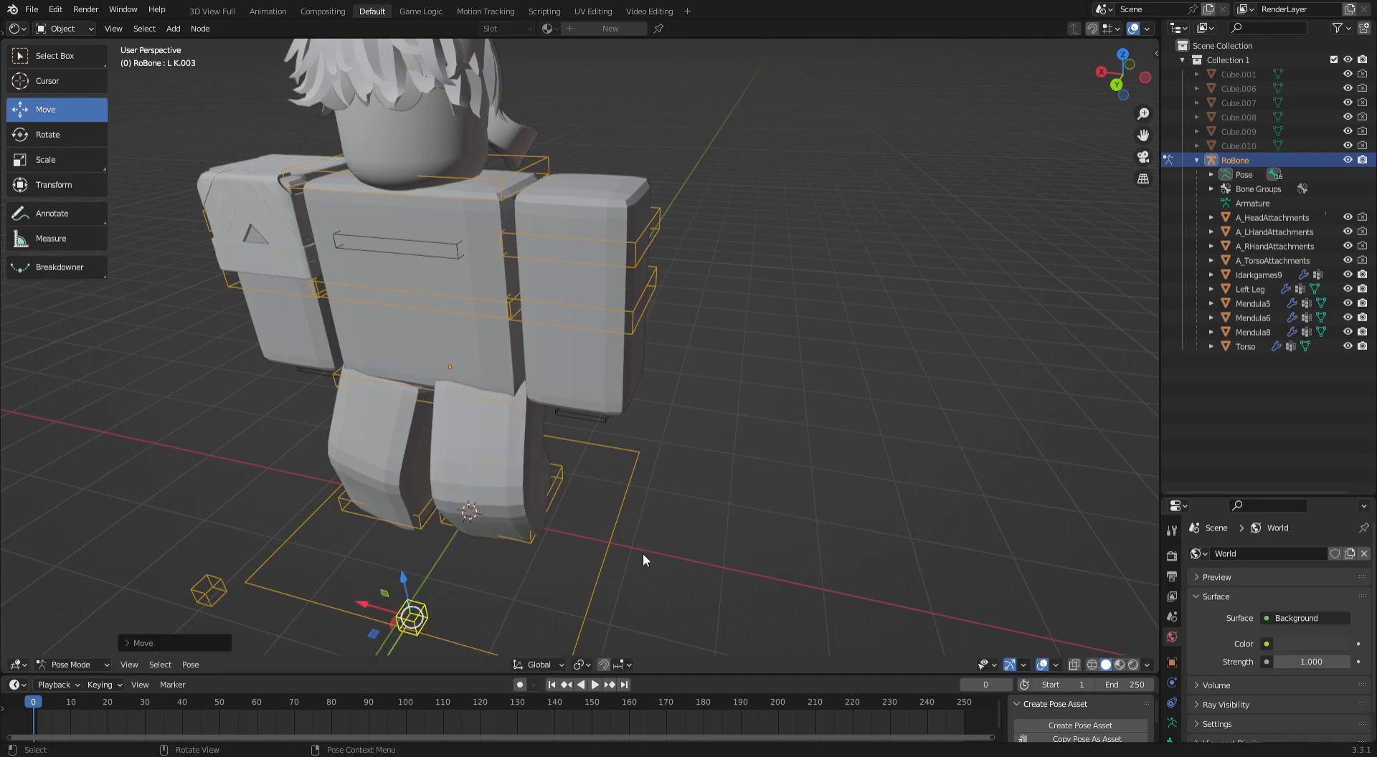
{"action": "middle_click_drag", "start_coordinate": [809, 518], "coordinate": [515, 389]}
{"action": "left_click", "coordinate": [622, 274]}
{"action": "middle_click_drag", "start_coordinate": [622, 274], "coordinate": [551, 341]}
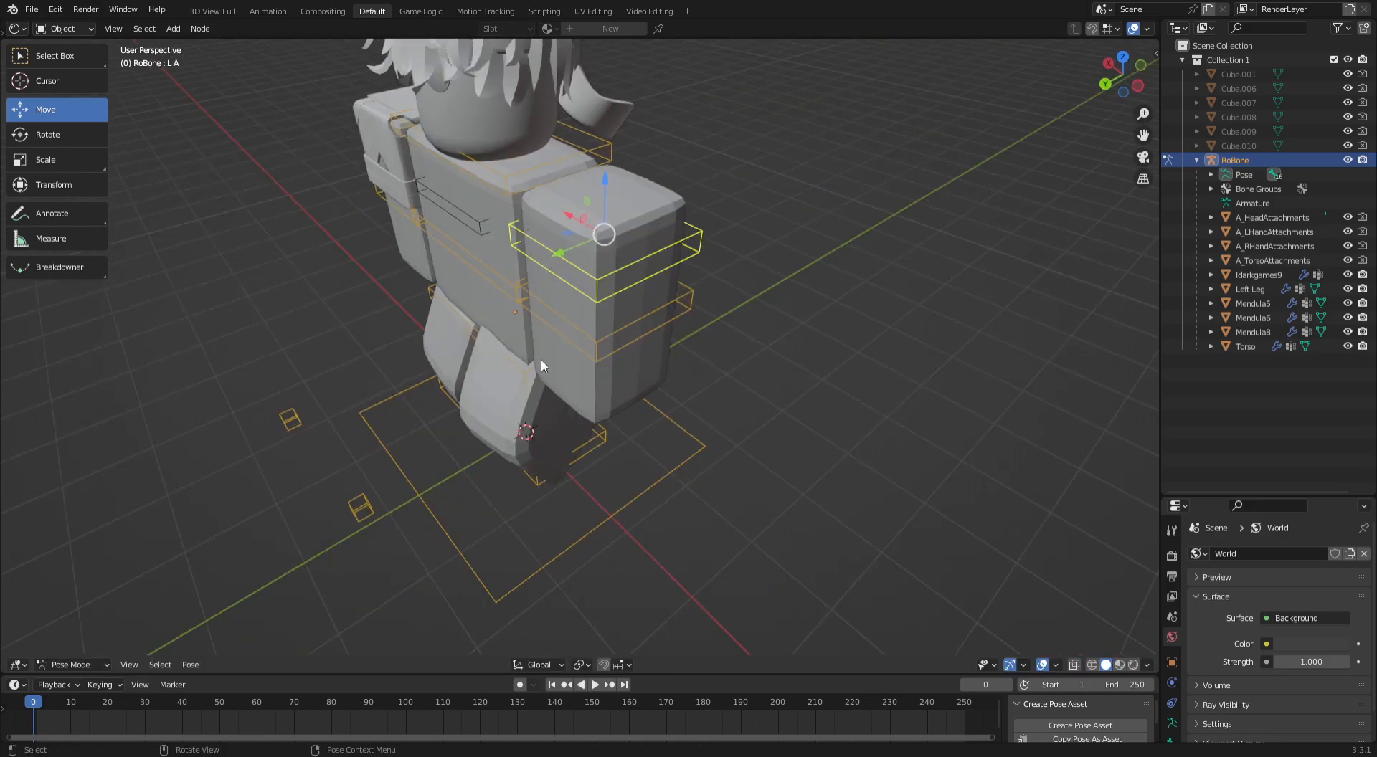
{"action": "middle_click_drag", "start_coordinate": [559, 454], "coordinate": [523, 440]}
{"action": "left_click_drag", "start_coordinate": [523, 441], "coordinate": [561, 458]}
{"action": "middle_click_drag", "start_coordinate": [583, 446], "coordinate": [644, 426]}
{"action": "scroll", "coordinate": [681, 505], "scroll_direction": "down", "scroll_amount": 3}
Rotate the left arm's bones to swing the arm outward and bend its elbow
{"action": "left_click", "coordinate": [628, 369]}
{"action": "middle_click_drag", "start_coordinate": [682, 364], "coordinate": [165, 196]}
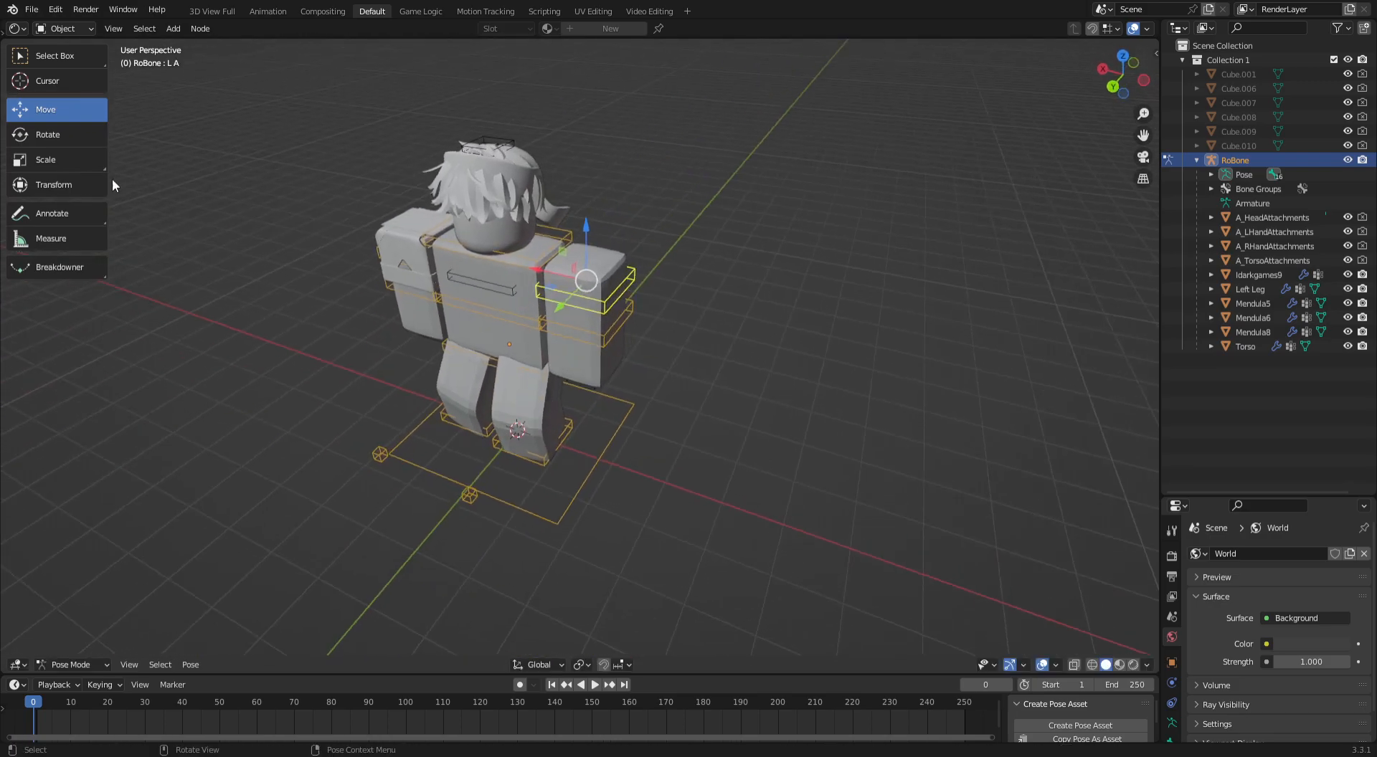
{"action": "left_click", "coordinate": [53, 127]}
{"action": "left_click_drag", "start_coordinate": [614, 301], "coordinate": [742, 349]}
{"action": "middle_click_drag", "start_coordinate": [700, 262], "coordinate": [512, 266]}
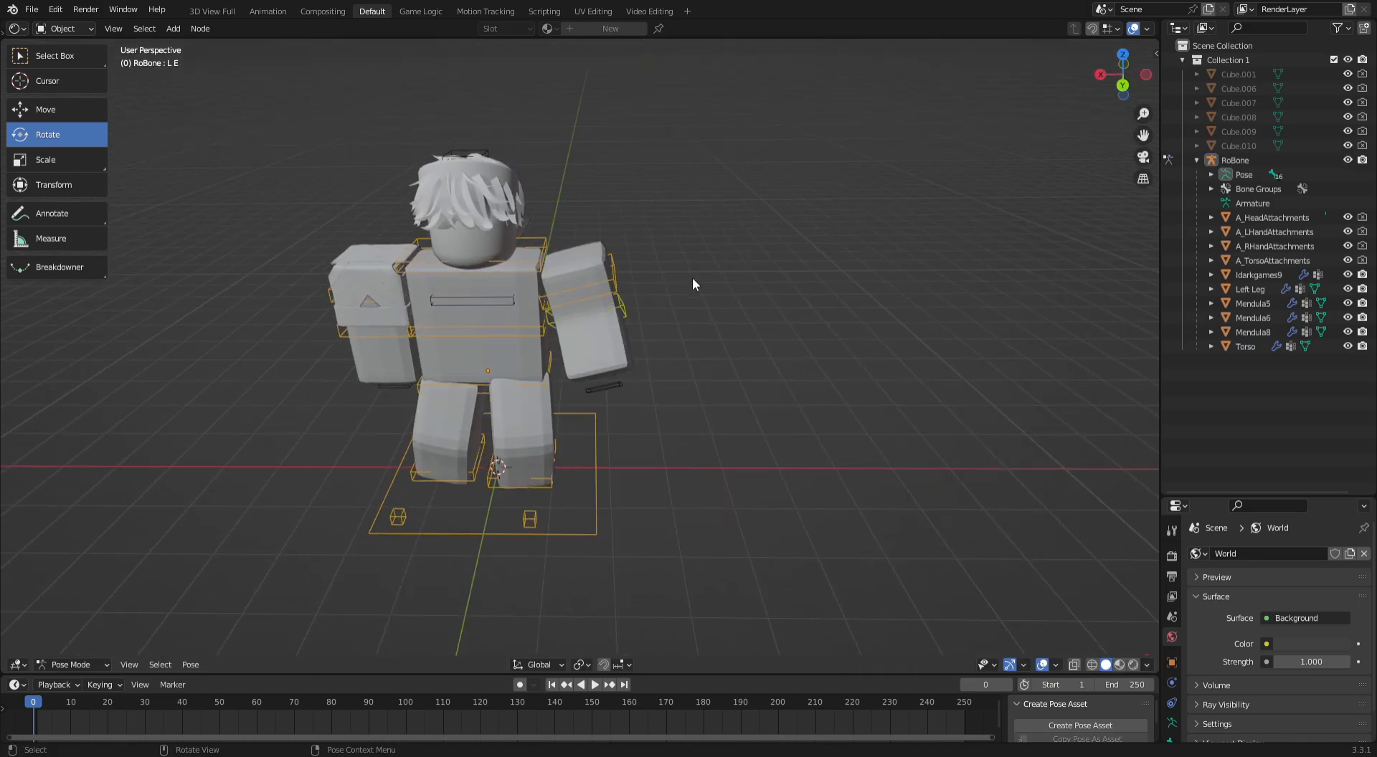
{"action": "middle_click_drag", "start_coordinate": [685, 280], "coordinate": [653, 309]}
{"action": "middle_click_drag", "start_coordinate": [1116, 195], "coordinate": [614, 299]}
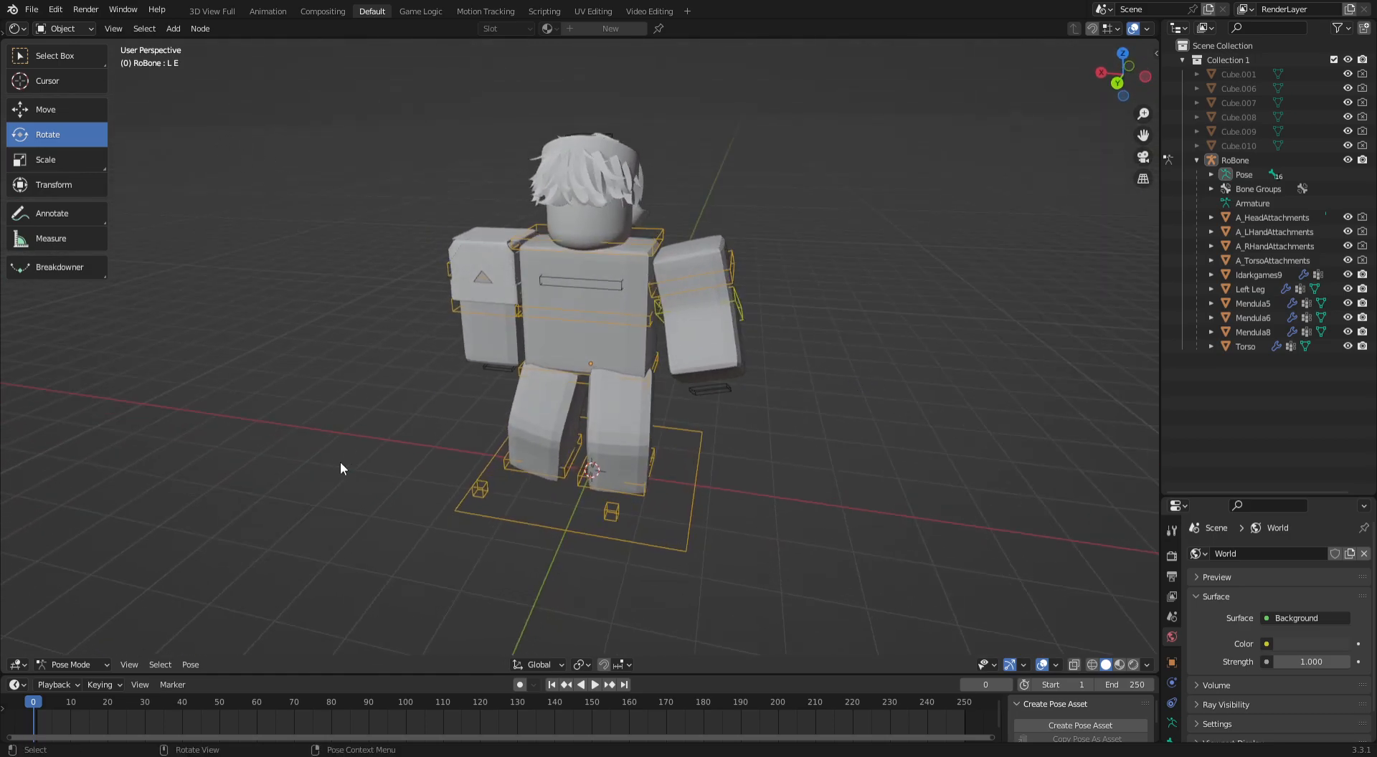
Return to Object Mode and add a camera to the scene
{"action": "left_click", "coordinate": [93, 665]}
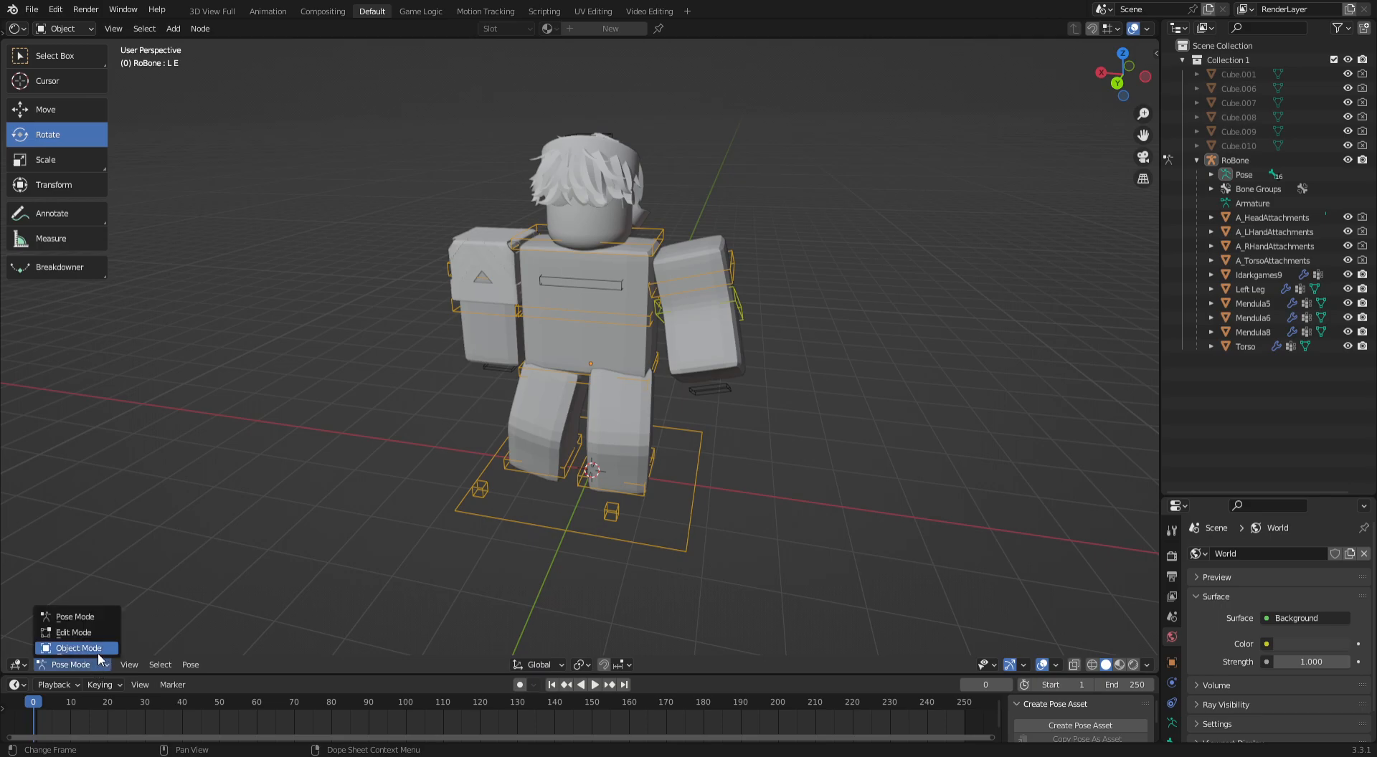
{"action": "left_click", "coordinate": [89, 649]}
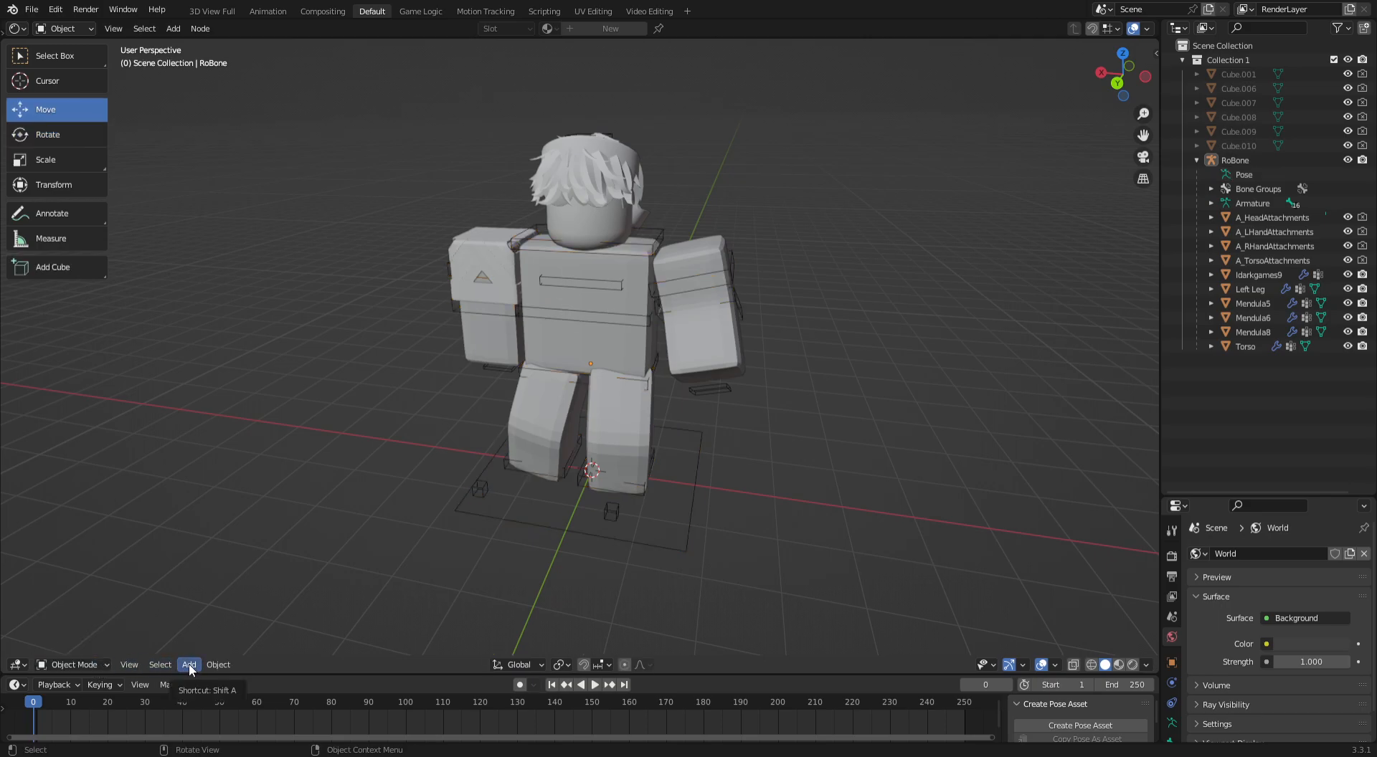
{"action": "left_click", "coordinate": [190, 667]}
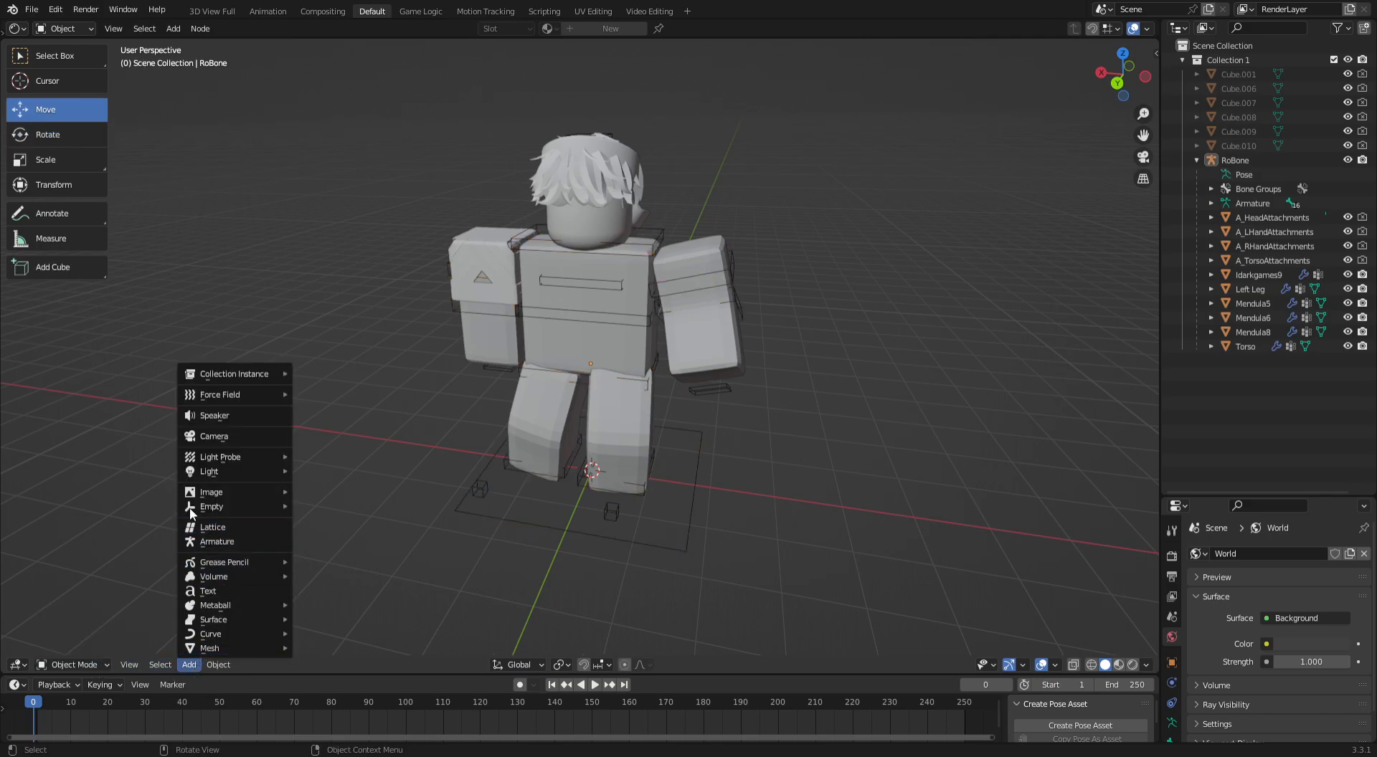
{"action": "left_click", "coordinate": [214, 436]}
{"action": "middle_click_drag", "start_coordinate": [199, 442], "coordinate": [416, 527]}
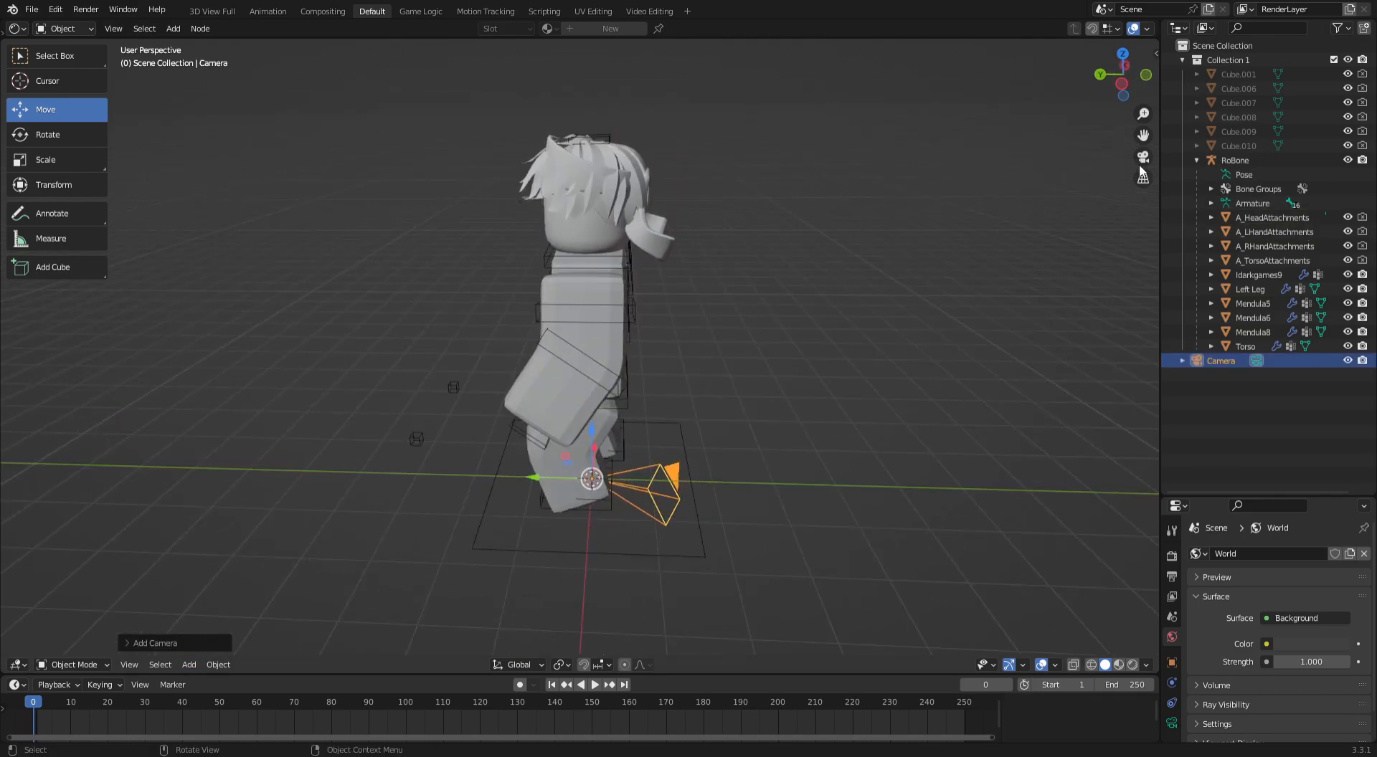
Move the camera along the Y axis to a spot well in front of the rig and check its view
{"action": "left_click_drag", "start_coordinate": [546, 475], "coordinate": [15, 465]}
{"action": "middle_click_drag", "start_coordinate": [776, 408], "coordinate": [852, 333]}
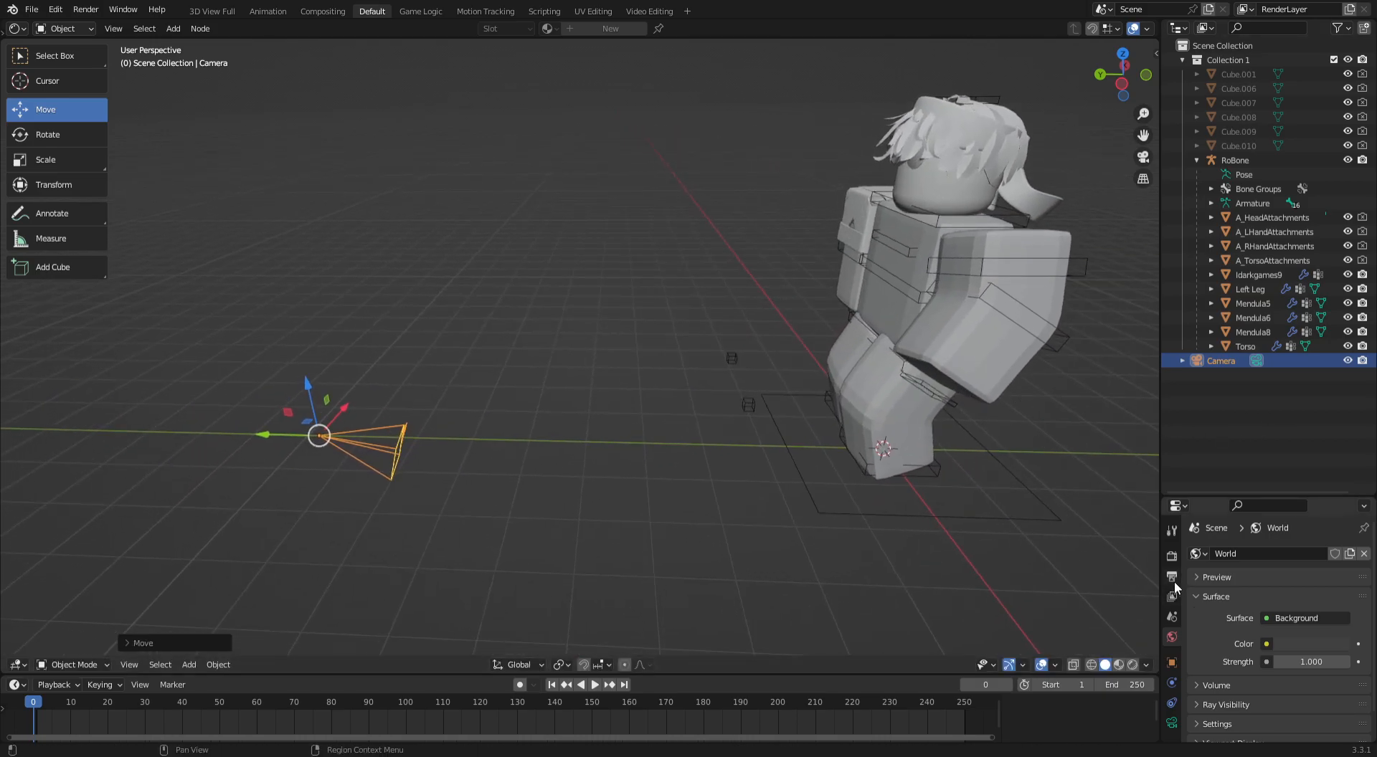
{"action": "middle_click_drag", "start_coordinate": [1021, 553], "coordinate": [1173, 272]}
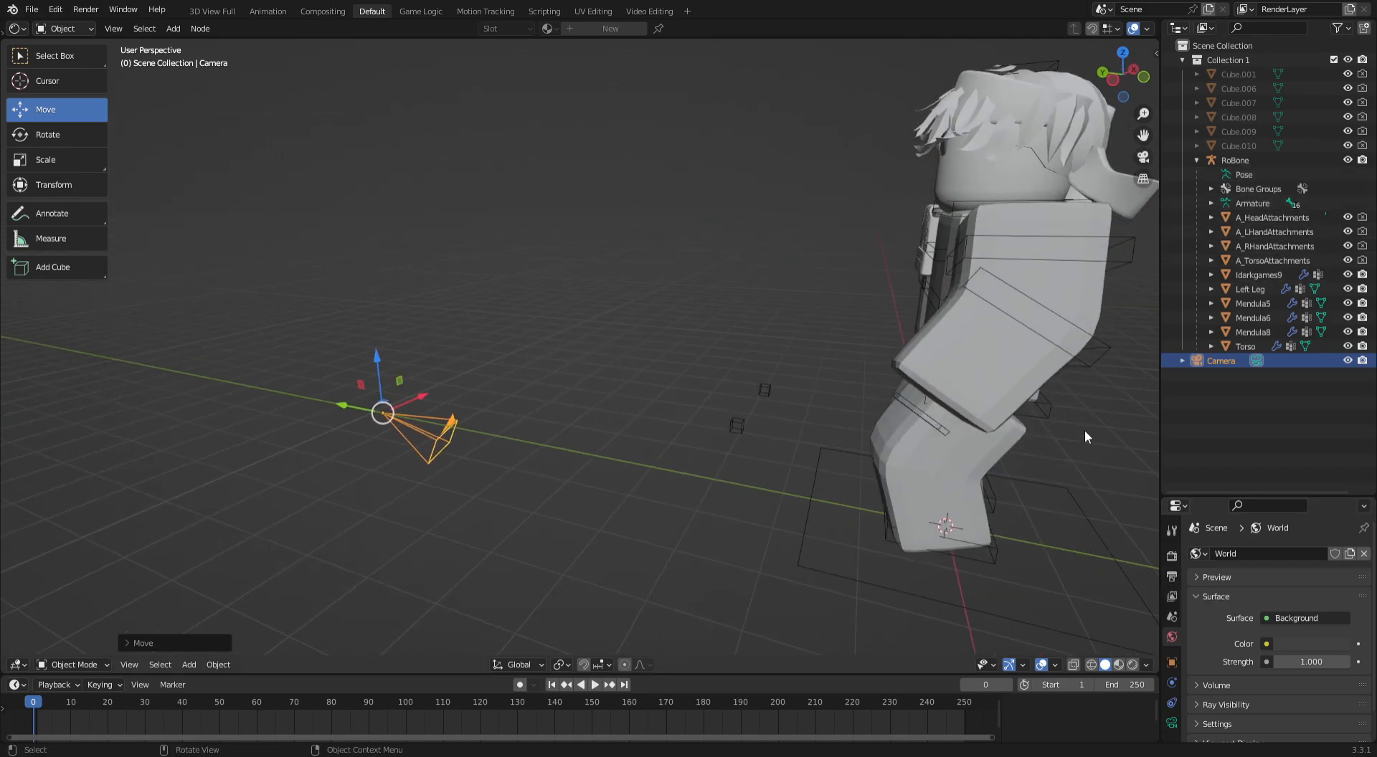
{"action": "left_click", "coordinate": [1143, 157]}
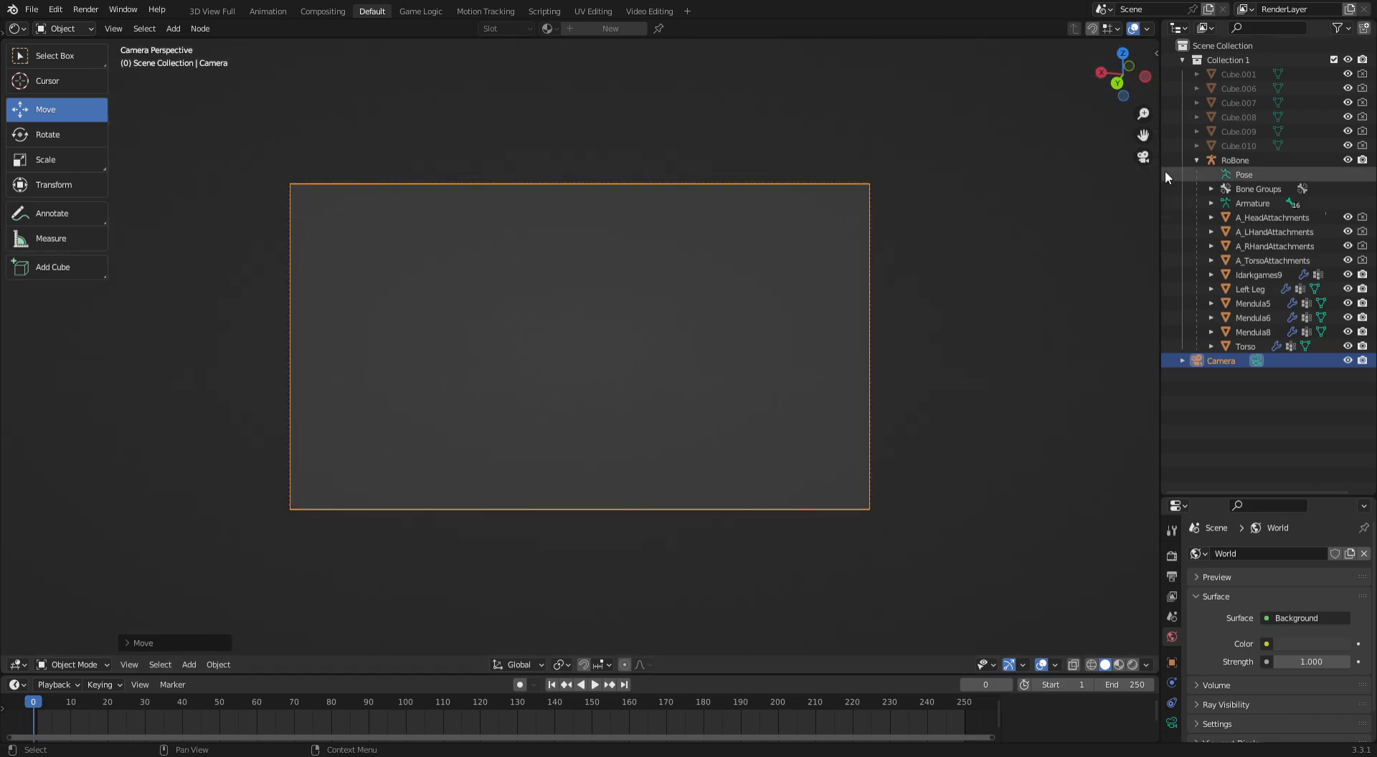
{"action": "left_click", "coordinate": [1143, 157]}
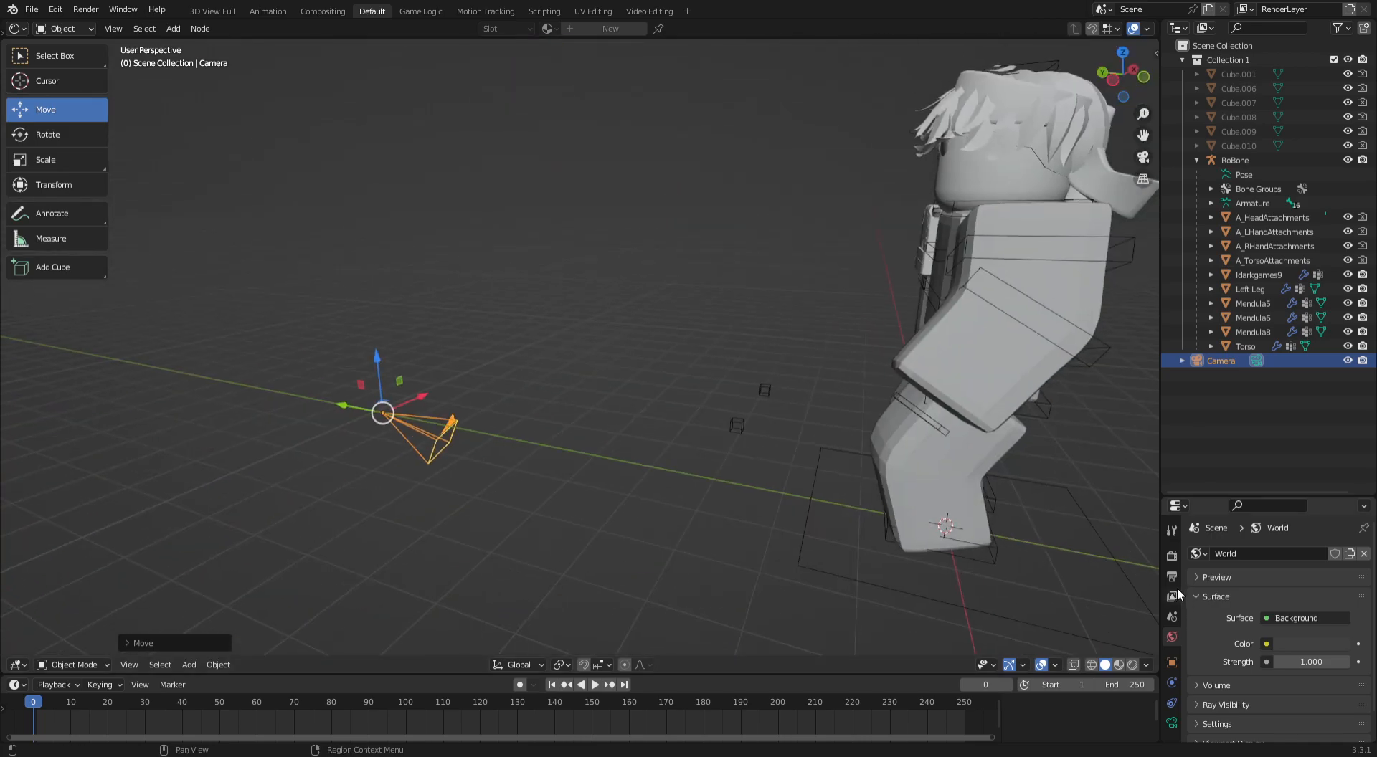
Set the output resolution's X value to 1080 px for a square frame
{"action": "left_click_drag", "start_coordinate": [1209, 495], "coordinate": [1234, 31]}
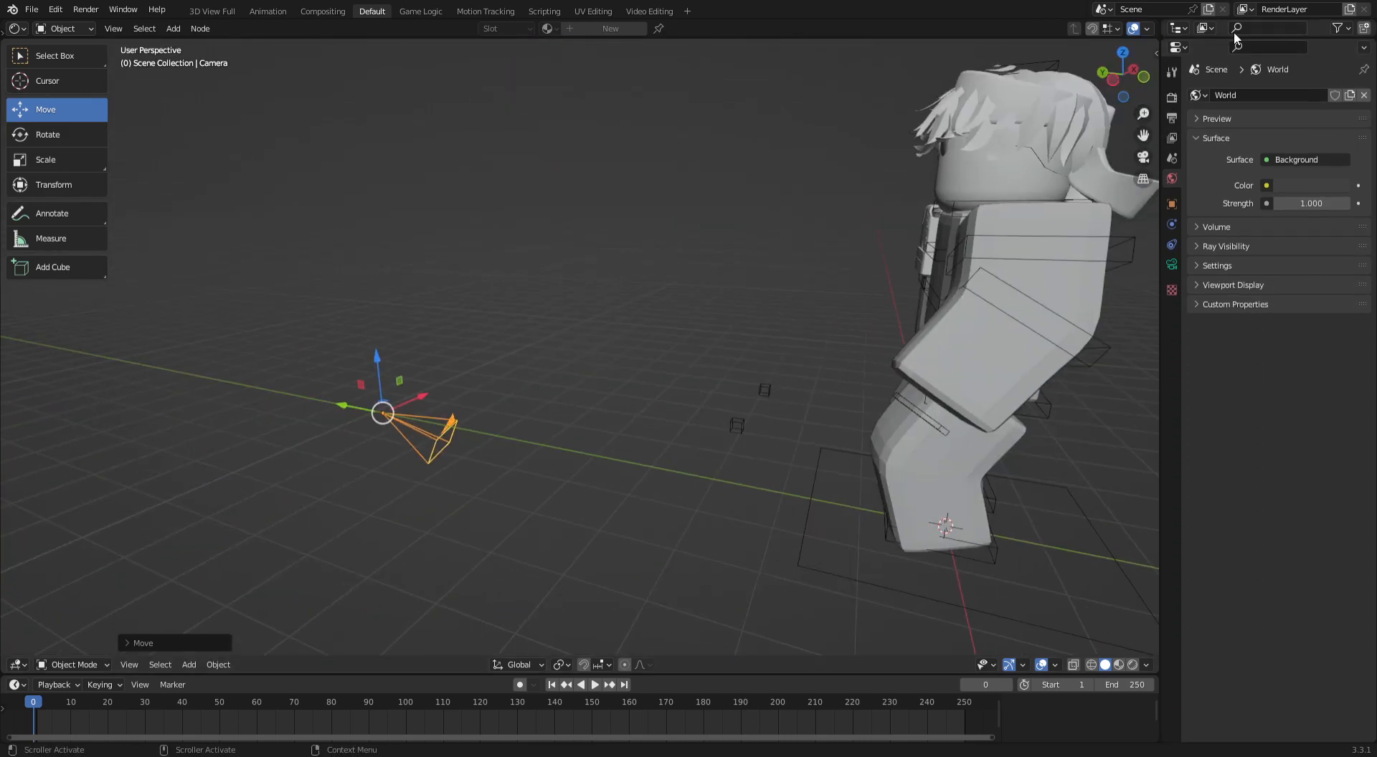
{"action": "left_click", "coordinate": [1173, 124]}
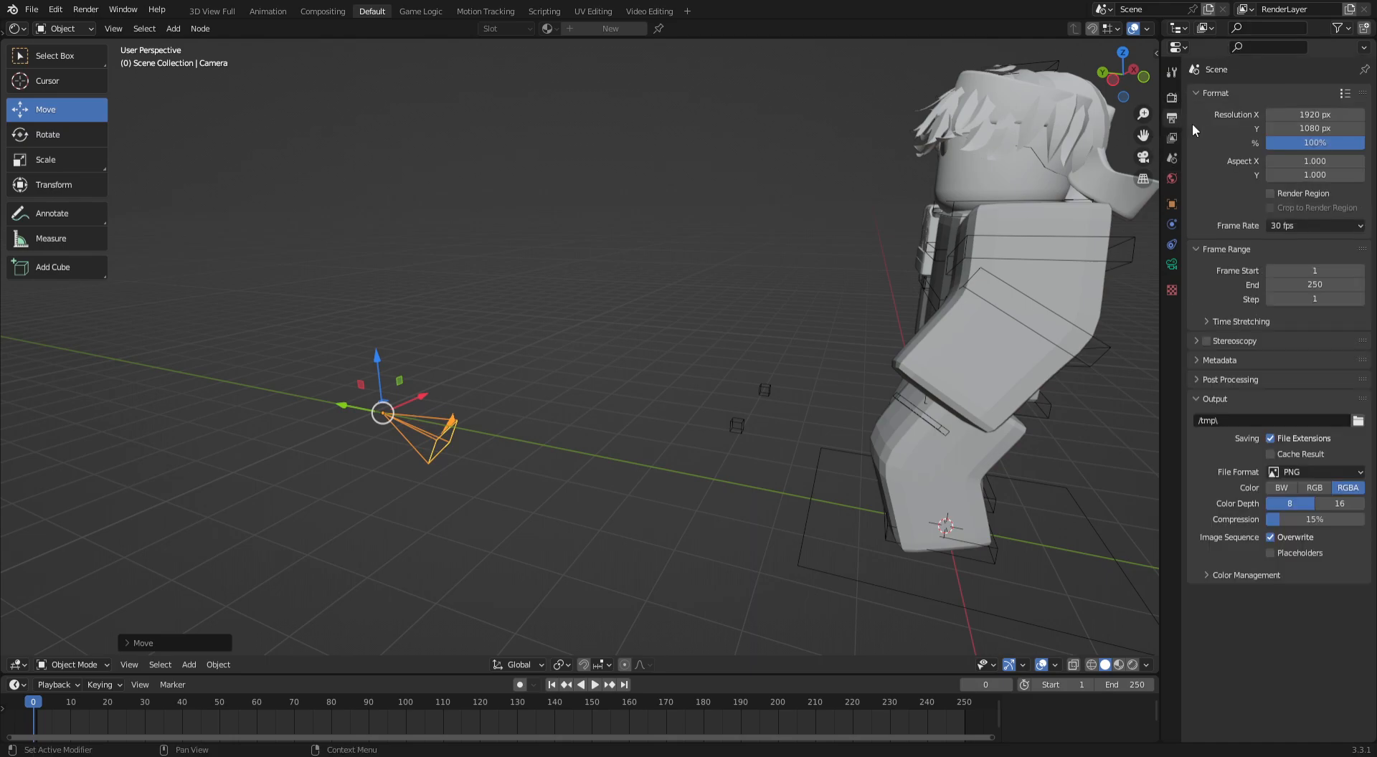
{"action": "left_click", "coordinate": [1290, 114]}
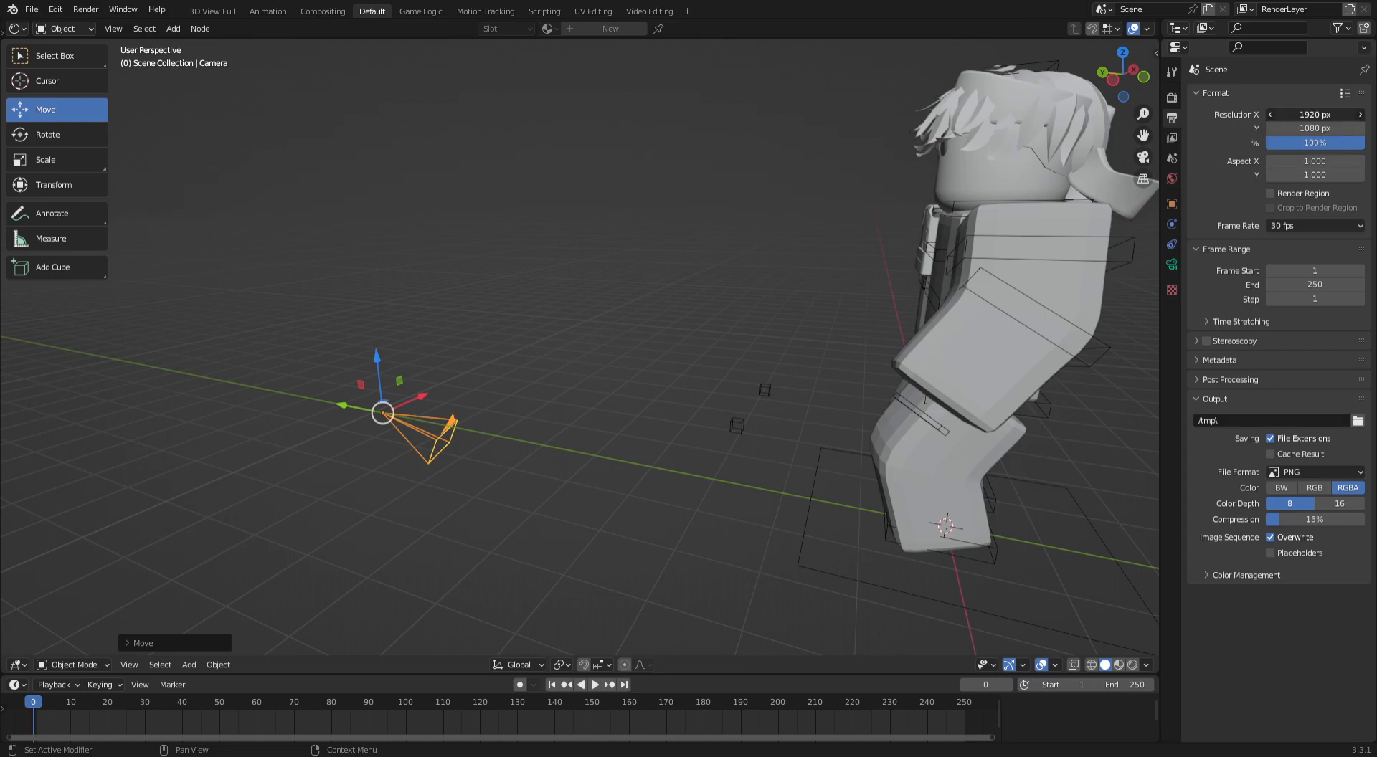
{"action": "key", "text": "BackSpace"}
{"action": "key", "text": "Return"}
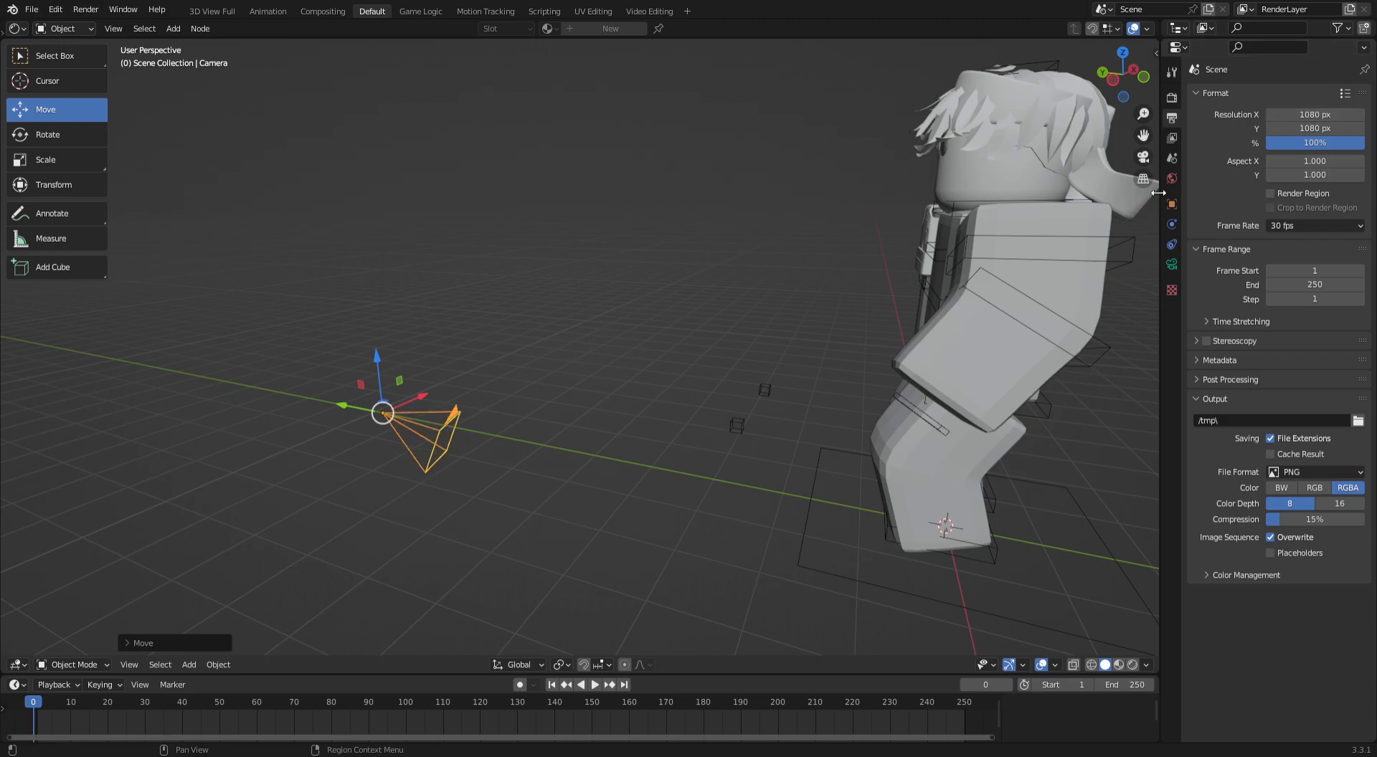
Look through the camera and move it freely to bring the character's body into the frame
{"action": "left_click", "coordinate": [1147, 157]}
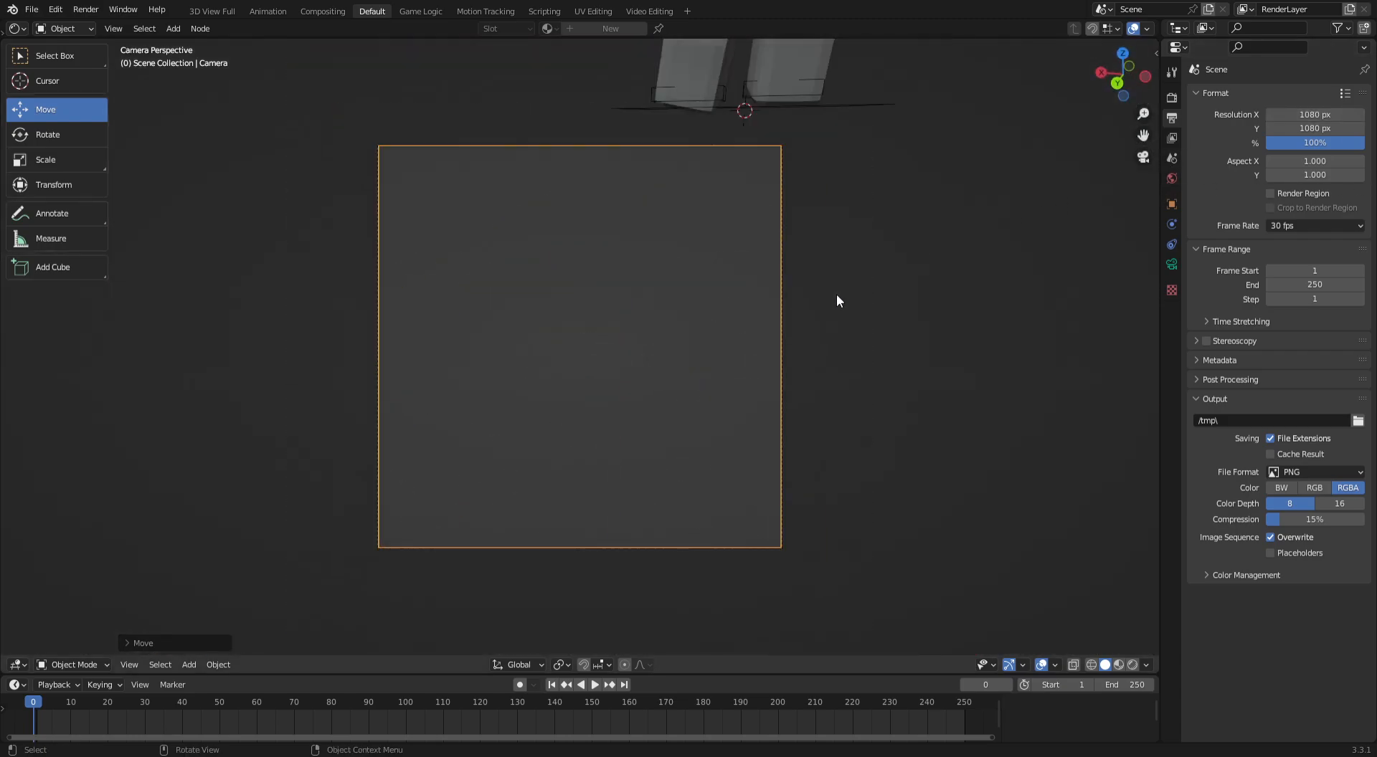
{"action": "scroll", "coordinate": [796, 258], "scroll_direction": "up", "scroll_amount": 1}
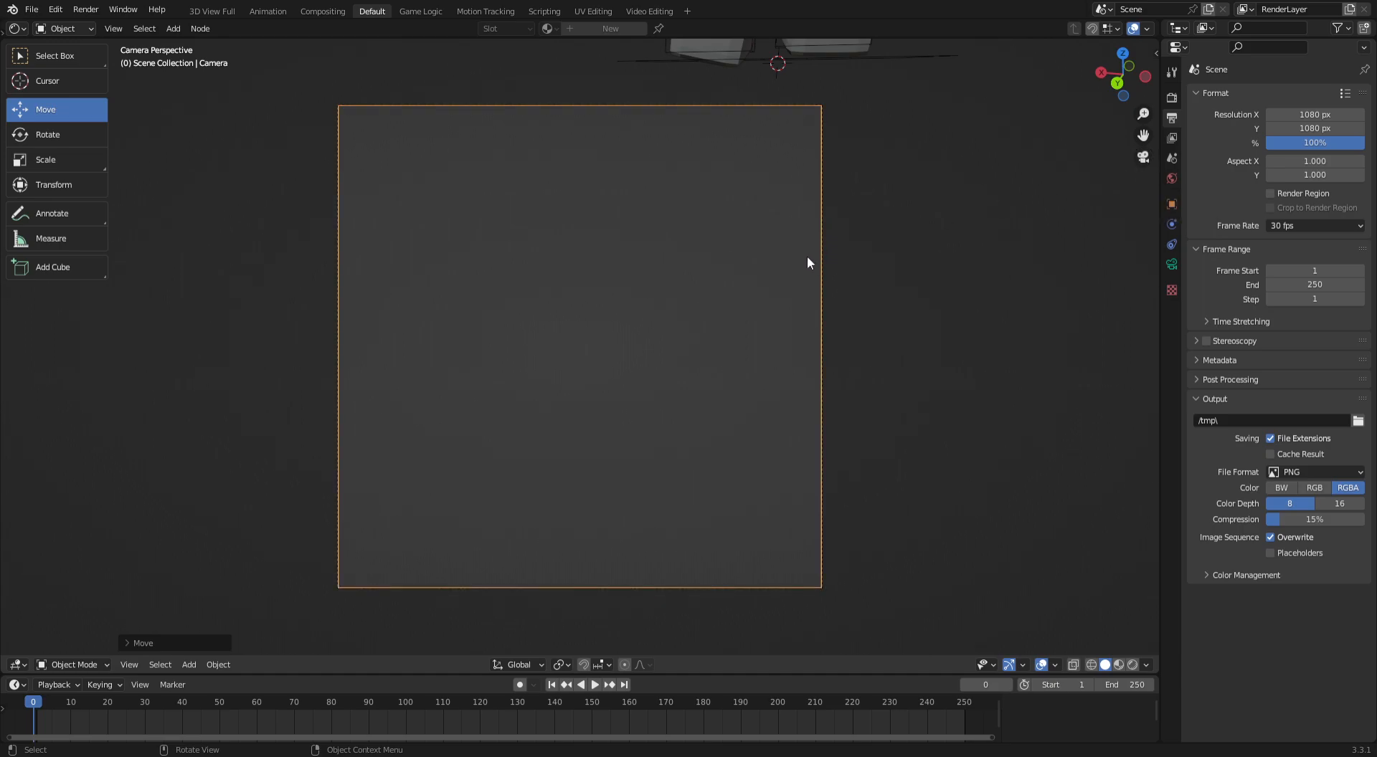
{"action": "key", "text": "g"}
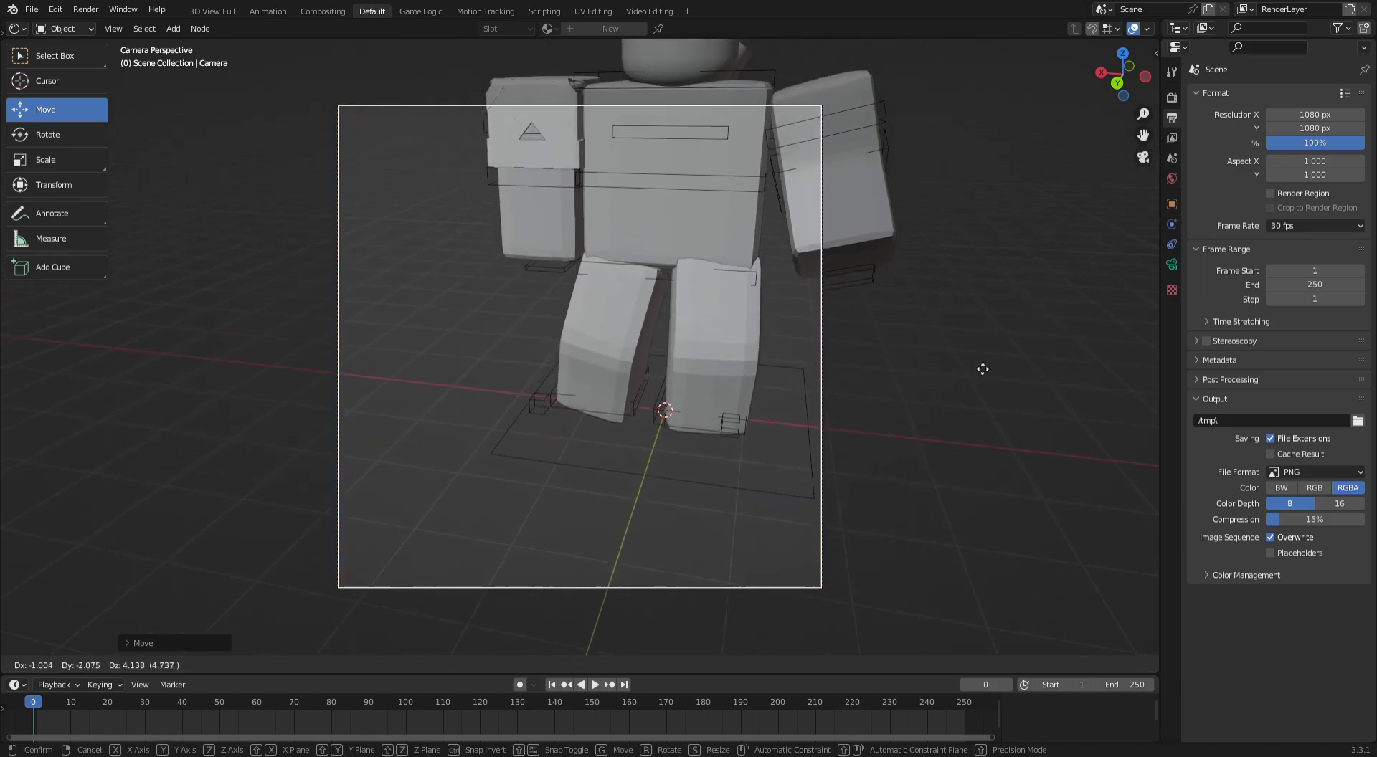
{"action": "left_click", "coordinate": [952, 302]}
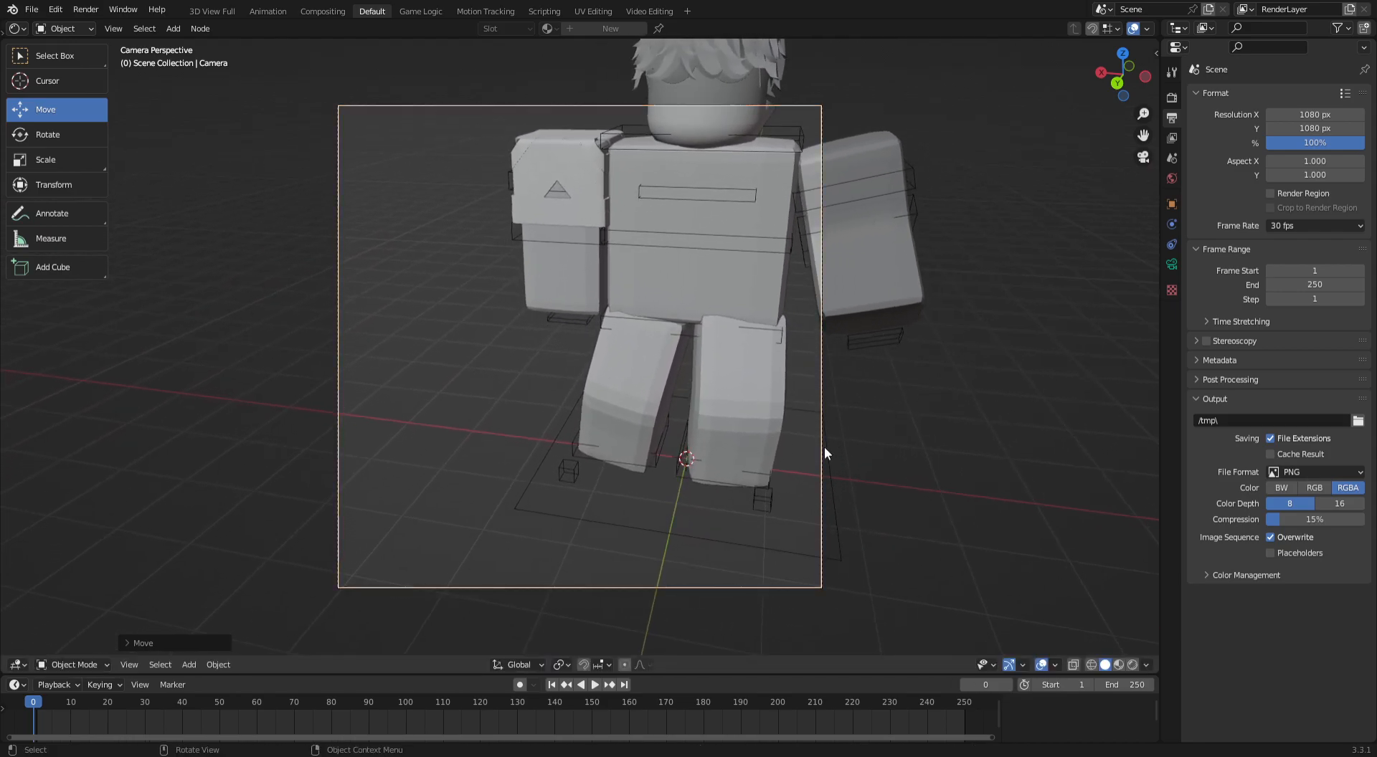
{"action": "left_click", "coordinate": [822, 390]}
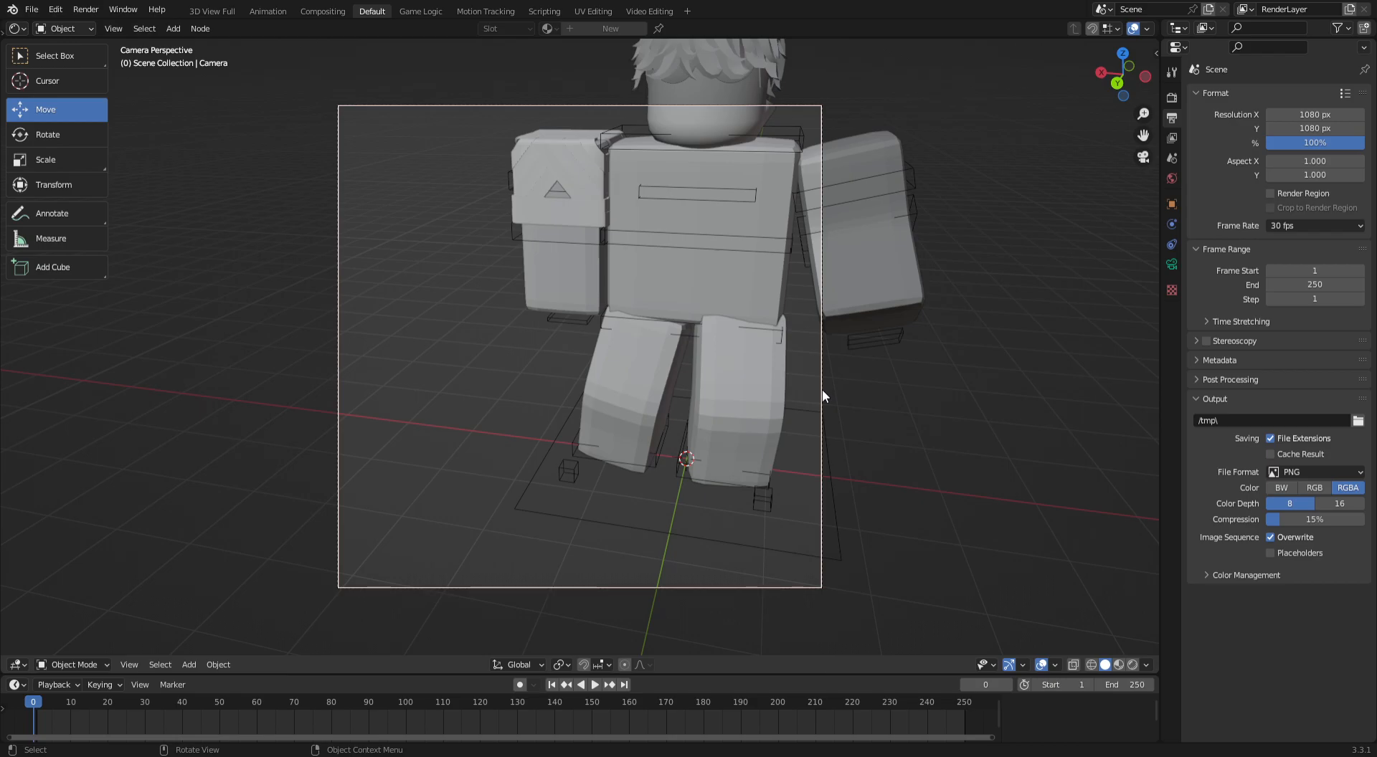
{"action": "key", "text": "g"}
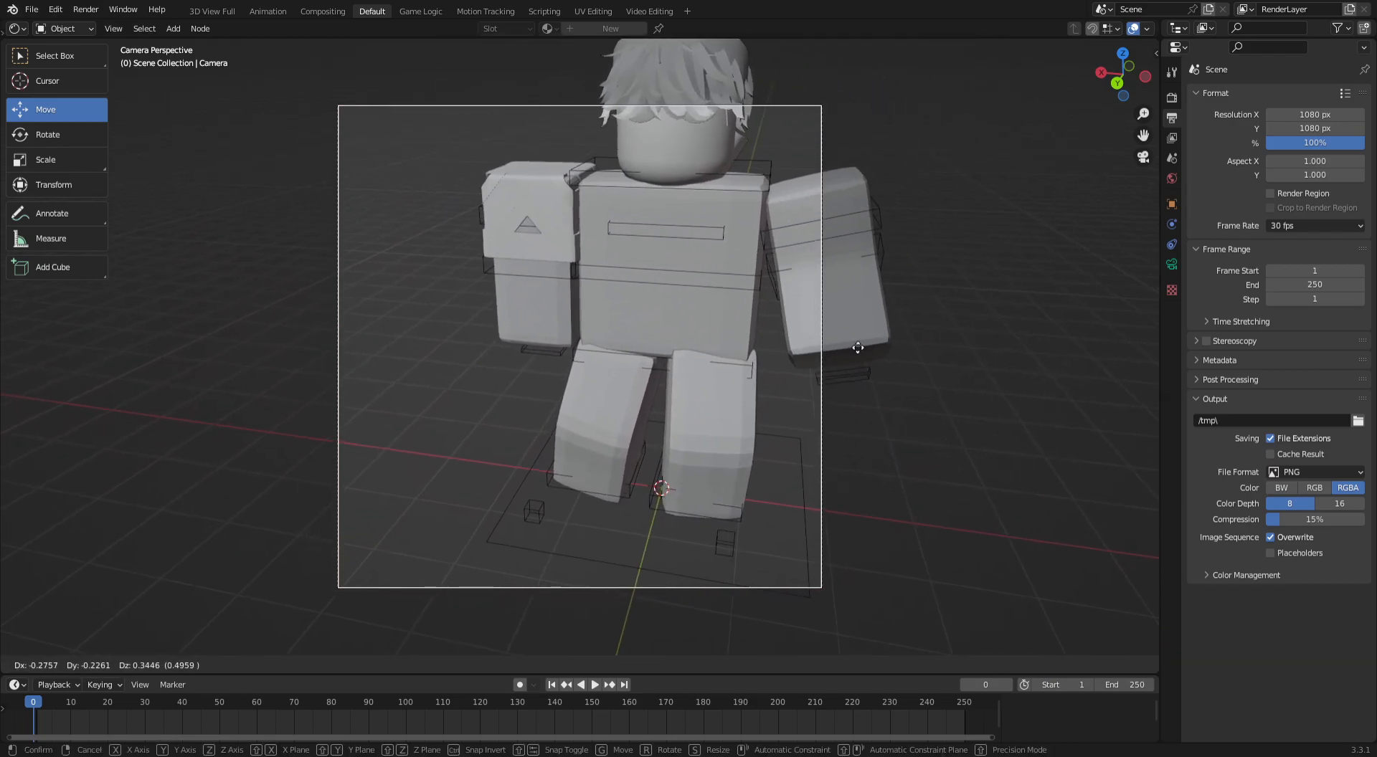
{"action": "left_click", "coordinate": [729, 382]}
Leave the camera view and shorten the camera's focal length by adjusting its frame in the viewport
{"action": "middle_click_drag", "start_coordinate": [728, 382], "coordinate": [808, 411]}
{"action": "scroll", "coordinate": [780, 400], "scroll_direction": "down", "scroll_amount": 4}
{"action": "scroll", "coordinate": [793, 419], "scroll_direction": "up", "scroll_amount": 3}
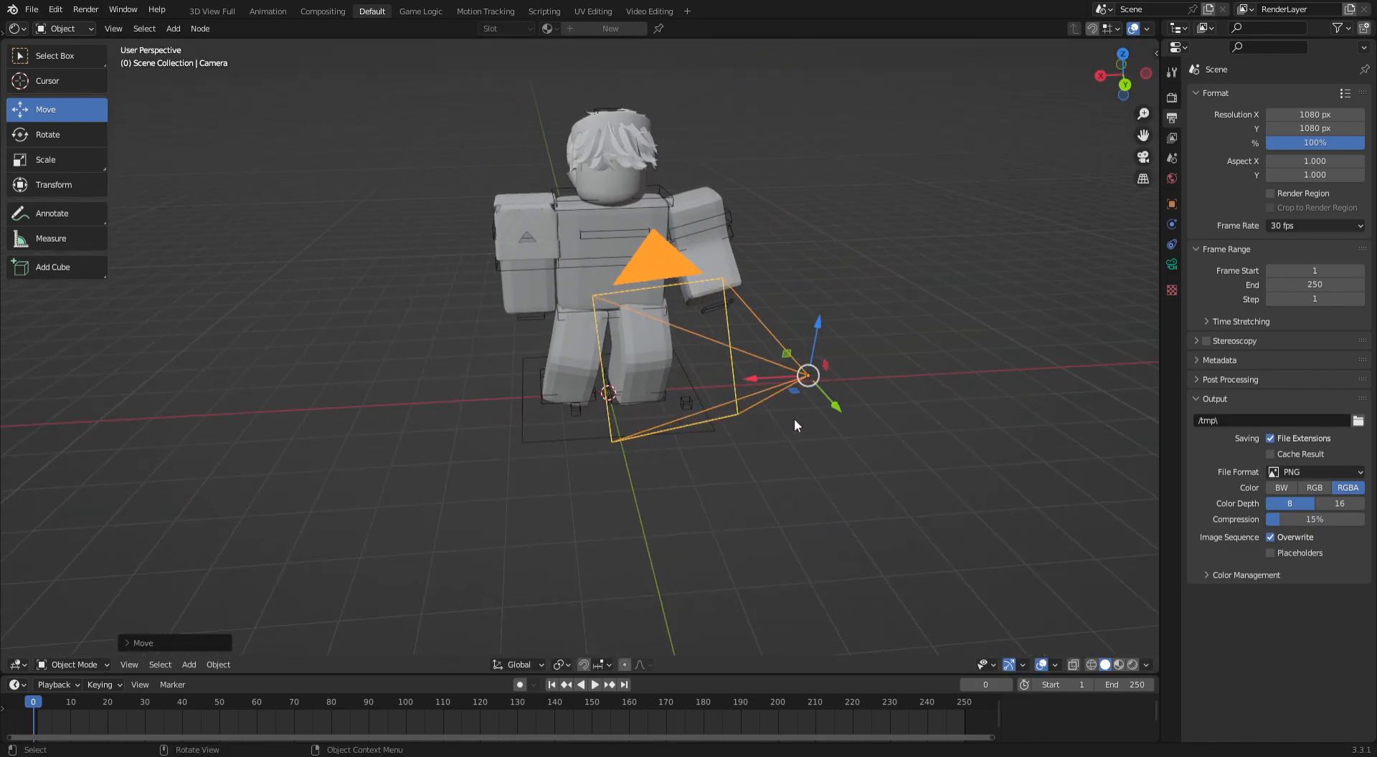
{"action": "middle_click_drag", "start_coordinate": [618, 397], "coordinate": [738, 393]}
{"action": "key", "text": "r"}
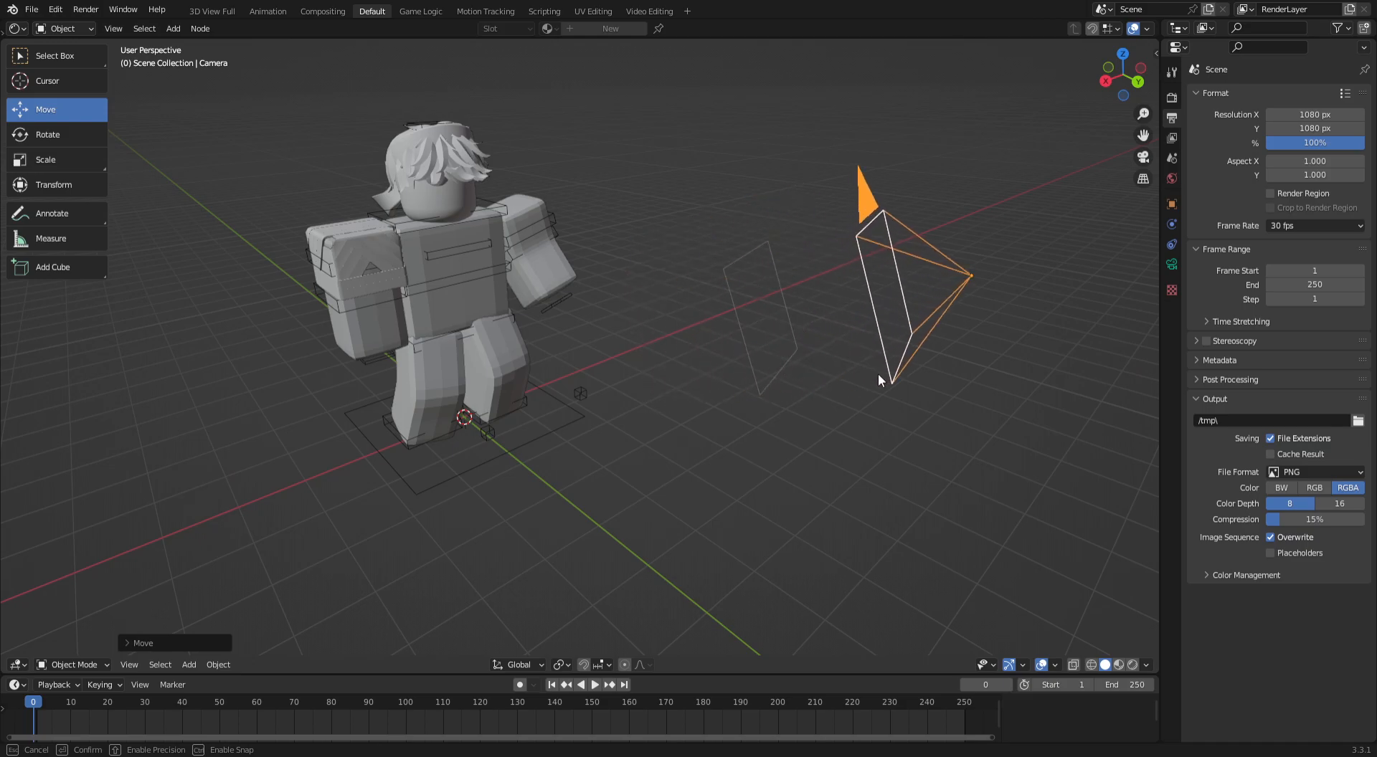
{"action": "left_click", "coordinate": [832, 379]}
{"action": "middle_click_drag", "start_coordinate": [831, 379], "coordinate": [868, 382]}
Rotate the camera with the Rotate tool until it is level and faces the character straight on
{"action": "left_click", "coordinate": [83, 139]}
{"action": "middle_click_drag", "start_coordinate": [399, 315], "coordinate": [401, 361]}
{"action": "middle_click_drag", "start_coordinate": [674, 480], "coordinate": [692, 347], "text": "shift"}
{"action": "middle_click_drag", "start_coordinate": [677, 403], "coordinate": [669, 396]}
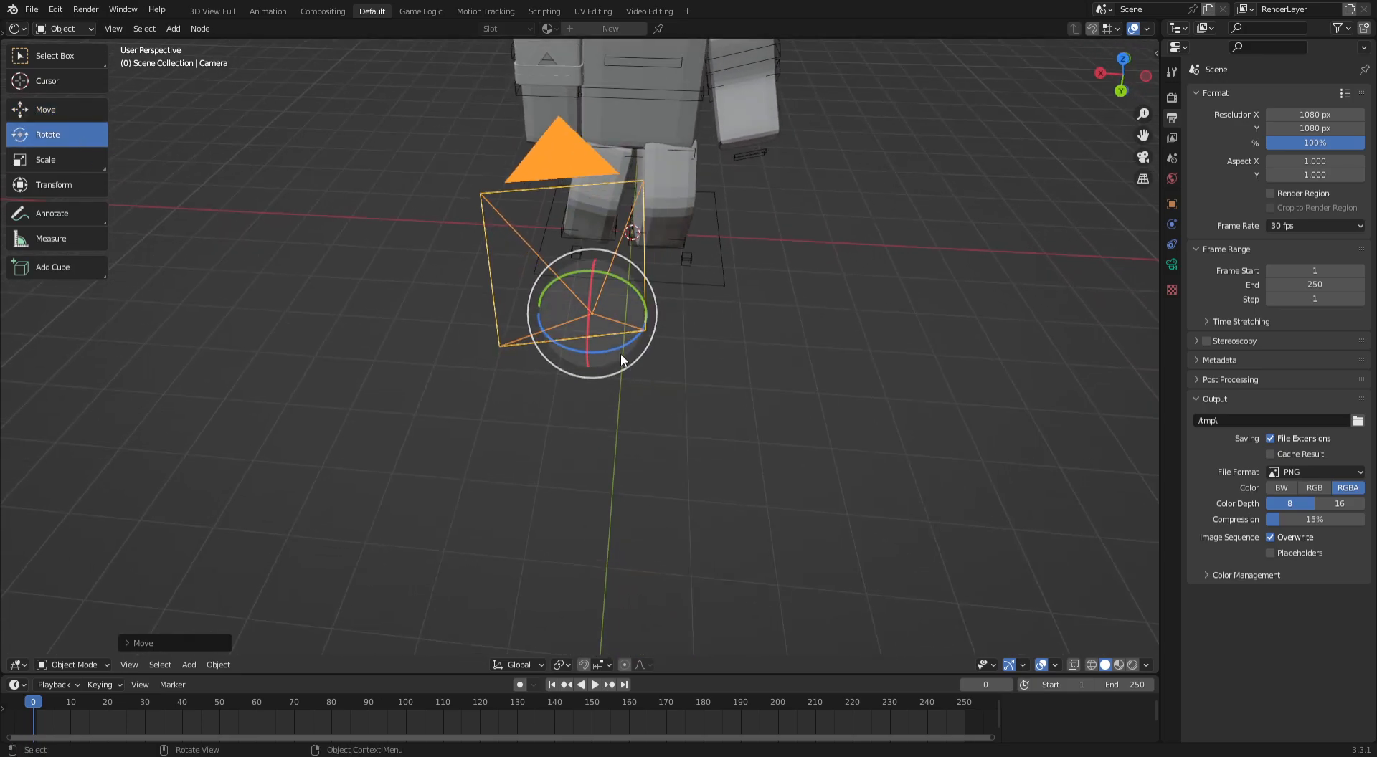
{"action": "left_click_drag", "start_coordinate": [617, 350], "coordinate": [602, 355]}
{"action": "middle_click_drag", "start_coordinate": [601, 356], "coordinate": [453, 247]}
{"action": "left_click_drag", "start_coordinate": [284, 69], "coordinate": [267, 100]}
Lower the camera slightly with the Move tool and shift it while looking through it to adjust the framing
{"action": "left_click", "coordinate": [64, 108]}
{"action": "middle_click_drag", "start_coordinate": [177, 203], "coordinate": [407, 207]}
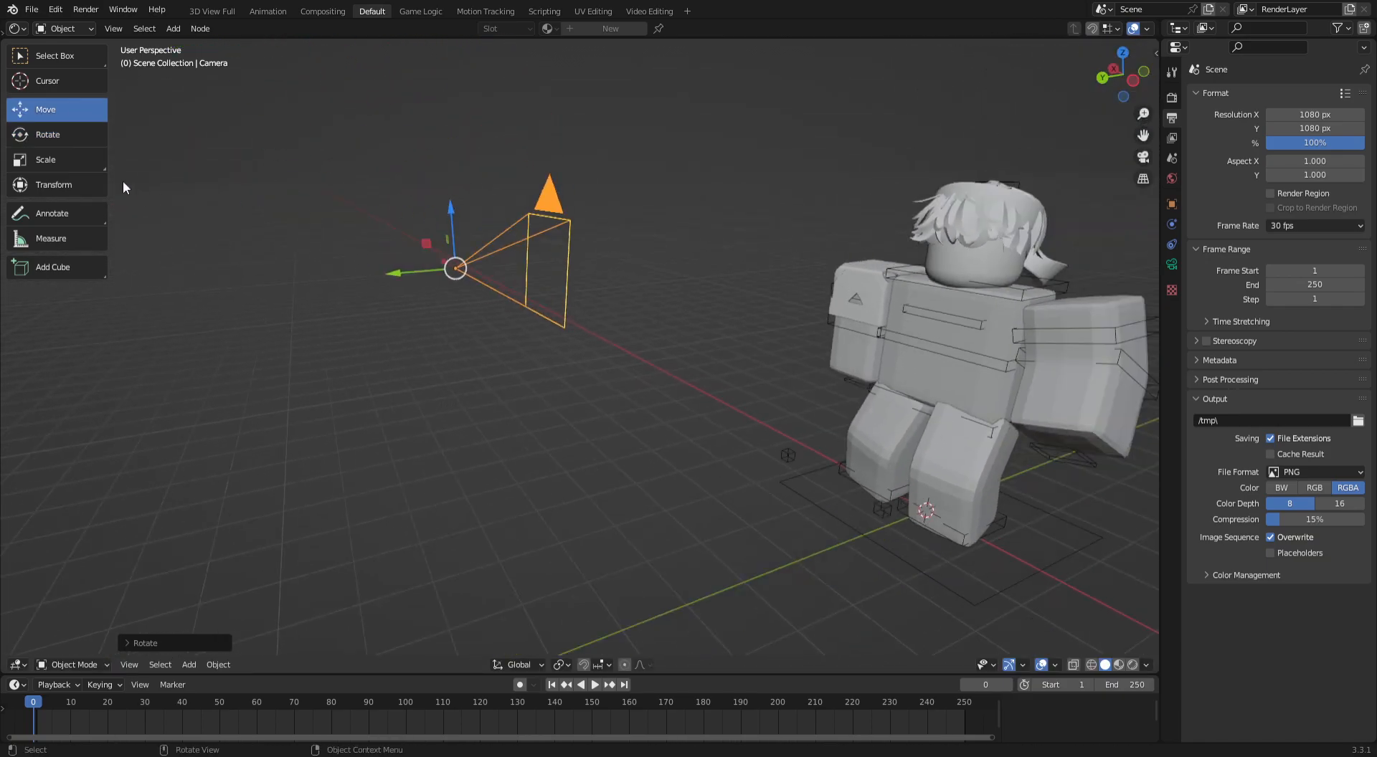
{"action": "left_click_drag", "start_coordinate": [450, 213], "coordinate": [452, 235]}
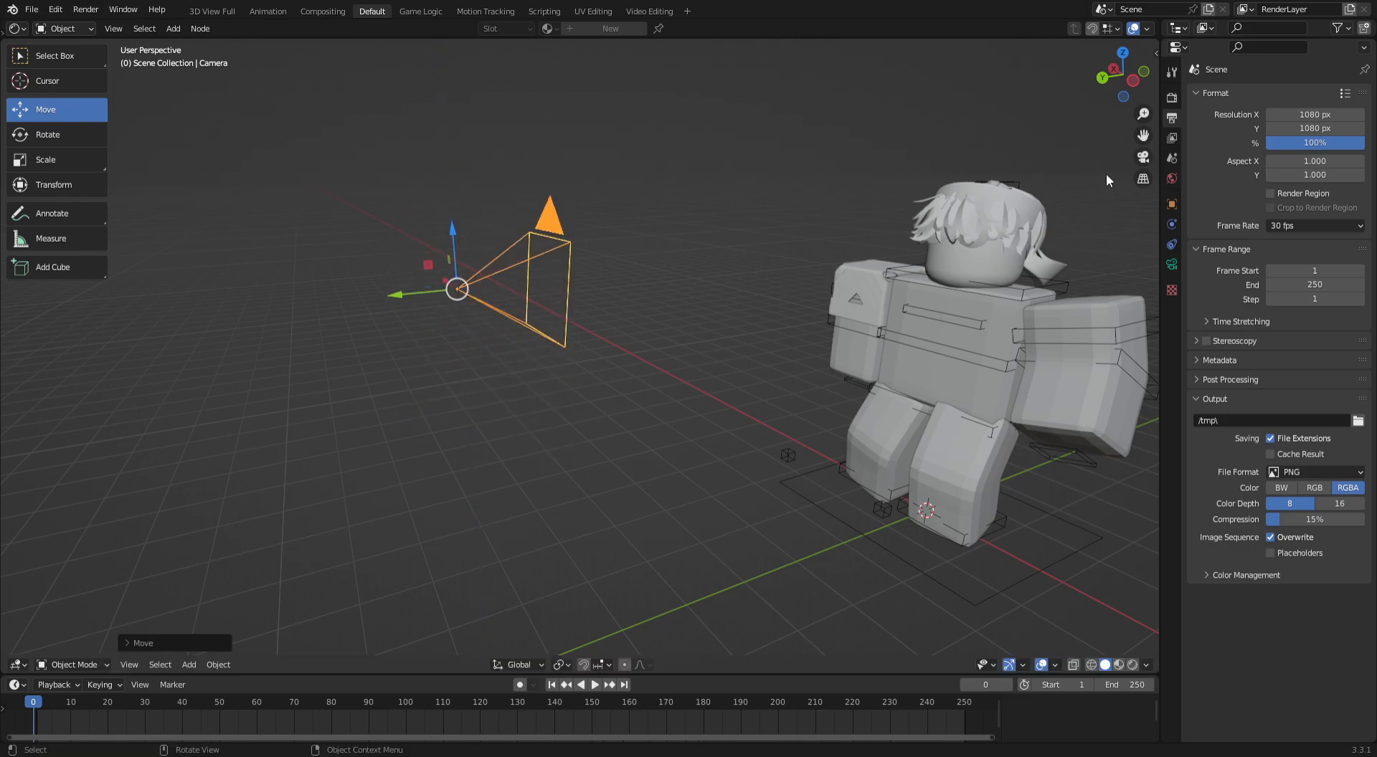
{"action": "left_click", "coordinate": [1147, 159]}
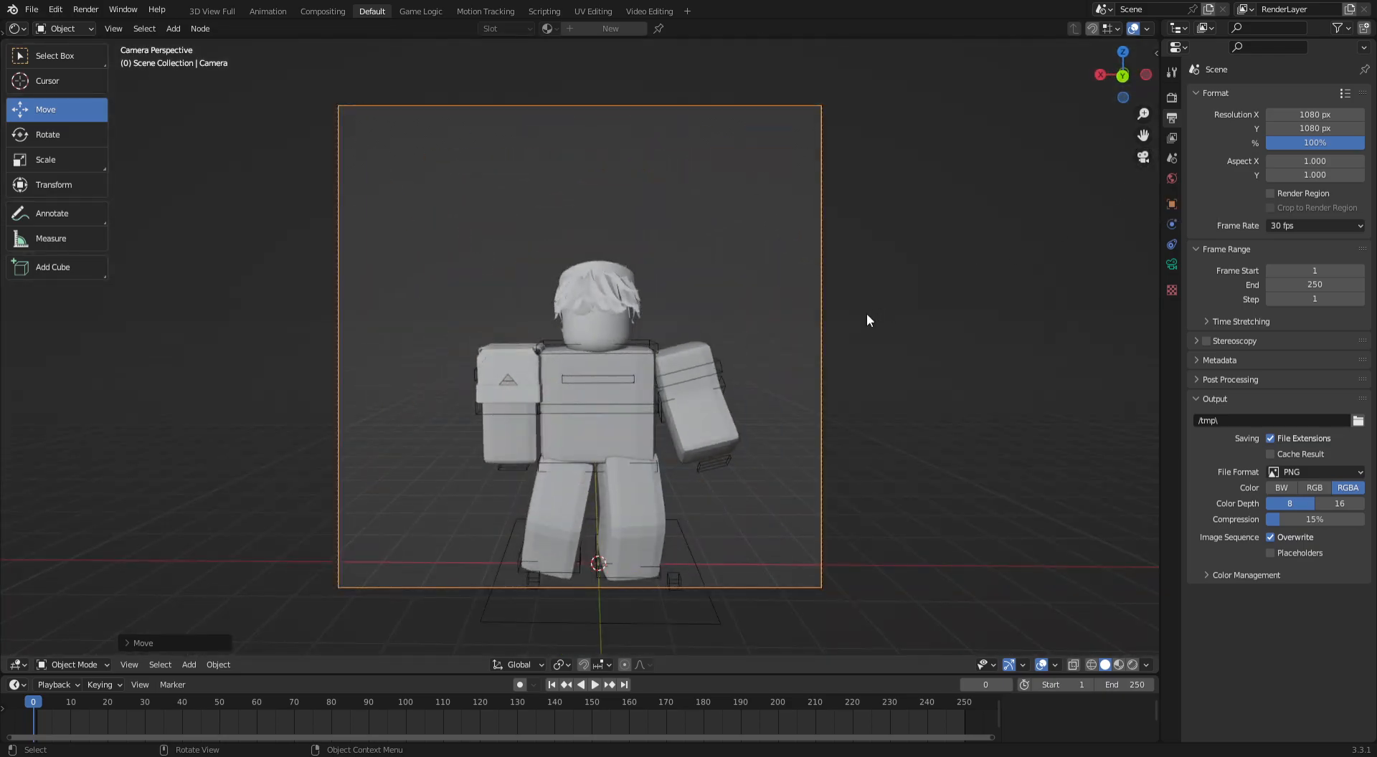
{"action": "key", "text": "g"}
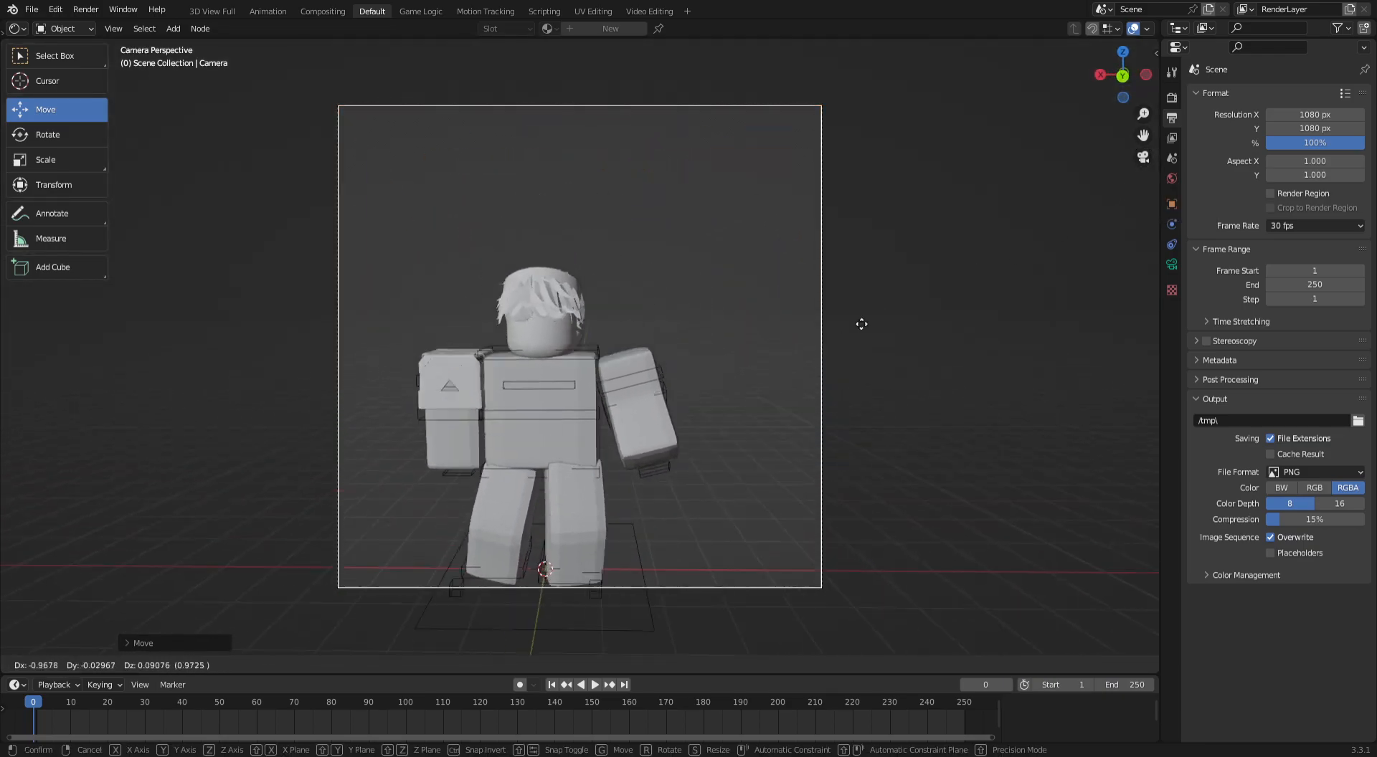
{"action": "left_click", "coordinate": [813, 436]}
Lengthen the camera's focal length and move the camera so the whole character is centred and fills the frame
{"action": "middle_click_drag", "start_coordinate": [815, 436], "coordinate": [514, 396]}
{"action": "left_click_drag", "start_coordinate": [514, 395], "coordinate": [641, 382]}
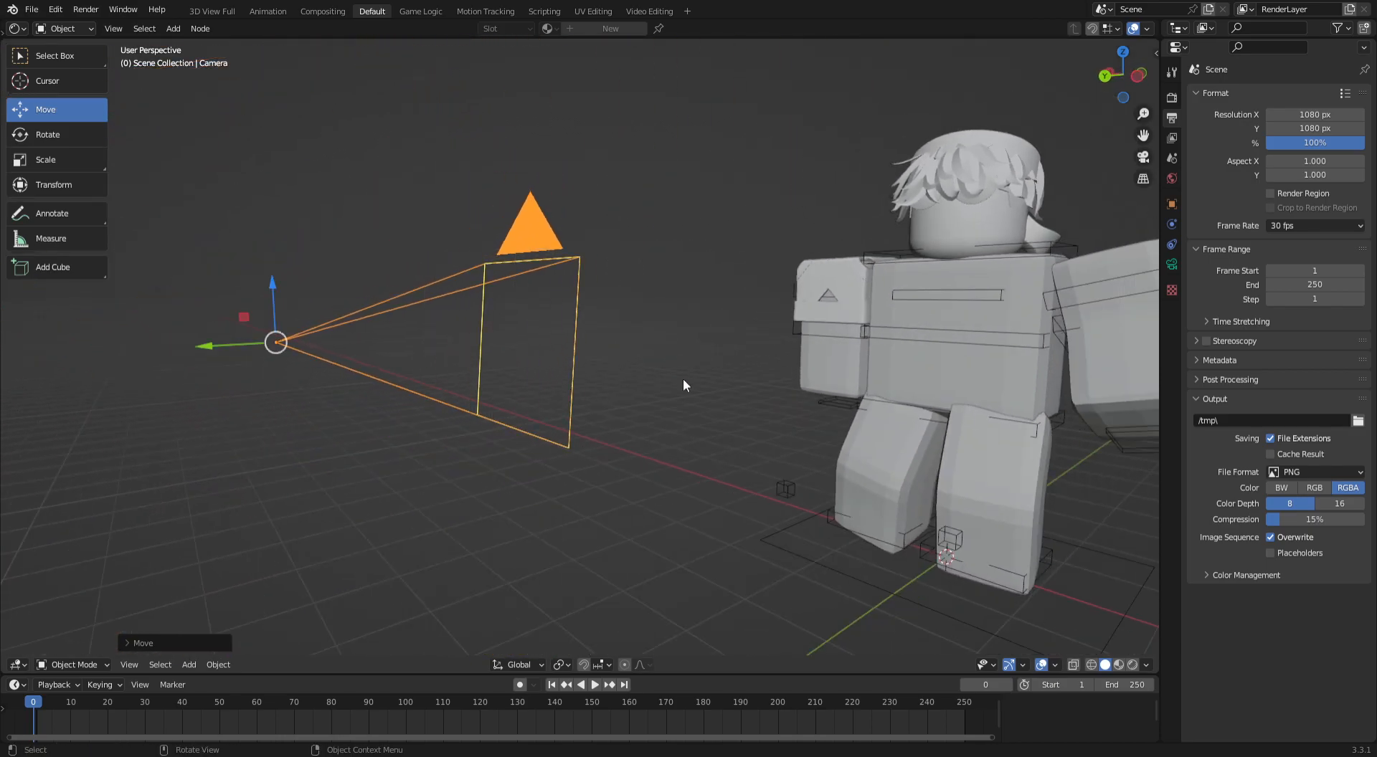
{"action": "left_click", "coordinate": [1144, 156]}
{"action": "key", "text": "g"}
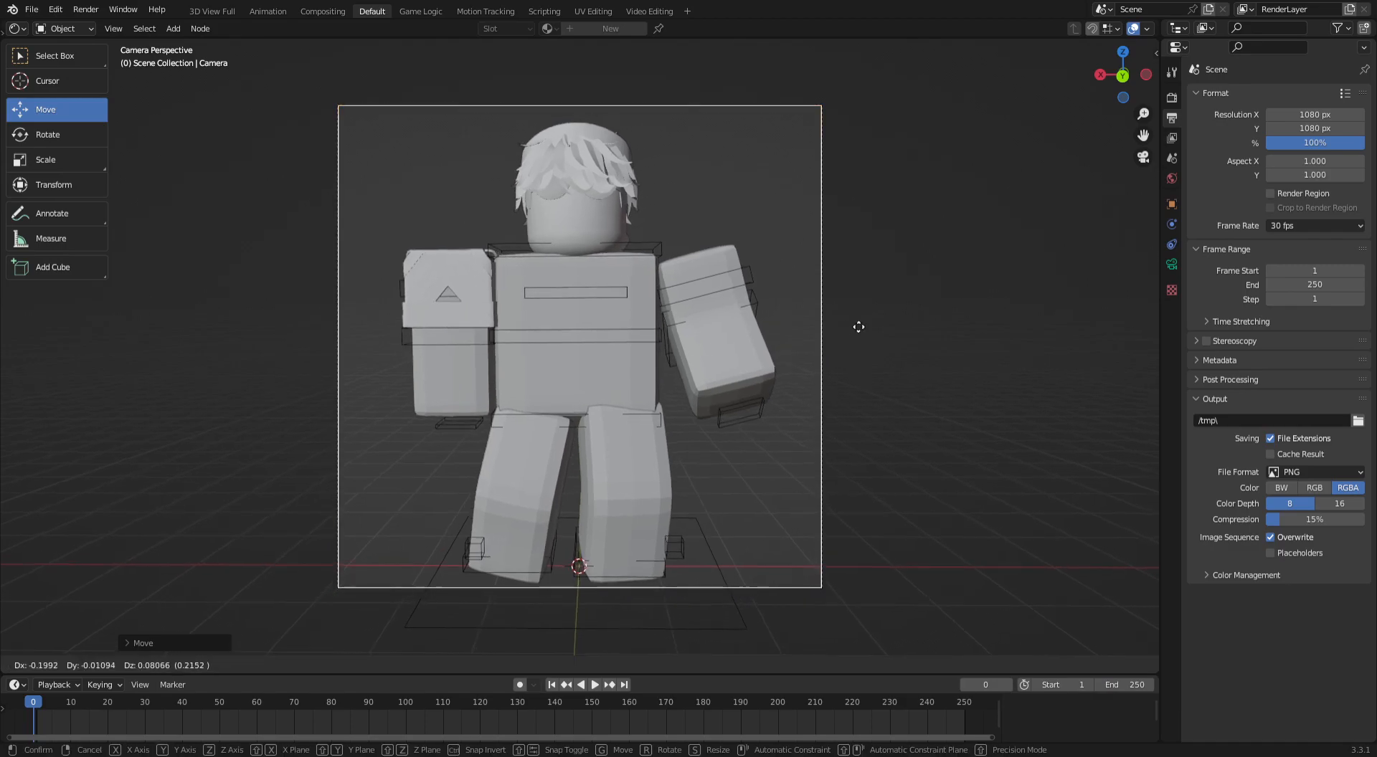
{"action": "left_click", "coordinate": [861, 342]}
{"action": "key", "text": "g"}
{"action": "left_click", "coordinate": [858, 336]}
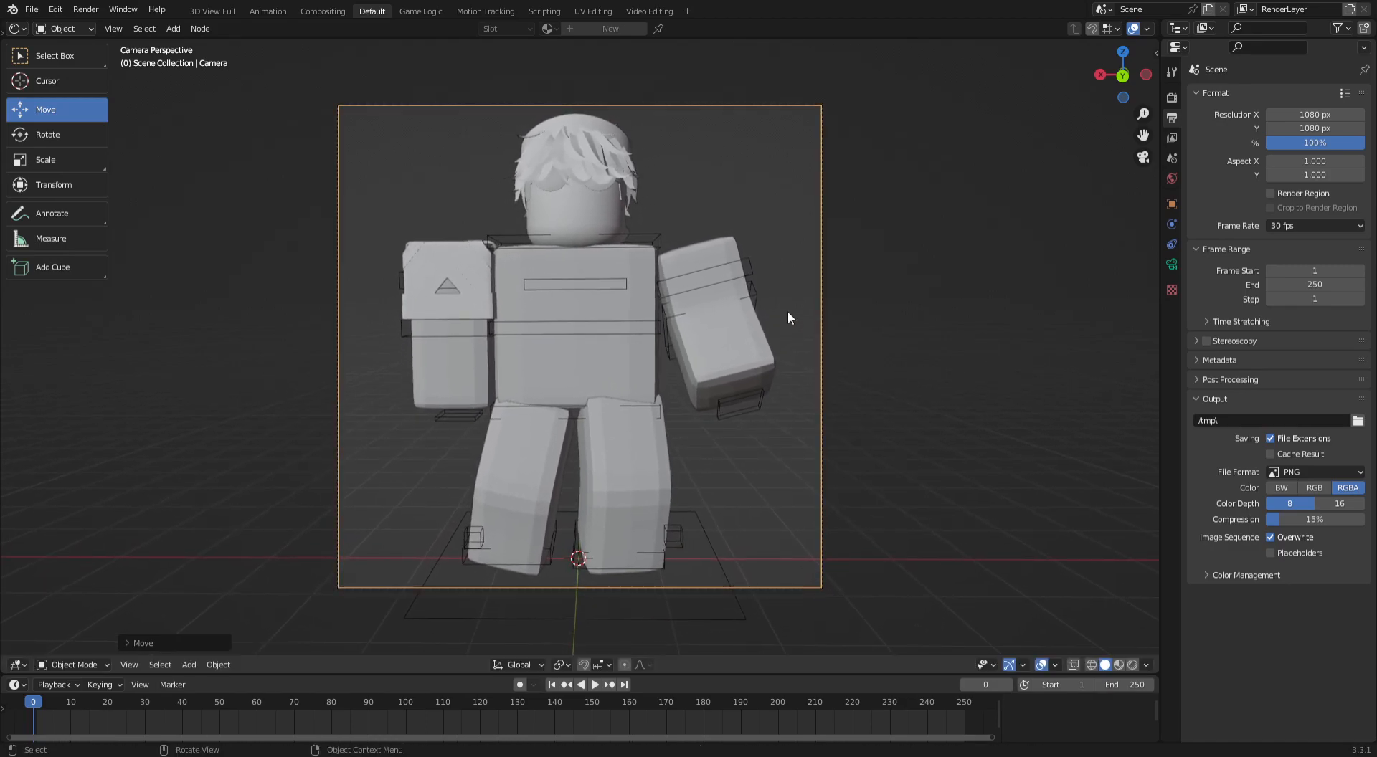
Start an image render of the camera view and look at the world's surface settings
{"action": "left_click", "coordinate": [89, 10]}
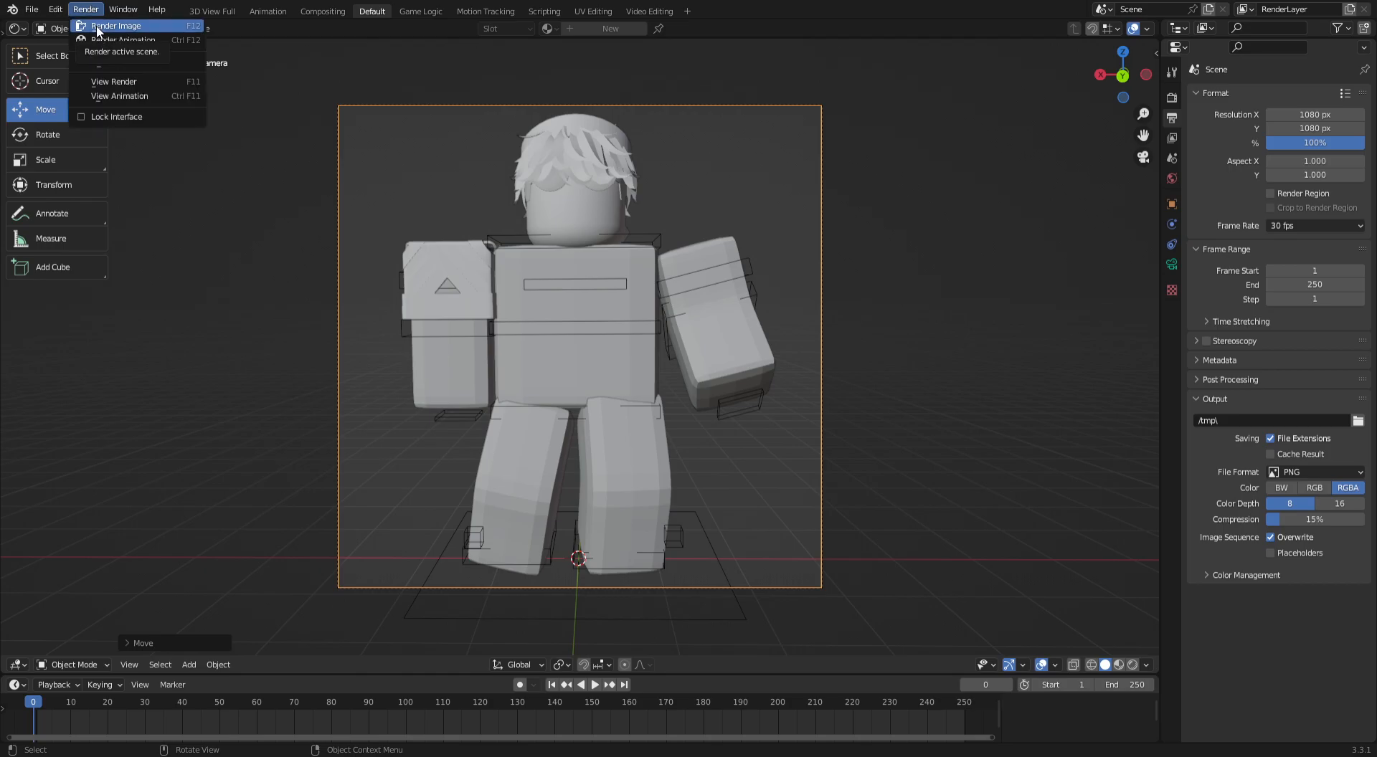
{"action": "left_click", "coordinate": [107, 22]}
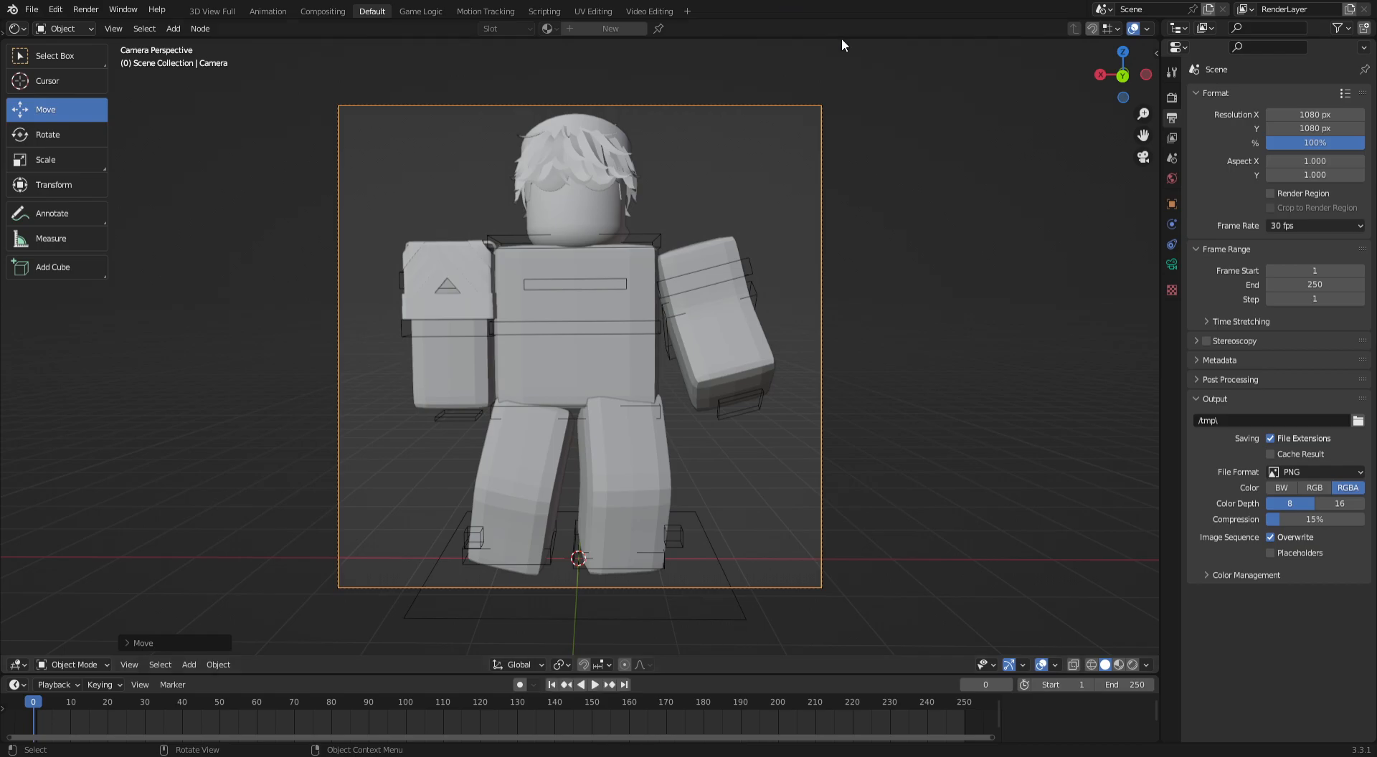
{"action": "left_click", "coordinate": [1173, 179]}
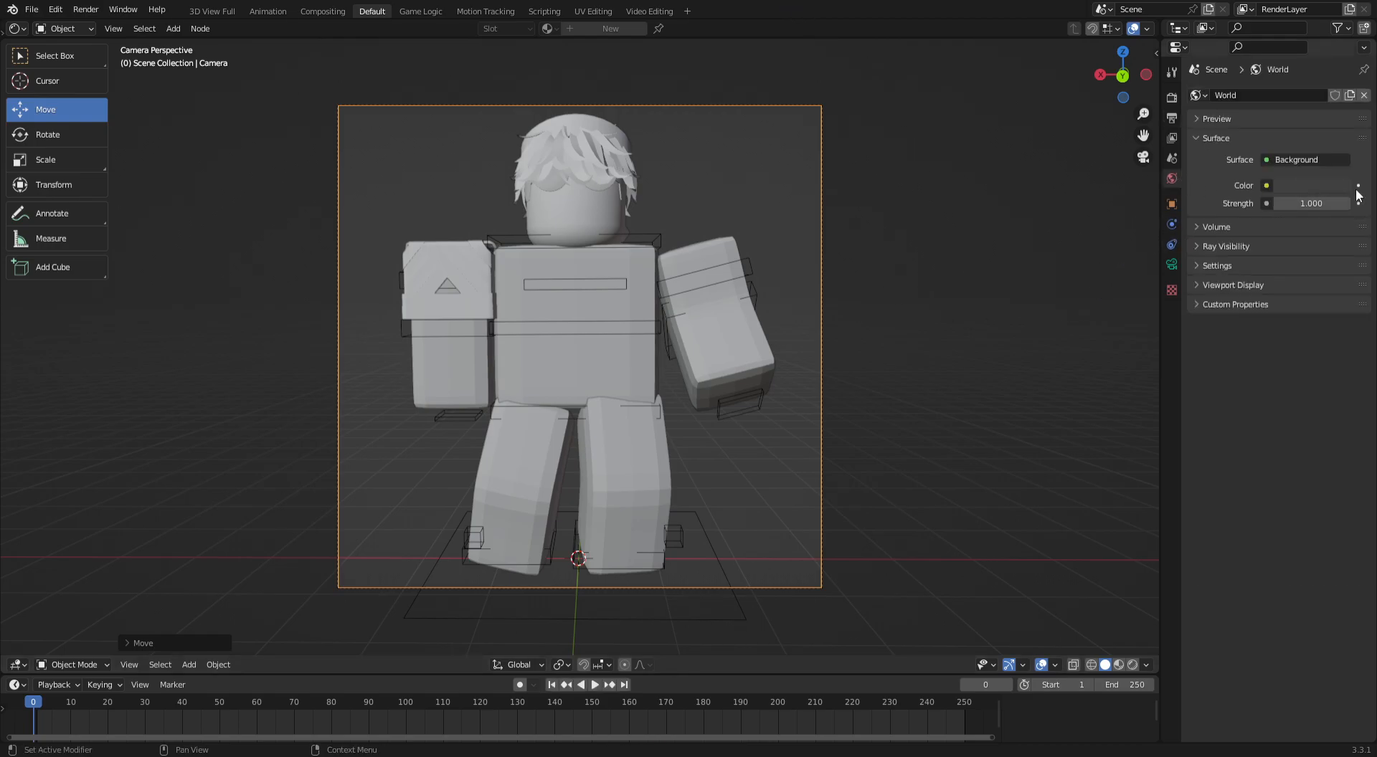
Deselect the camera and set the Cycles render device to GPU Compute
{"action": "left_click", "coordinate": [1173, 96]}
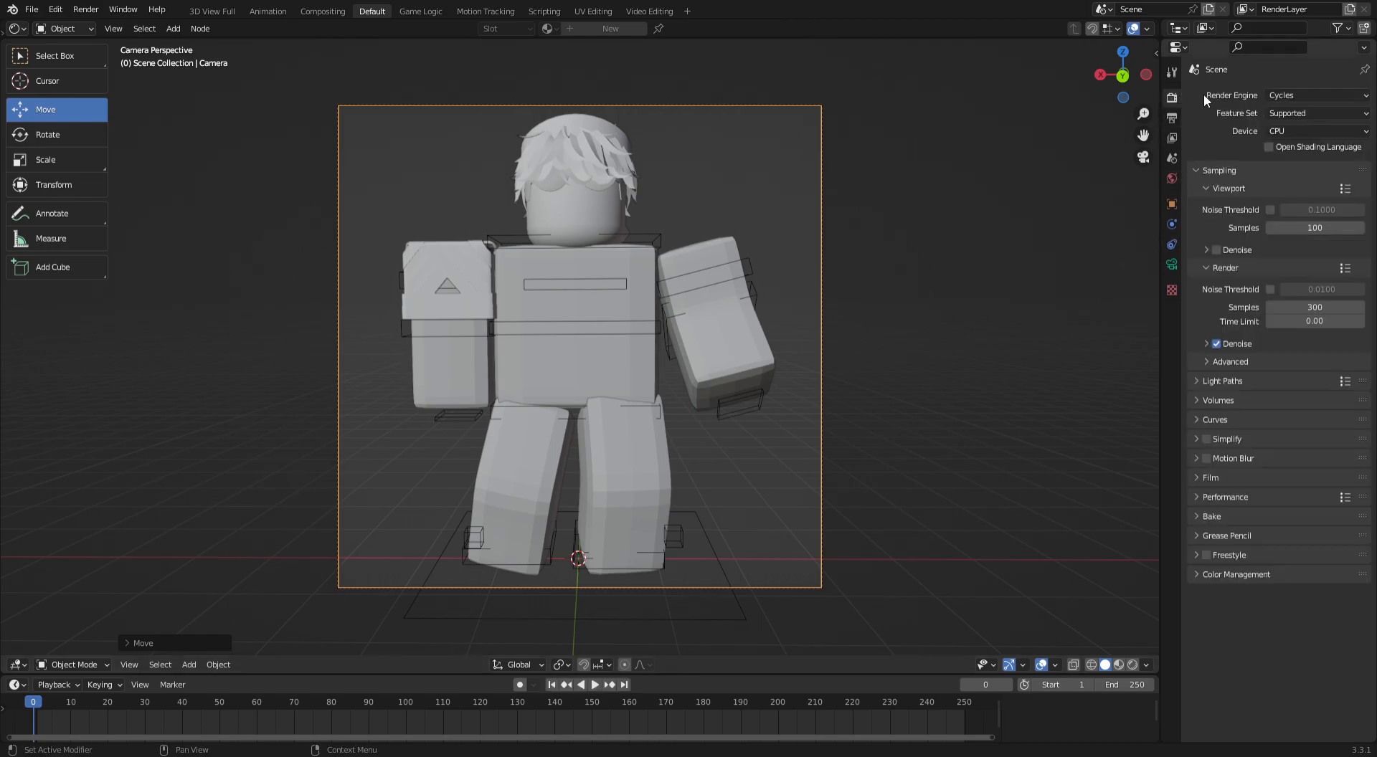
{"action": "left_click", "coordinate": [937, 222]}
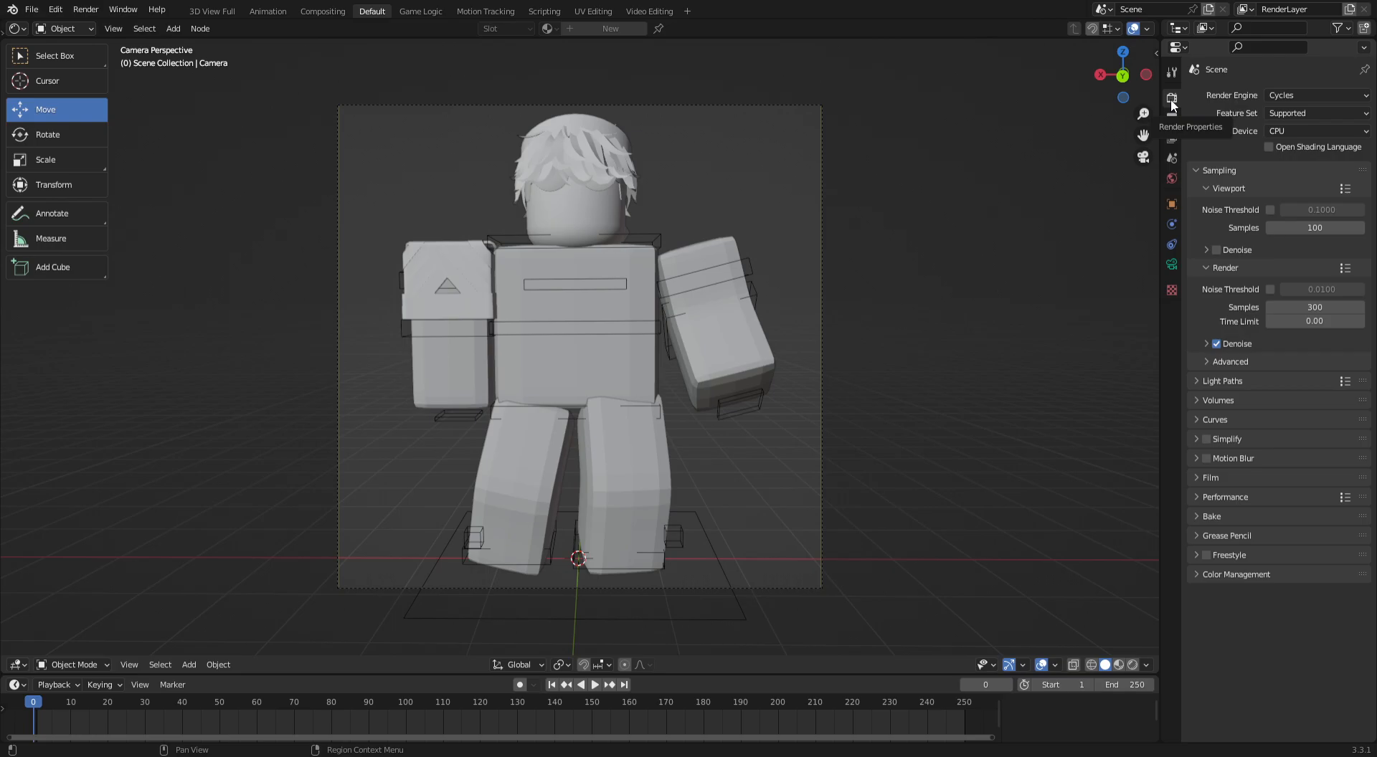
{"action": "left_click", "coordinate": [1300, 116]}
{"action": "left_click", "coordinate": [1303, 113]}
{"action": "left_click", "coordinate": [1300, 97]}
{"action": "left_click", "coordinate": [1302, 94]}
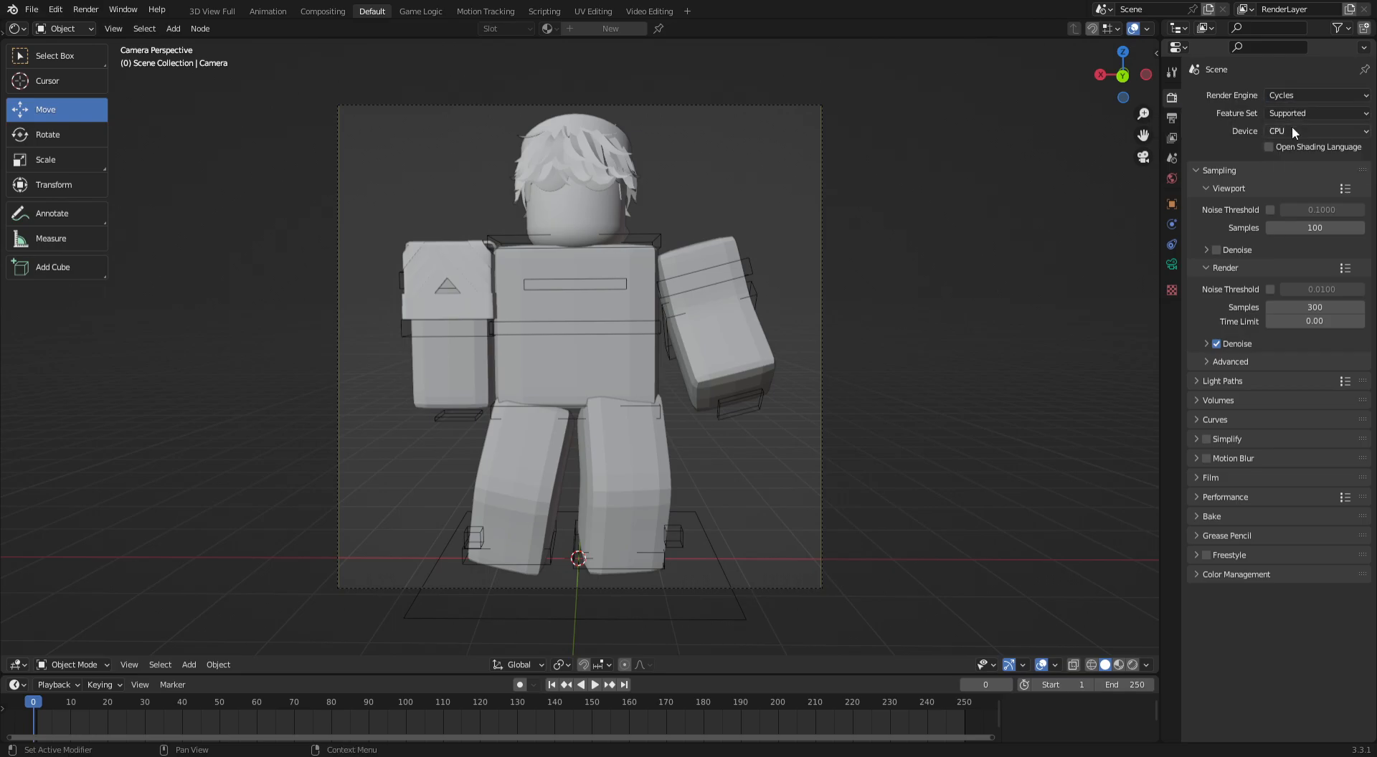
{"action": "left_click", "coordinate": [1292, 126]}
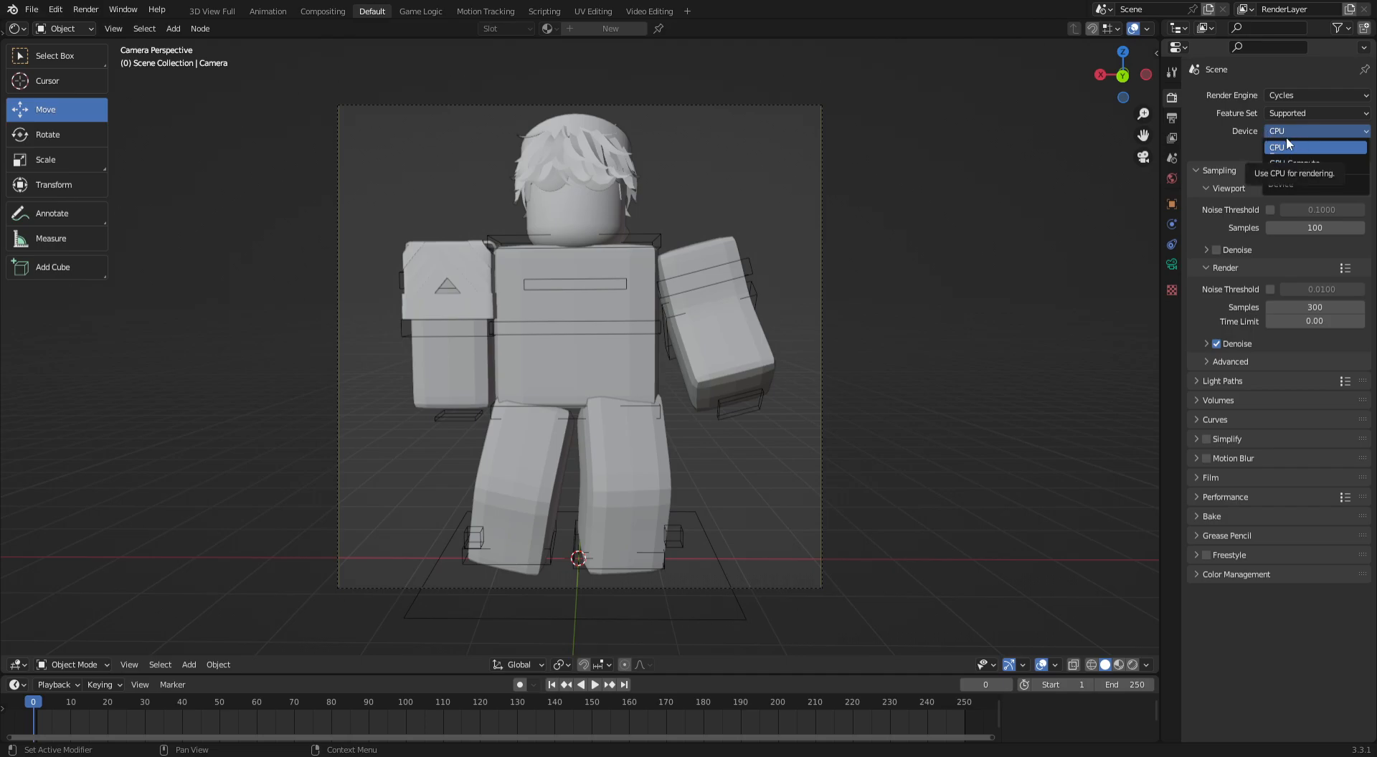
{"action": "left_click", "coordinate": [1307, 164]}
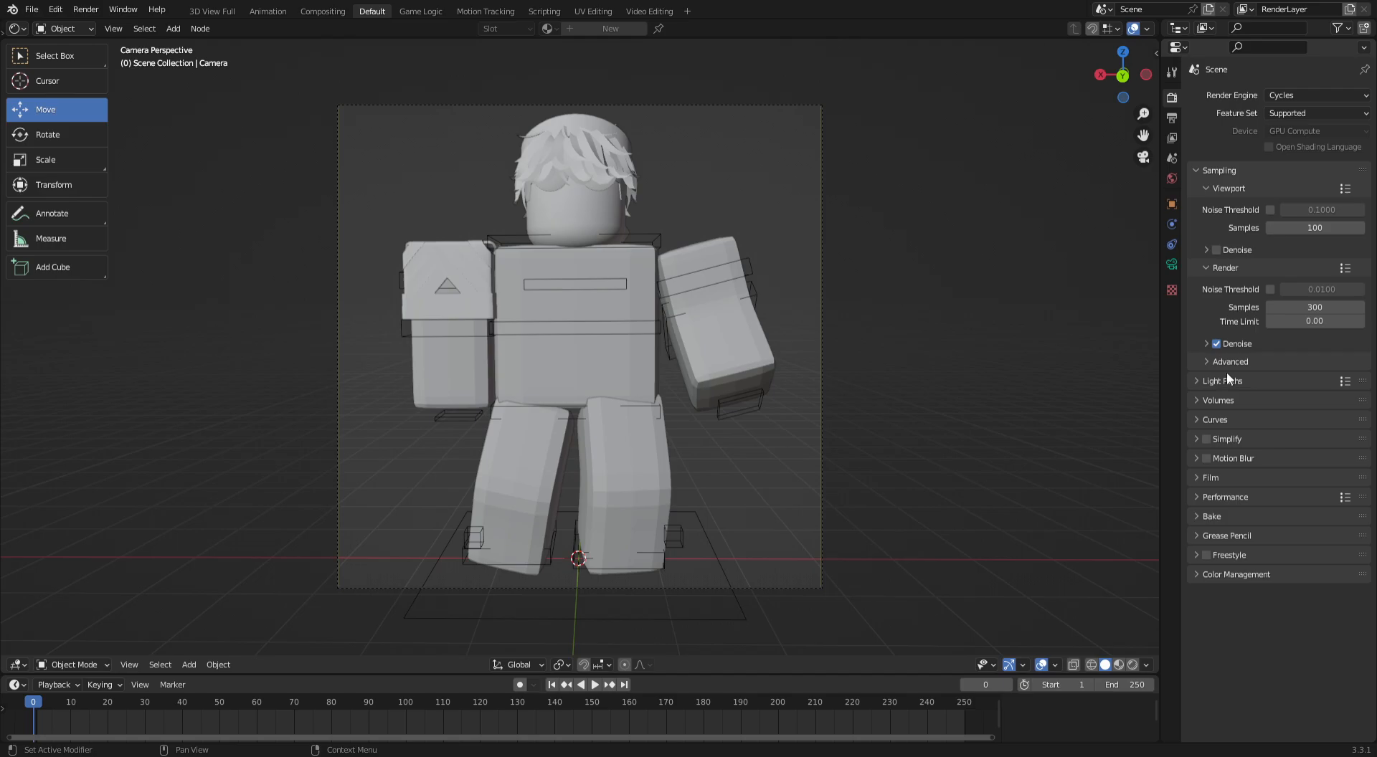
Switch the viewport to rendered shading and compare the film background with Transparent enabled and disabled
{"action": "left_click", "coordinate": [1205, 478]}
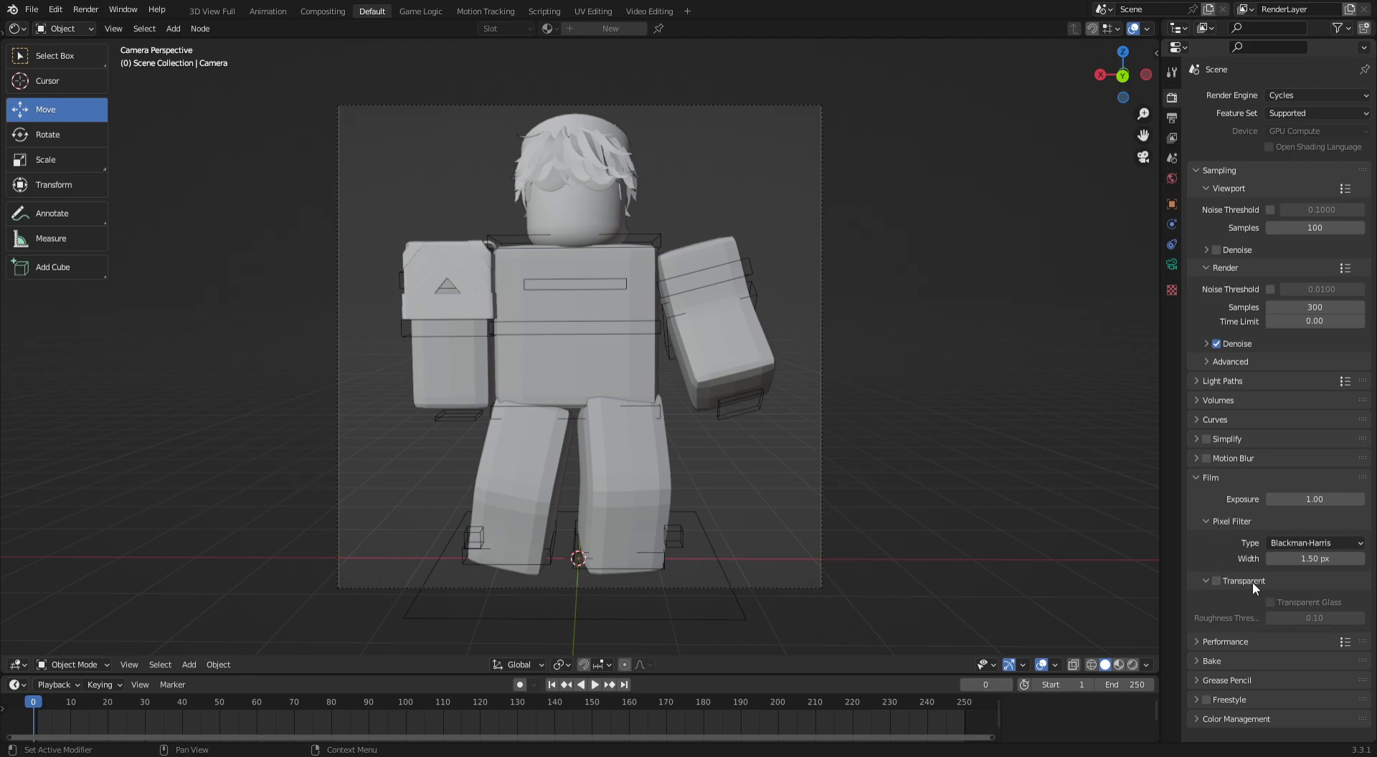
{"action": "left_click", "coordinate": [1217, 580]}
{"action": "left_click", "coordinate": [1132, 665]}
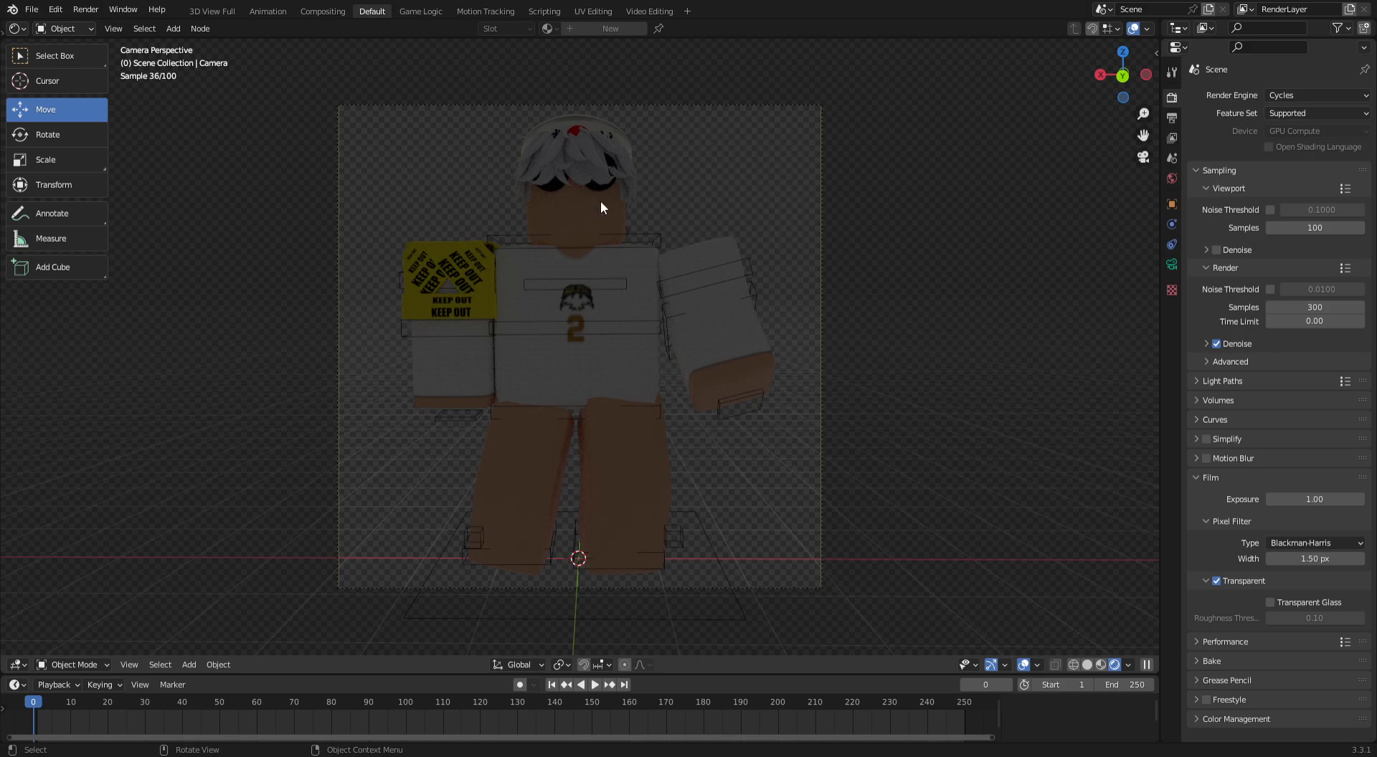
{"action": "left_click", "coordinate": [1219, 582]}
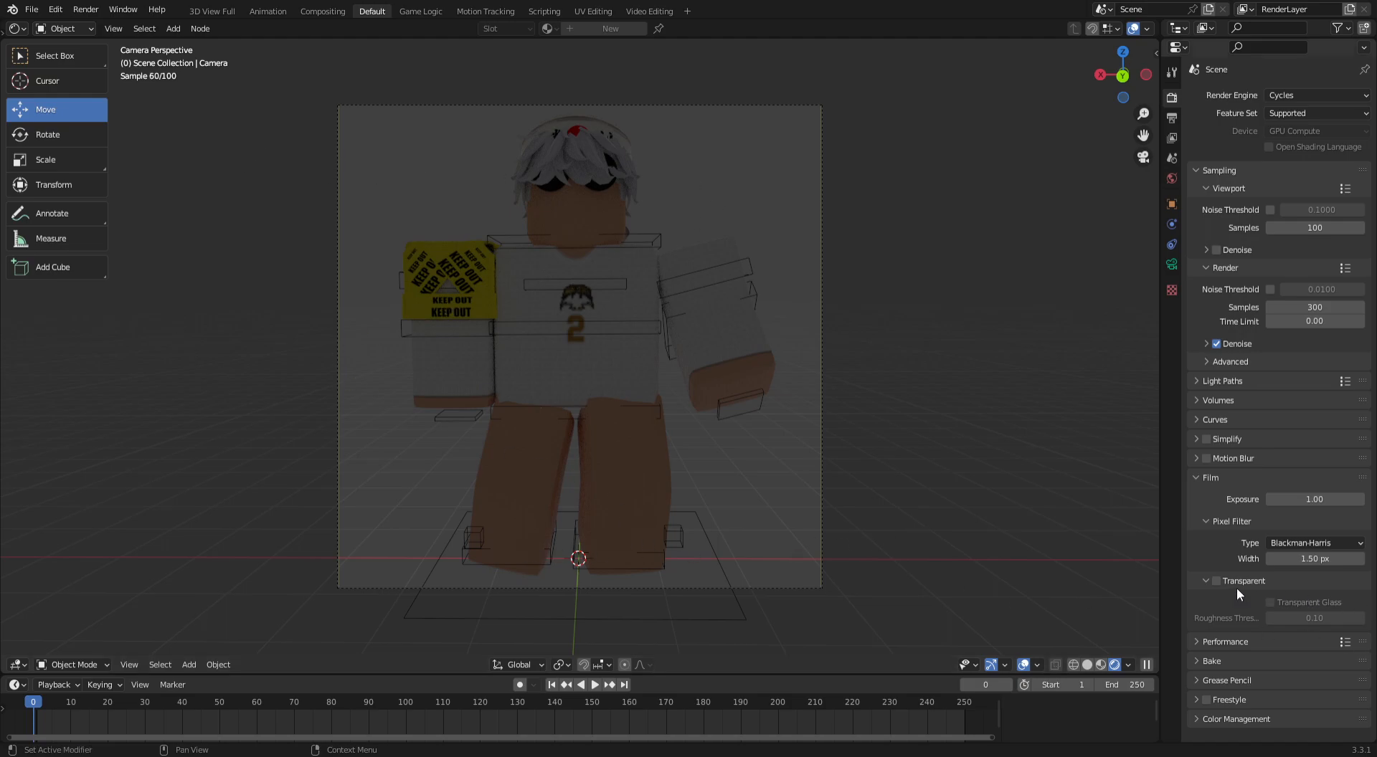
Enable the transparent film background and load wide_street_01_4k.exr as the world's environment texture
{"action": "left_click", "coordinate": [1217, 582]}
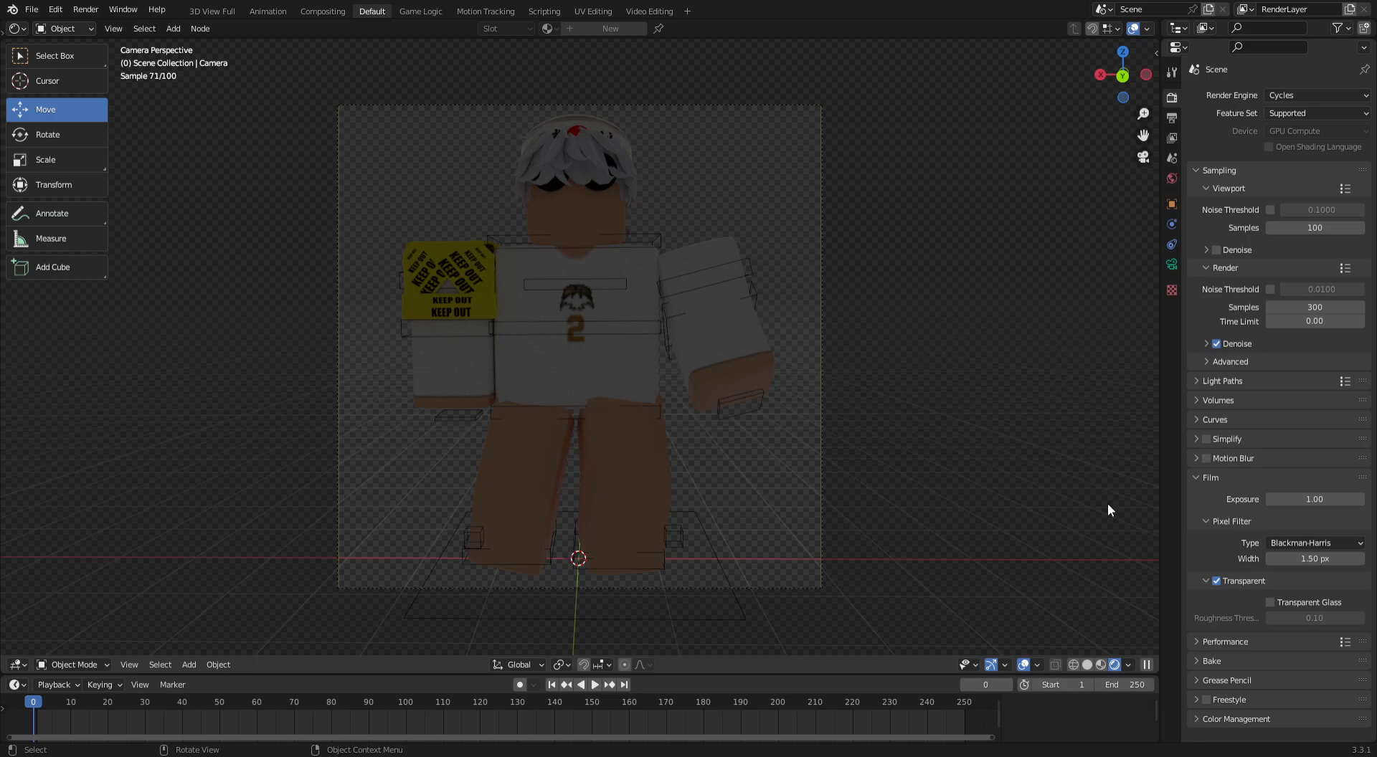
{"action": "left_click", "coordinate": [1172, 180]}
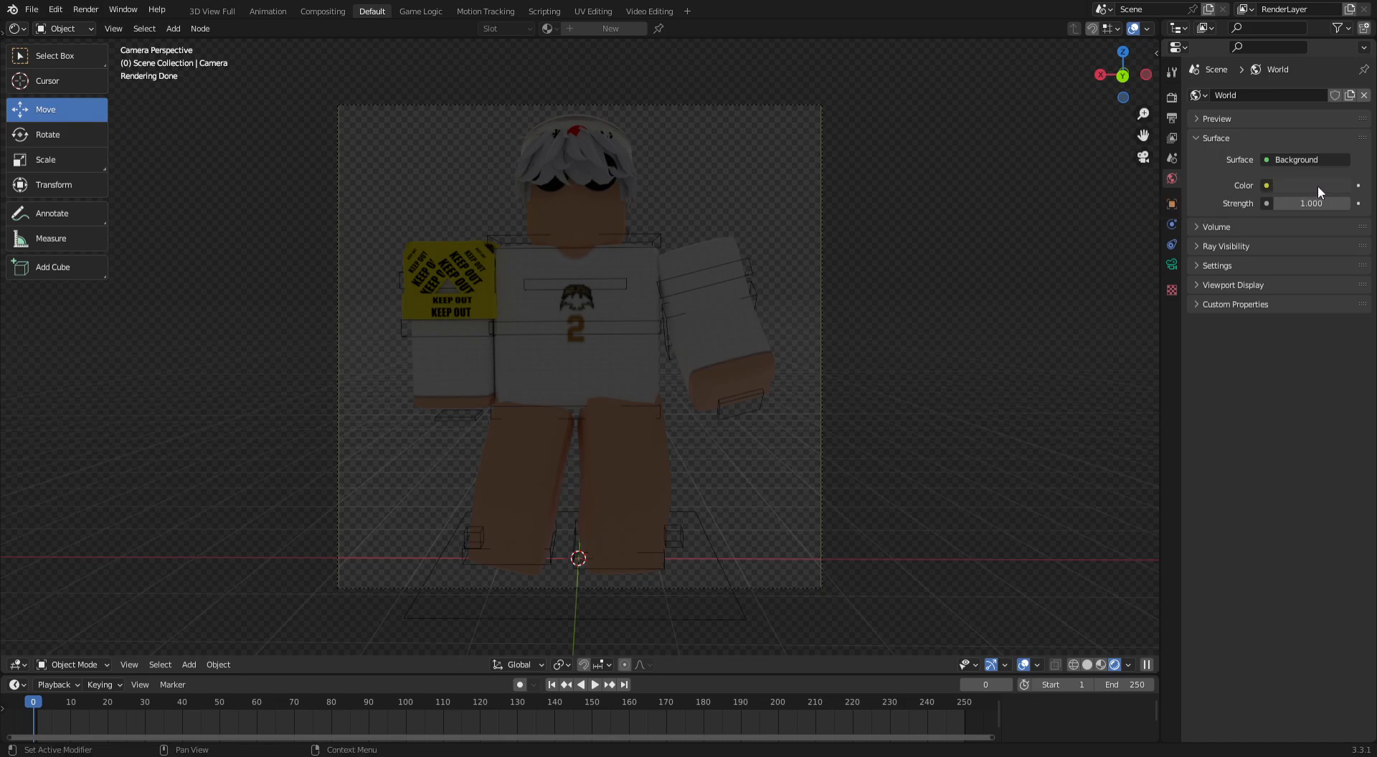
{"action": "left_click", "coordinate": [1268, 185]}
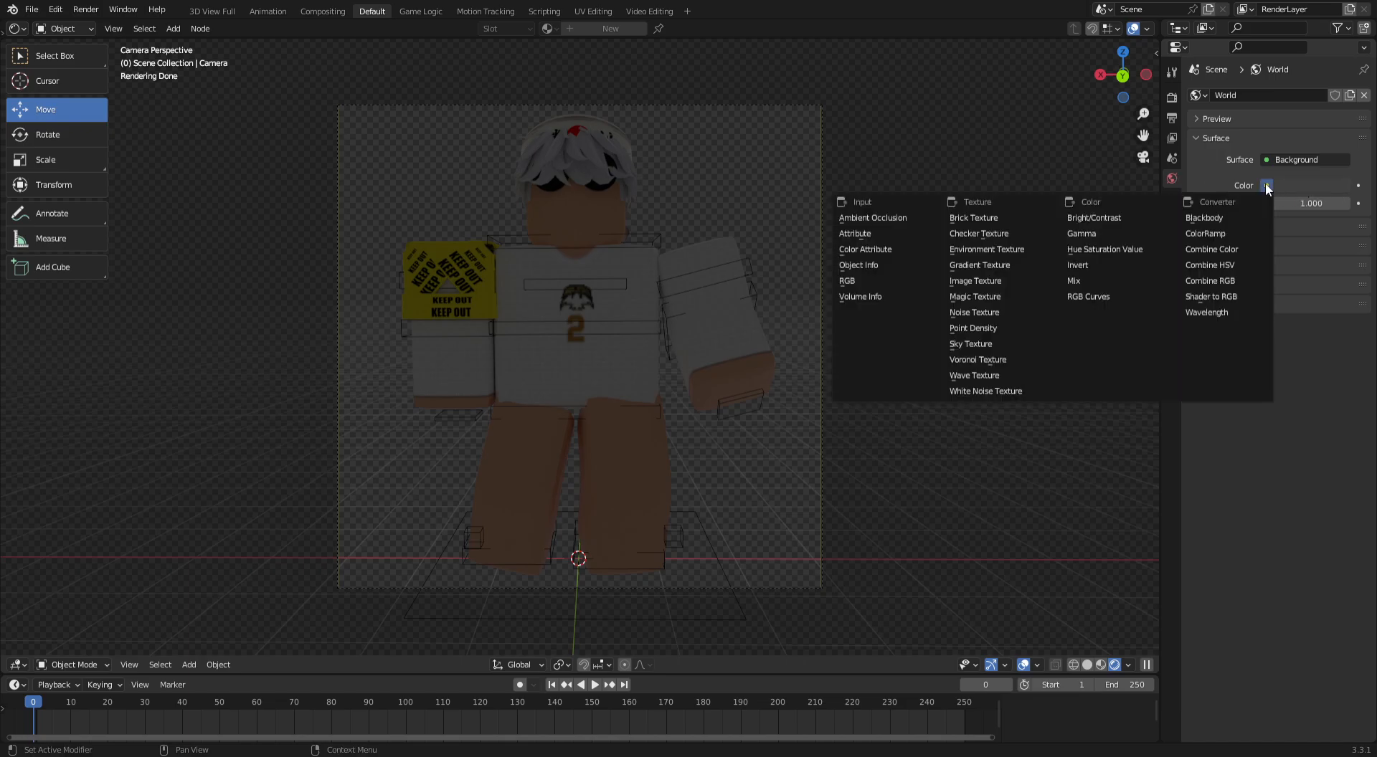
{"action": "left_click", "coordinate": [1027, 248]}
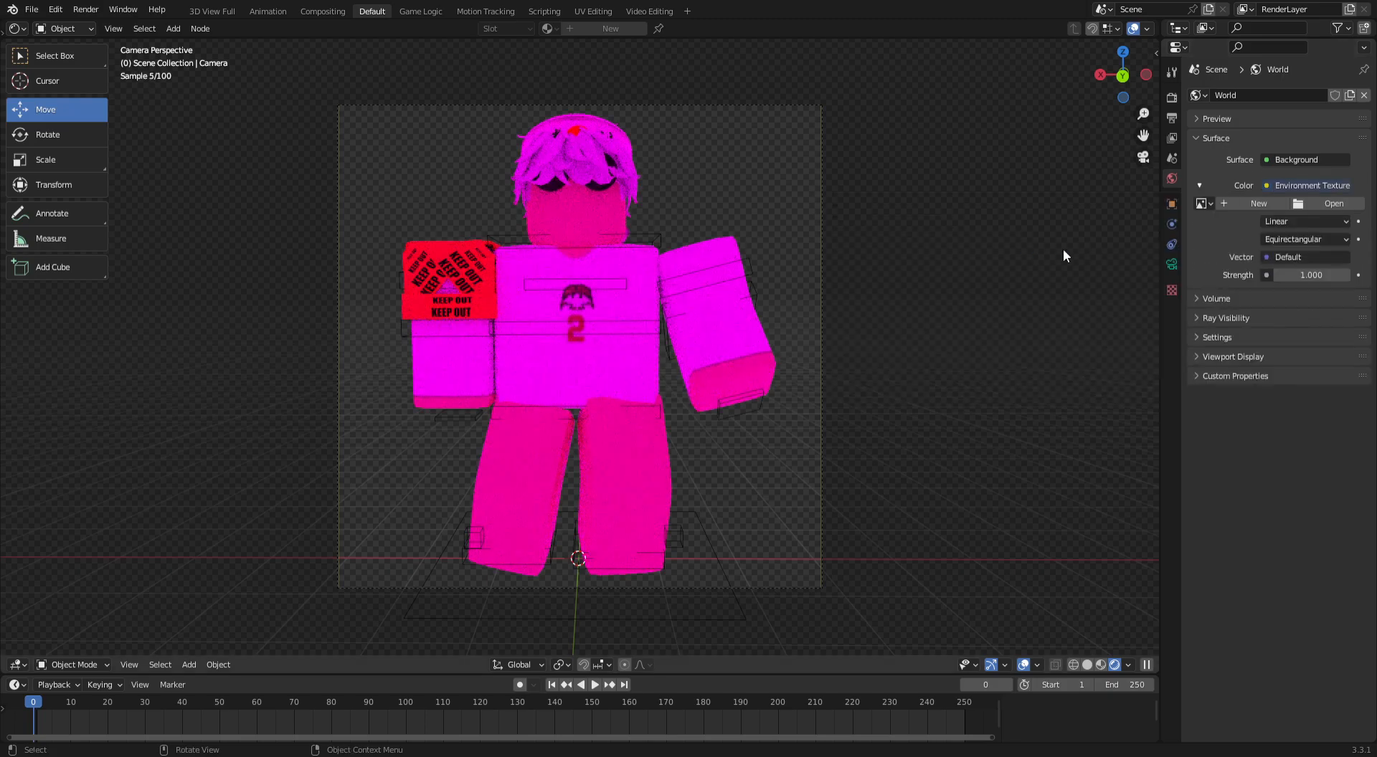
{"action": "left_click", "coordinate": [1267, 185]}
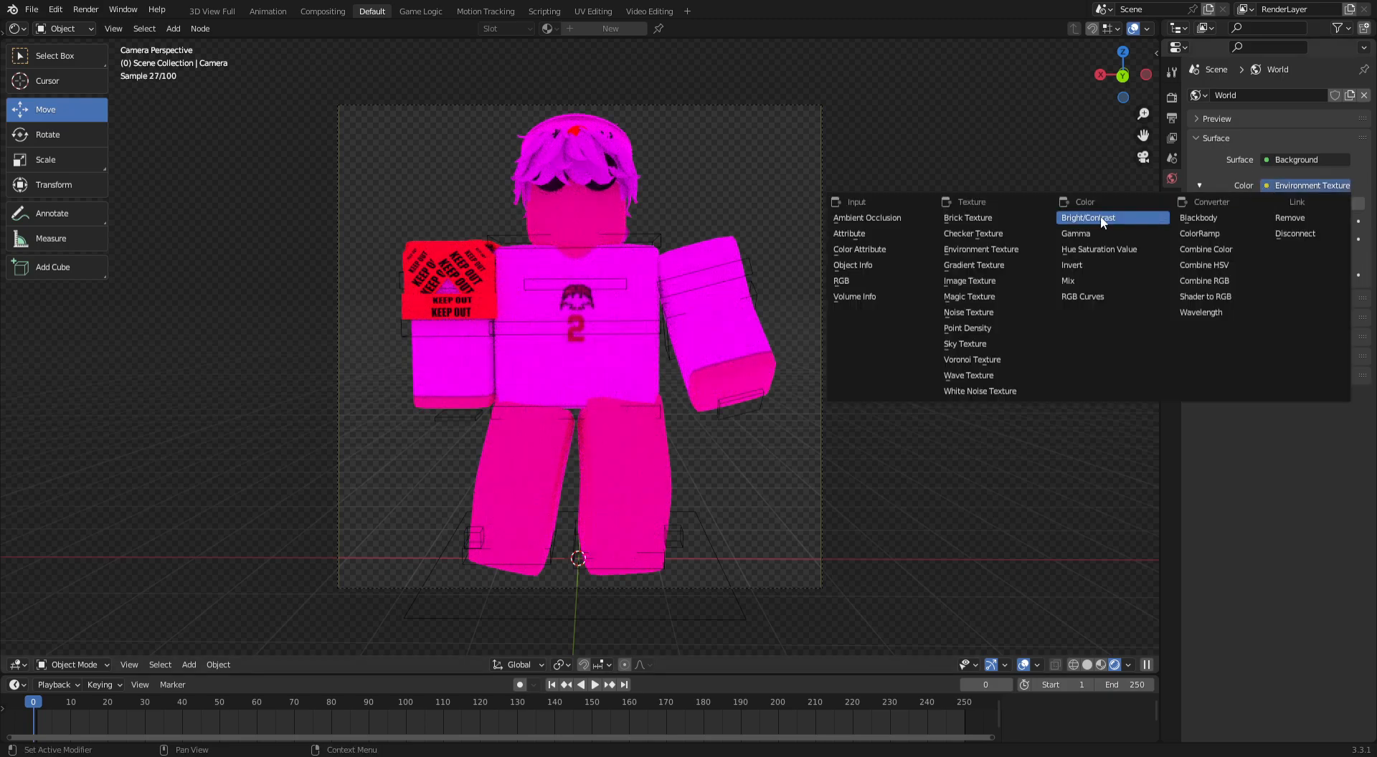
{"action": "left_click", "coordinate": [978, 249]}
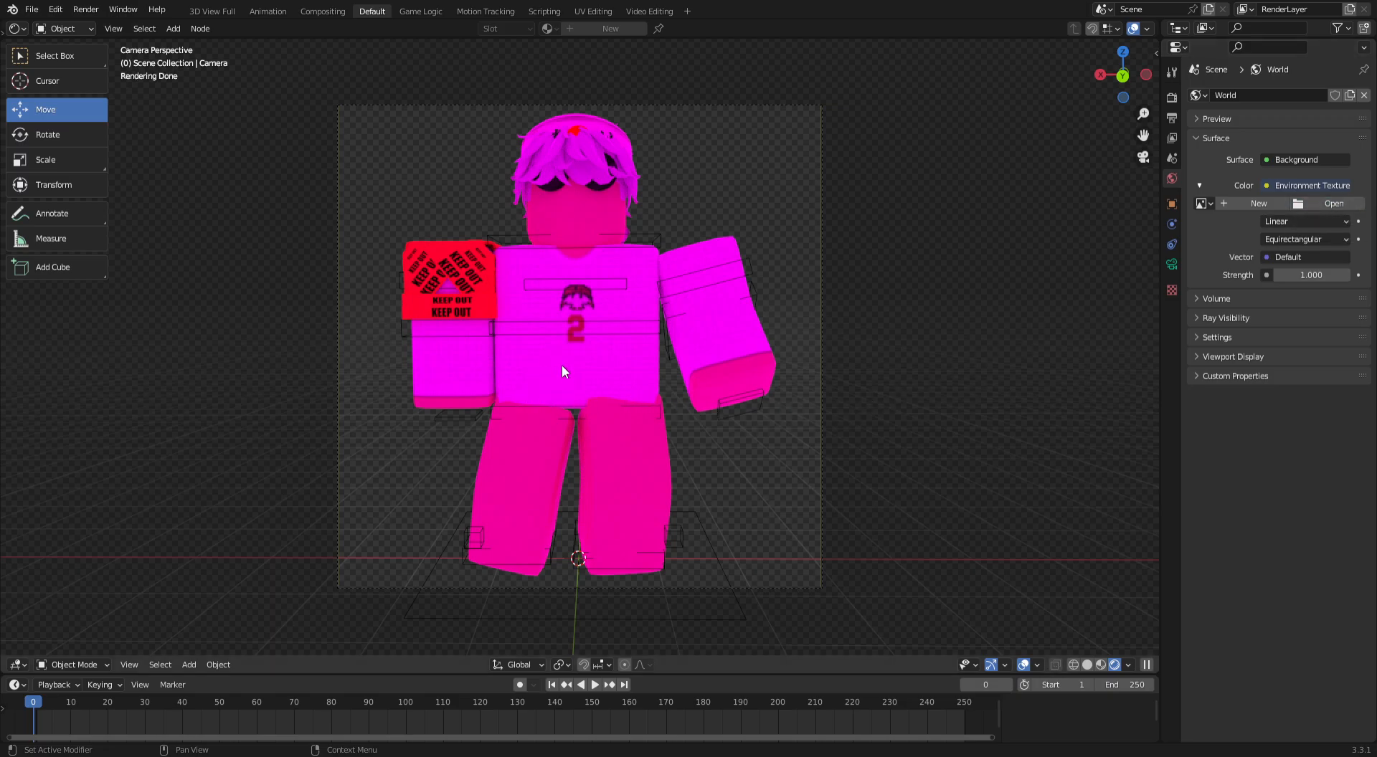
{"action": "middle_click_drag", "start_coordinate": [794, 384], "coordinate": [842, 426]}
{"action": "left_click", "coordinate": [1142, 157]}
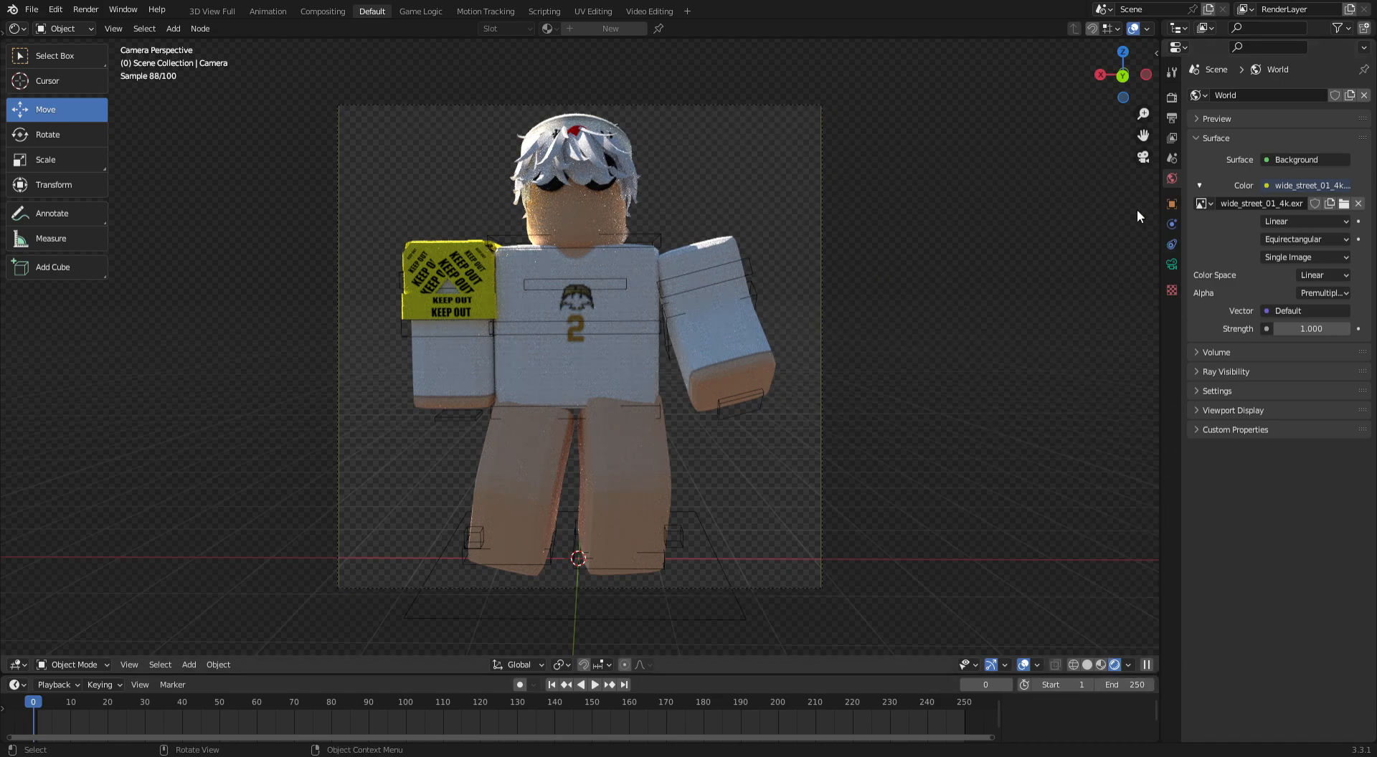
Render the camera view as an image and open the finished render result
{"action": "left_click", "coordinate": [85, 9]}
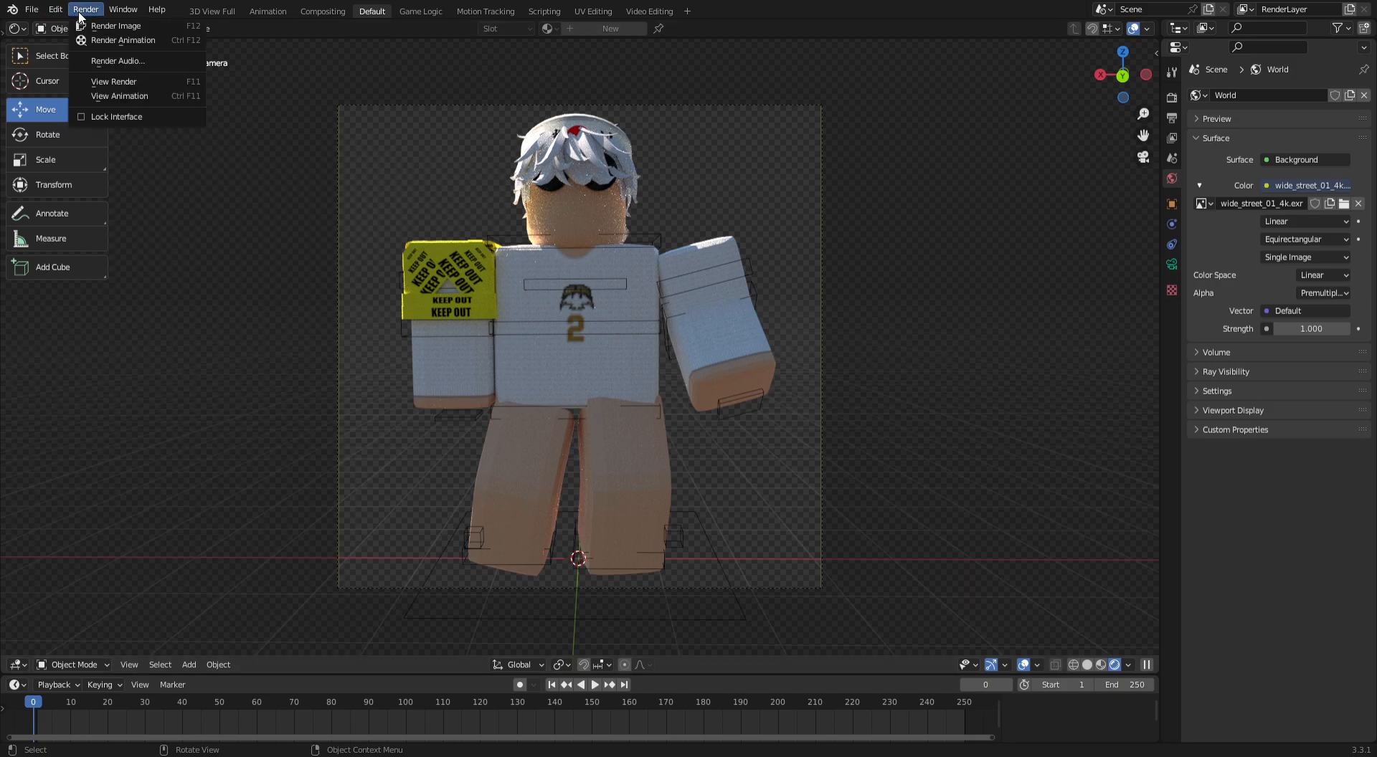
{"action": "left_click", "coordinate": [99, 15]}
{"action": "left_click", "coordinate": [107, 26]}
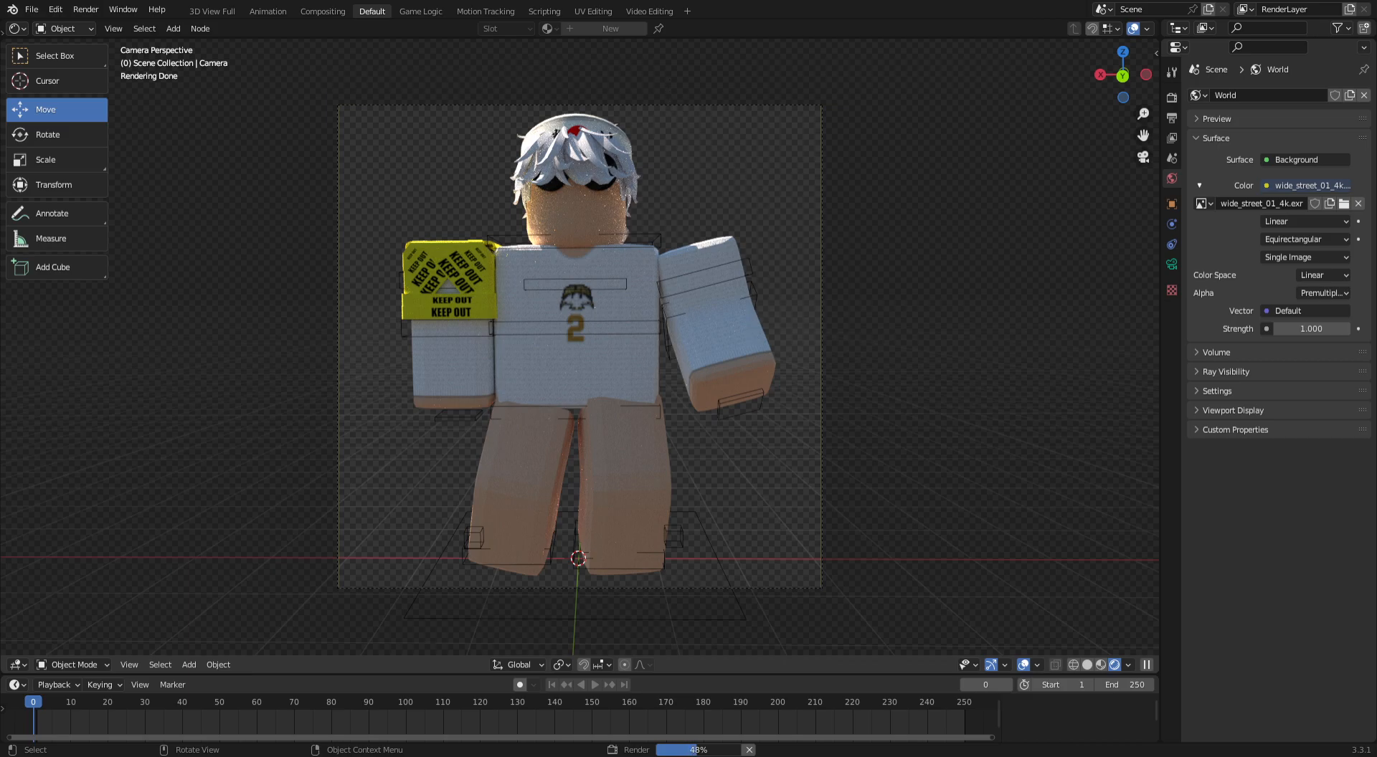
{"action": "left_click", "coordinate": [1172, 97]}
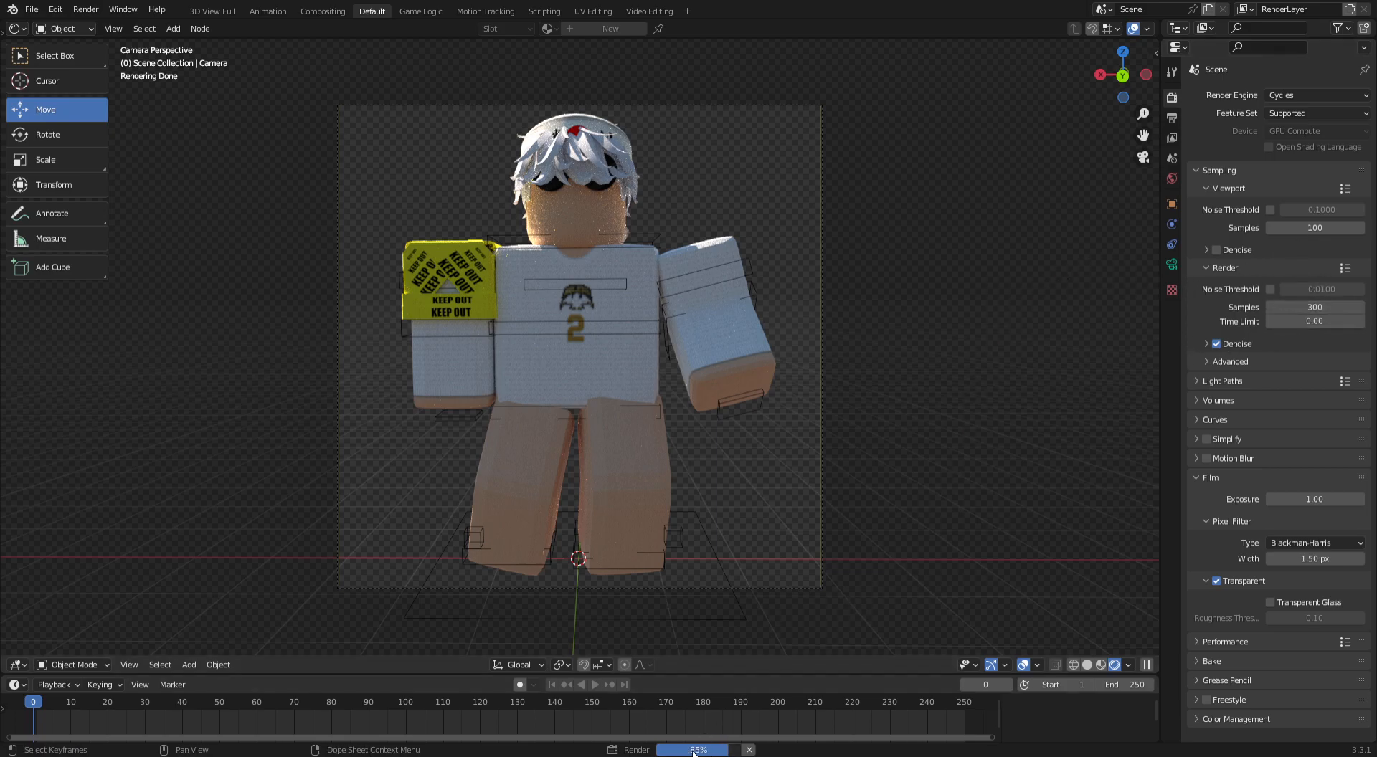
{"action": "mouse_move", "coordinate": [724, 753]}
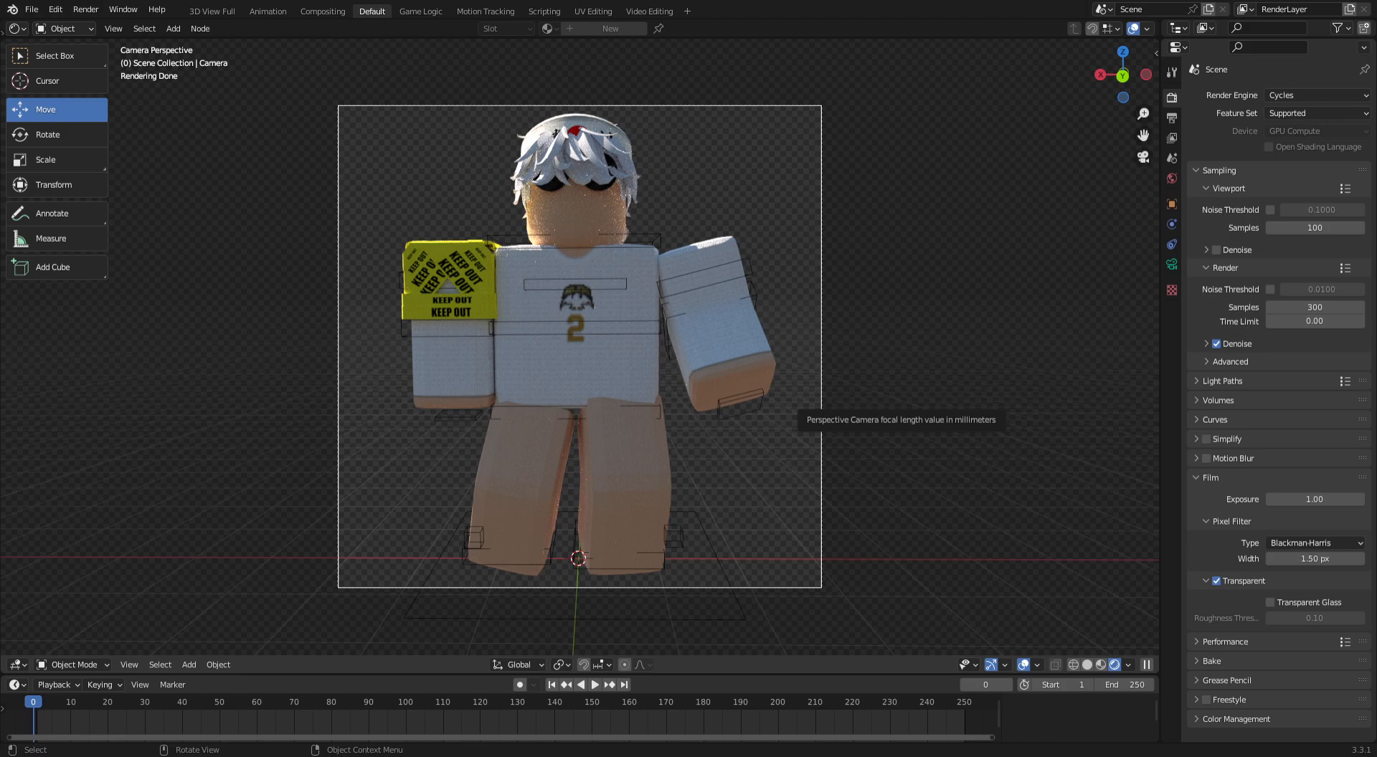
{"action": "key", "text": "F11"}
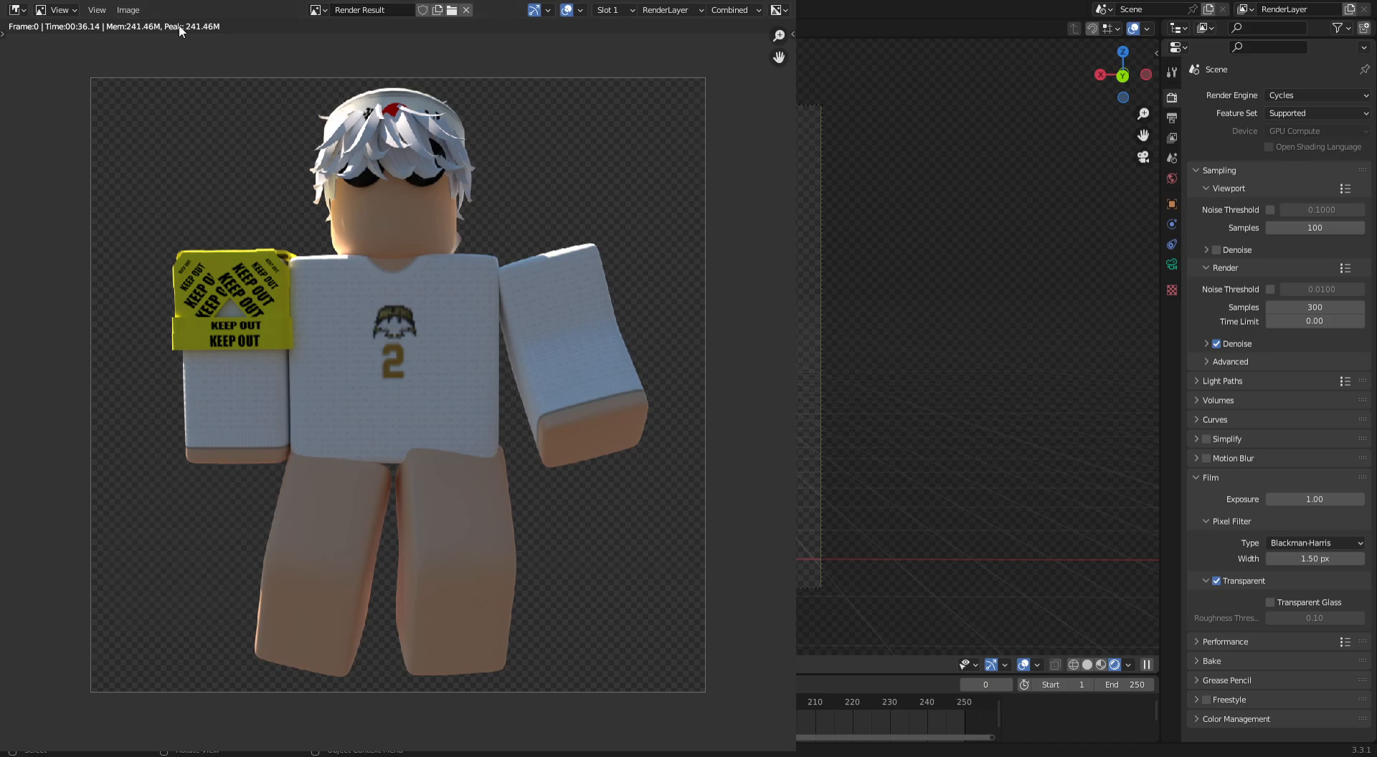
Save the rendered image as a PNG file and quit without saving the changes to PaintRigV3 (1).blend
{"action": "left_click", "coordinate": [139, 10]}
{"action": "left_click", "coordinate": [168, 112]}
{"action": "key", "text": "Escape"}
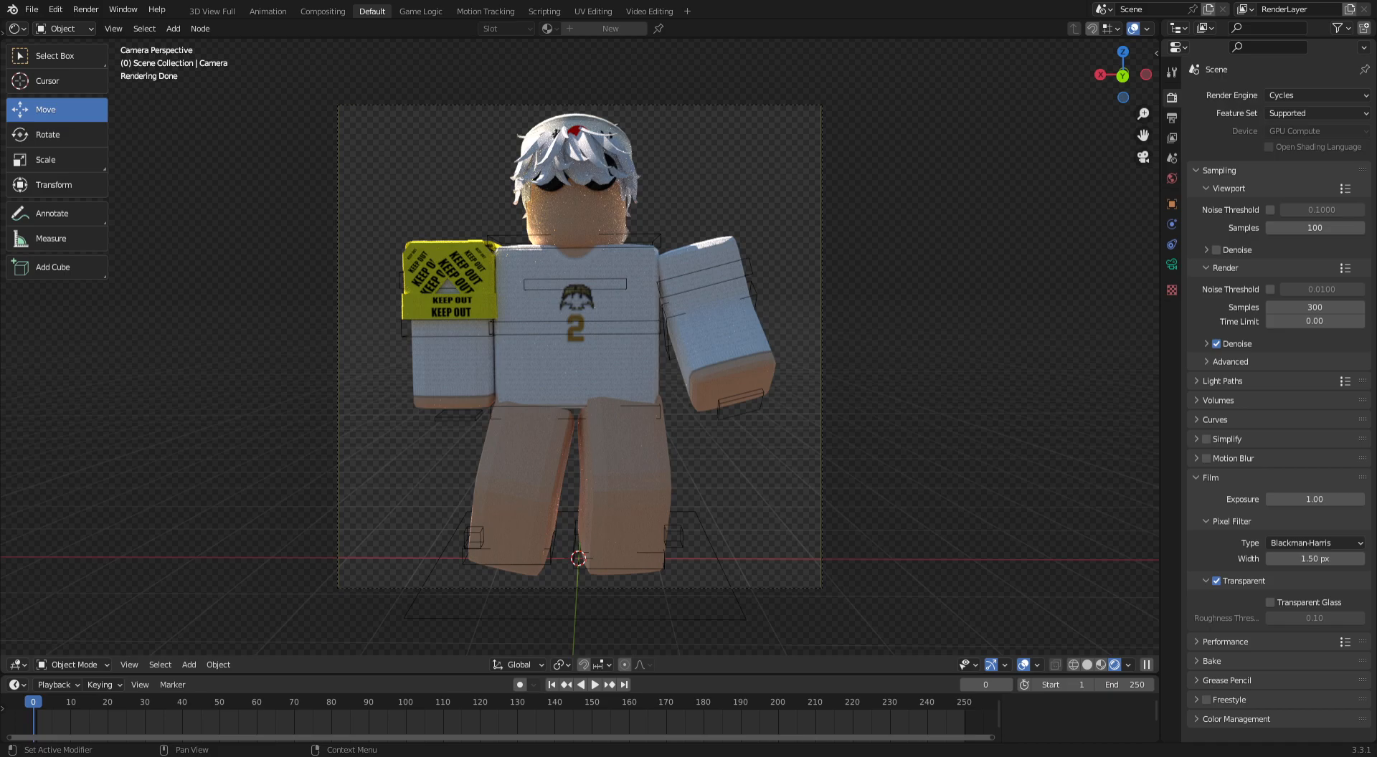
{"action": "key", "text": "ctrl+q"}
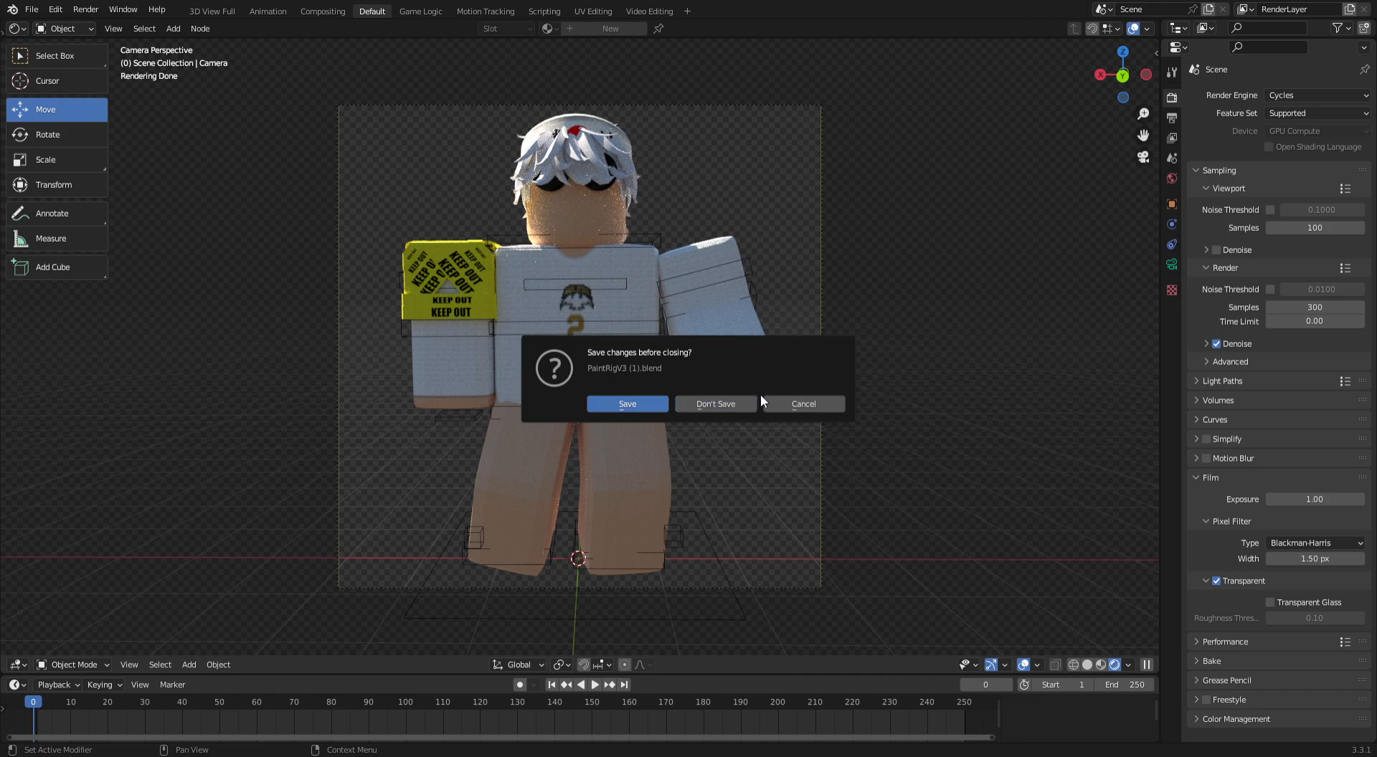
{"action": "left_click", "coordinate": [742, 406]}
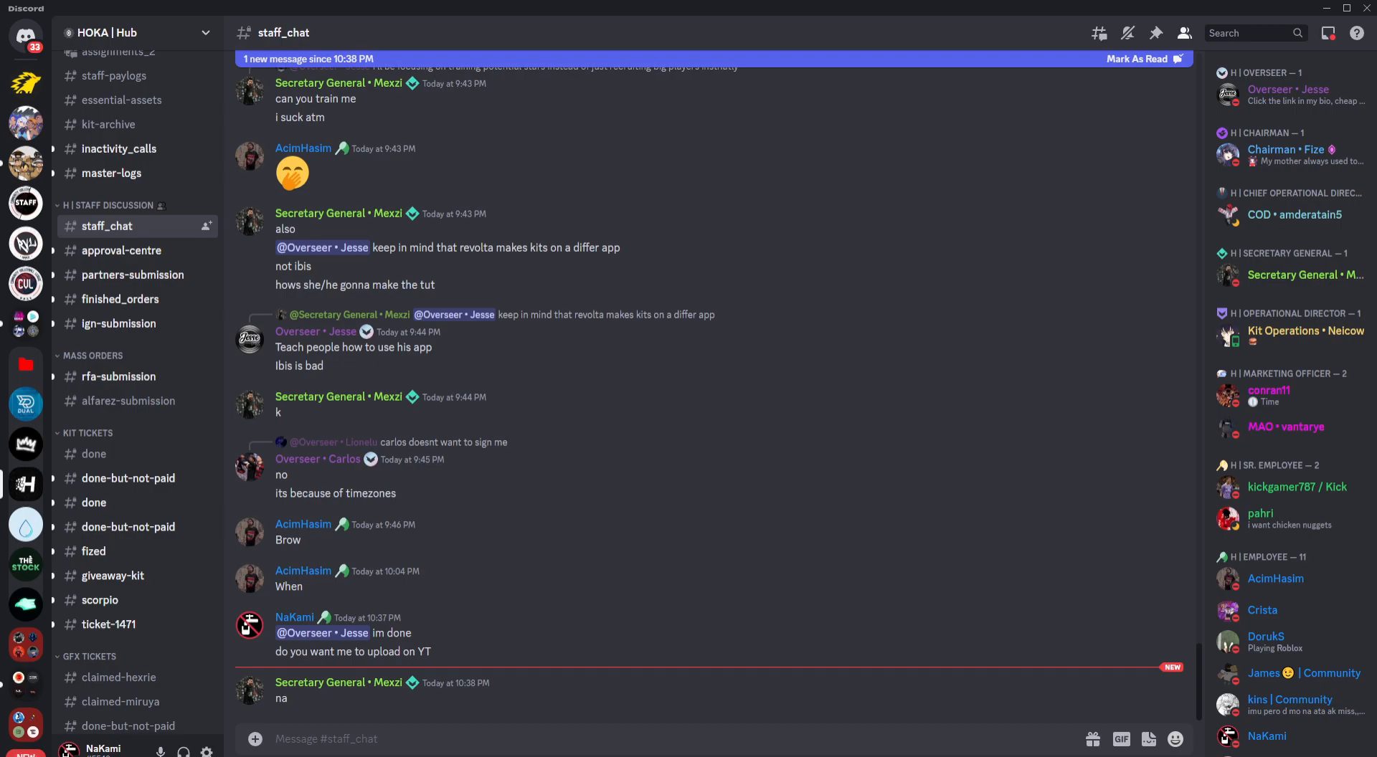
Switch to Discord, attach the rendered character image to a message in staff_chat and remove the attachment
{"action": "left_click", "coordinate": [644, 531]}
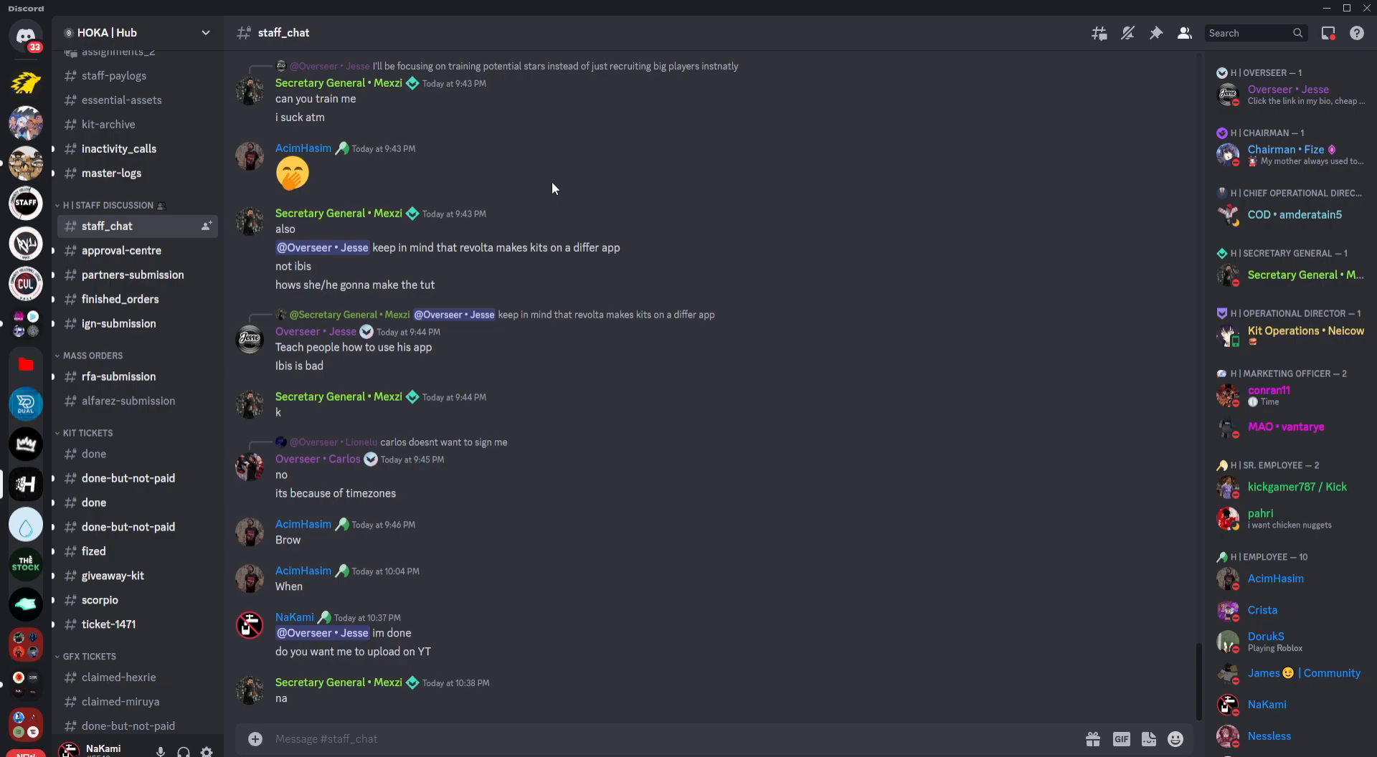
{"action": "key", "text": "ctrl+v"}
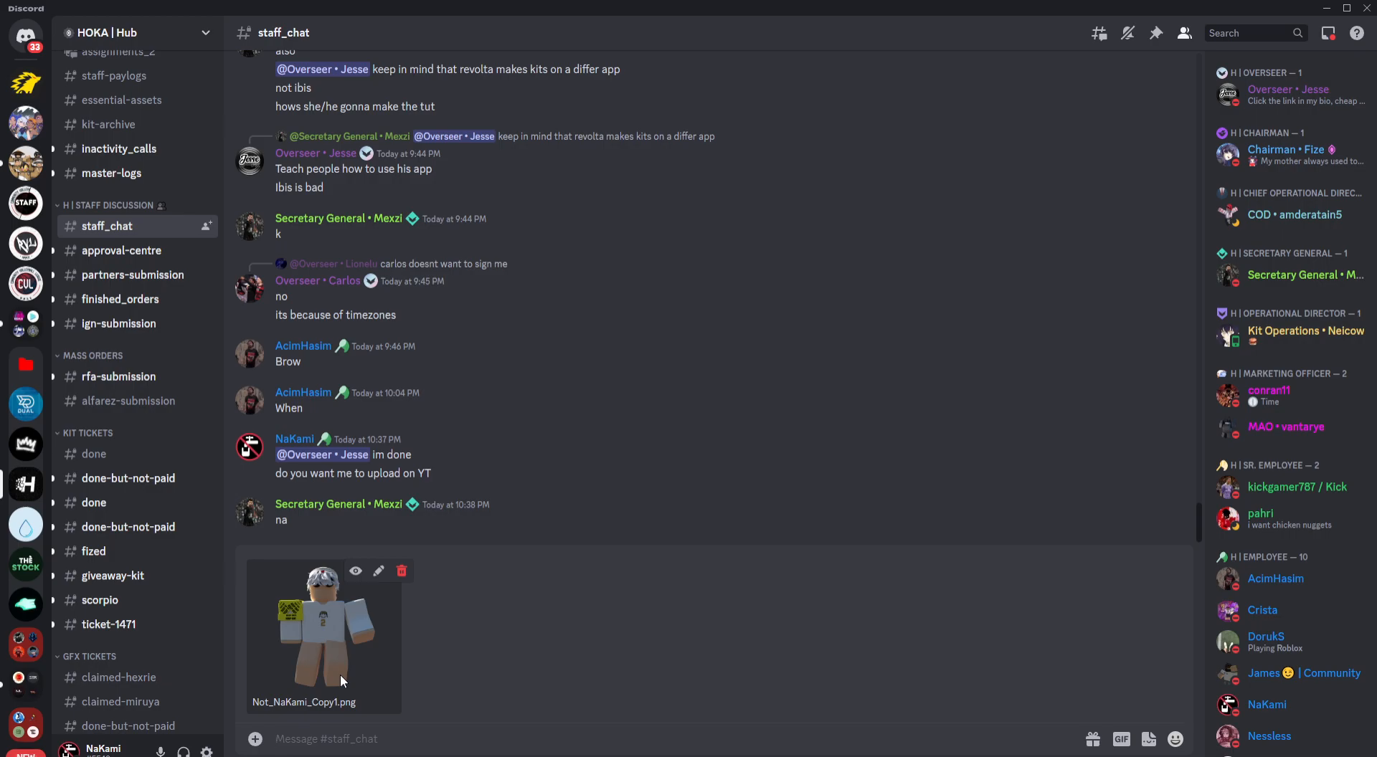
{"action": "left_click", "coordinate": [402, 572]}
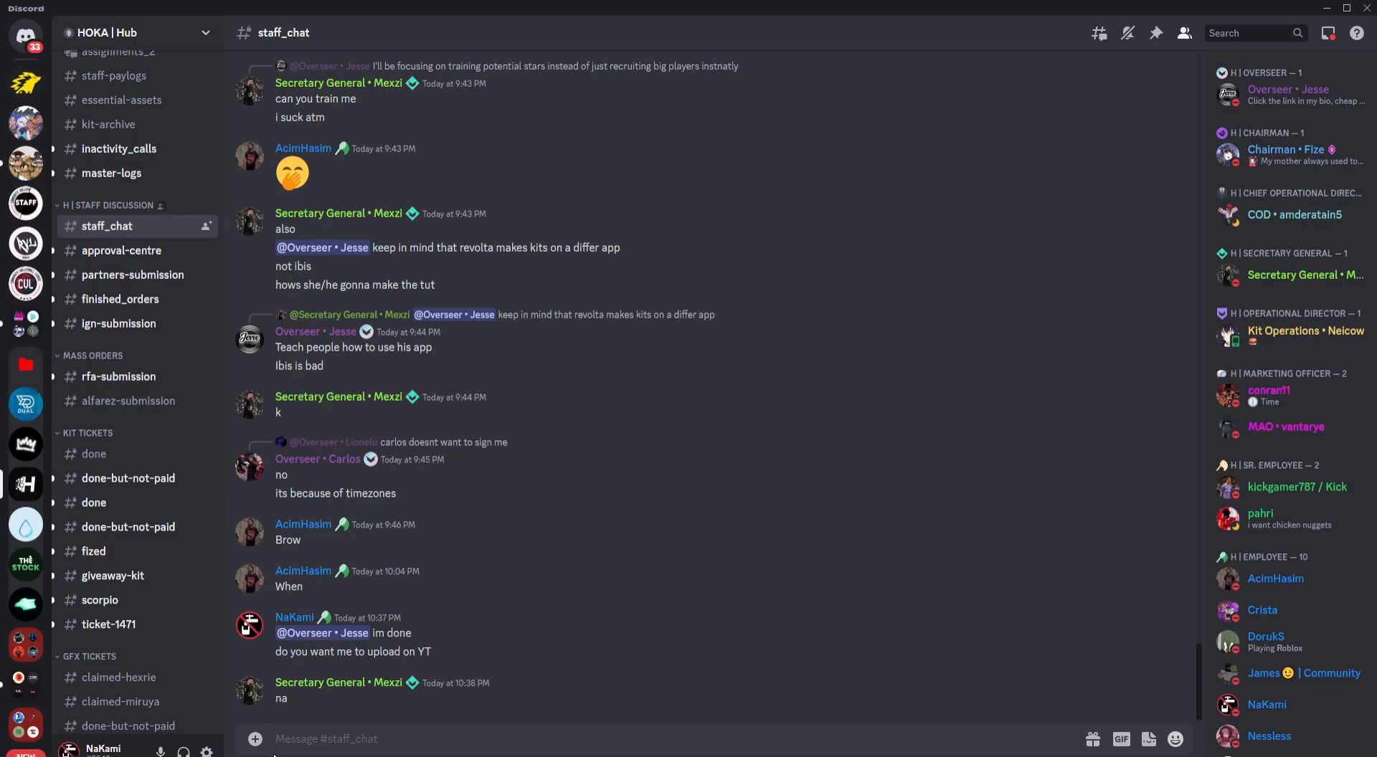